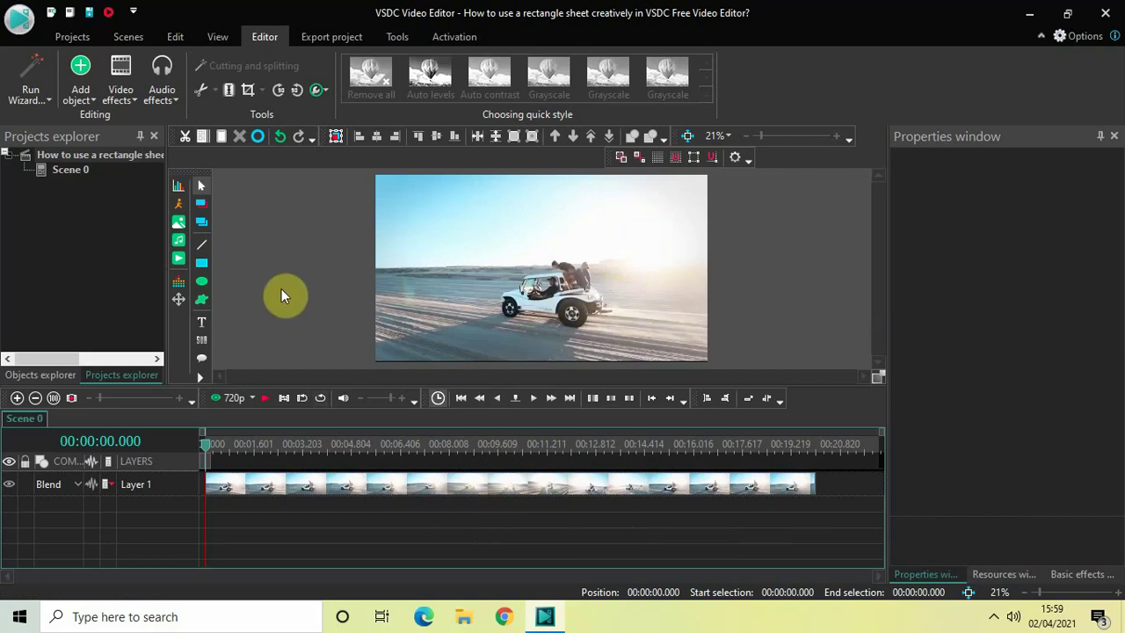
# - Add a rectangle on a new layer from the cursor position, drawn about 771 by 895 over the right part of the video frame
pyautogui.click(76, 83)
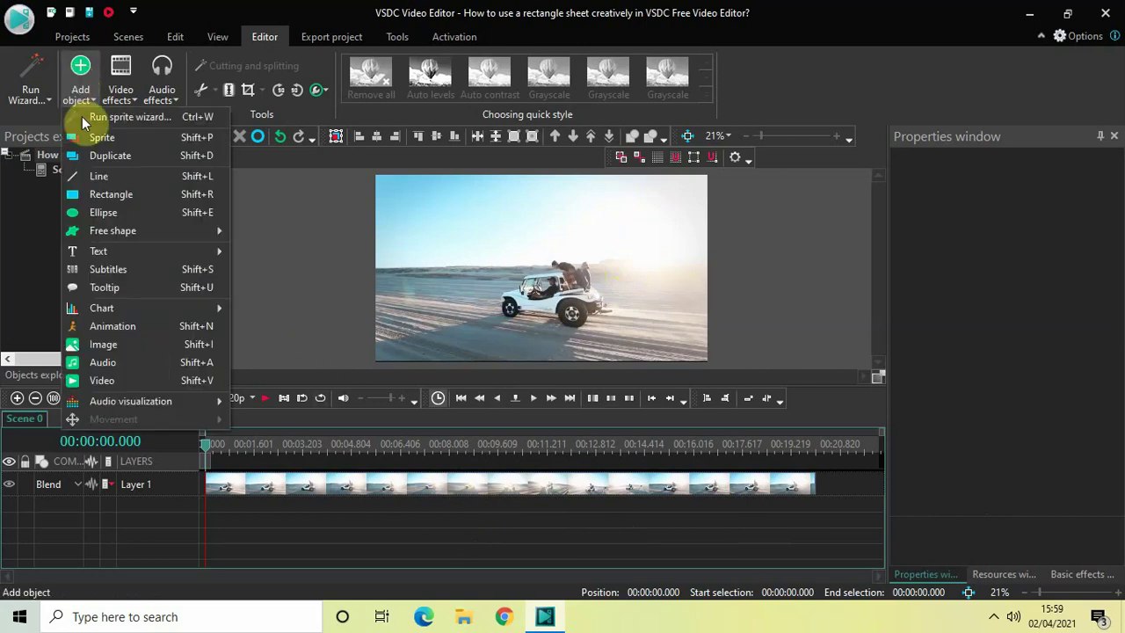
pyautogui.click(99, 194)
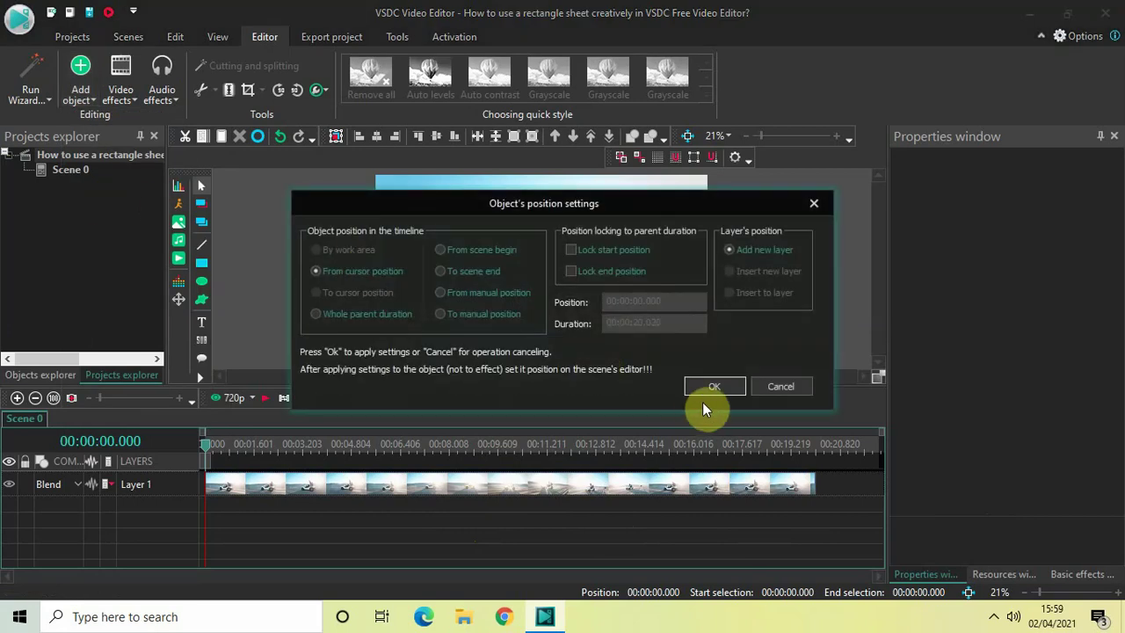
pyautogui.click(714, 384)
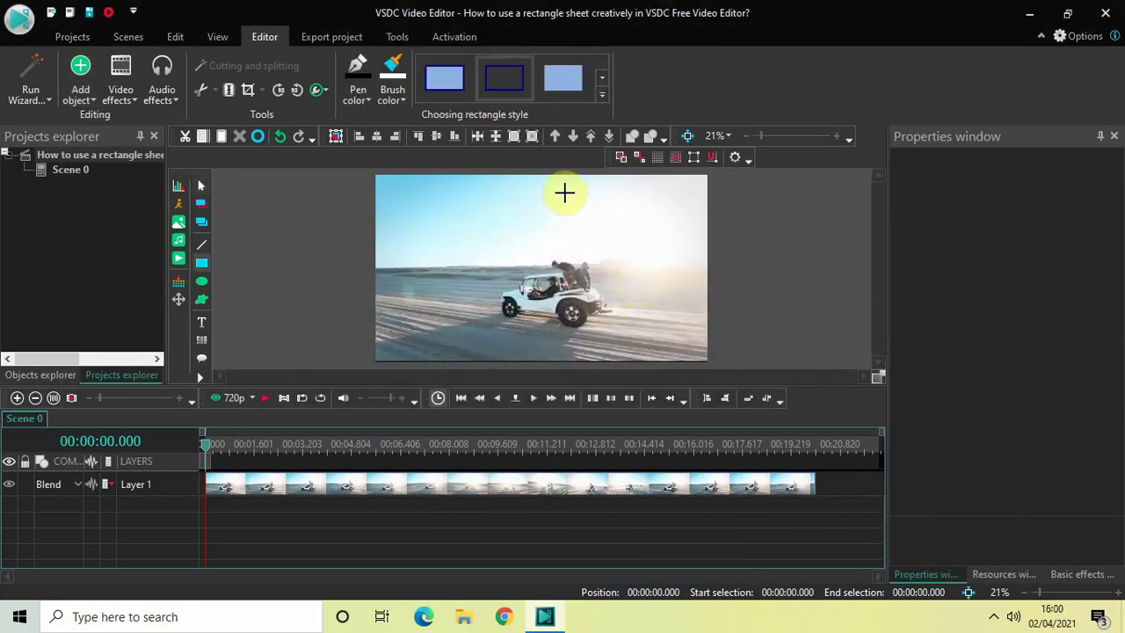
pyautogui.moveTo(561, 190); pyautogui.dragTo(692, 342)
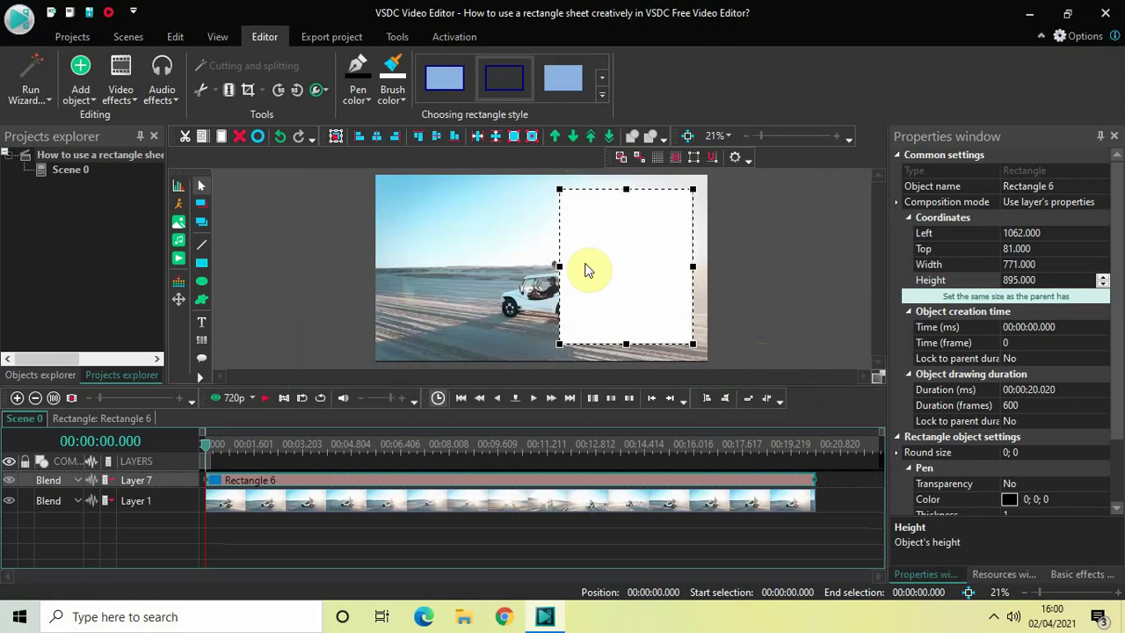
# - Stretch the rectangle to cover the right half of the video frame, about 962 wide by 1076 high
pyautogui.moveTo(556, 188); pyautogui.dragTo(539, 174)
pyautogui.moveTo(616, 343); pyautogui.dragTo(612, 360)
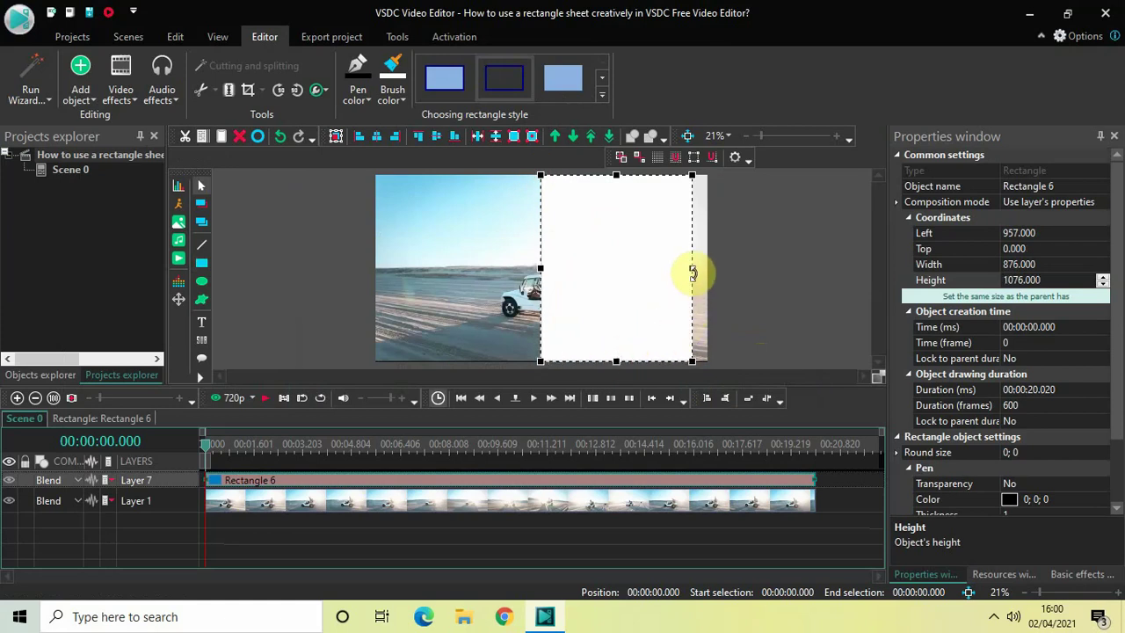
pyautogui.moveTo(692, 269); pyautogui.dragTo(710, 269)
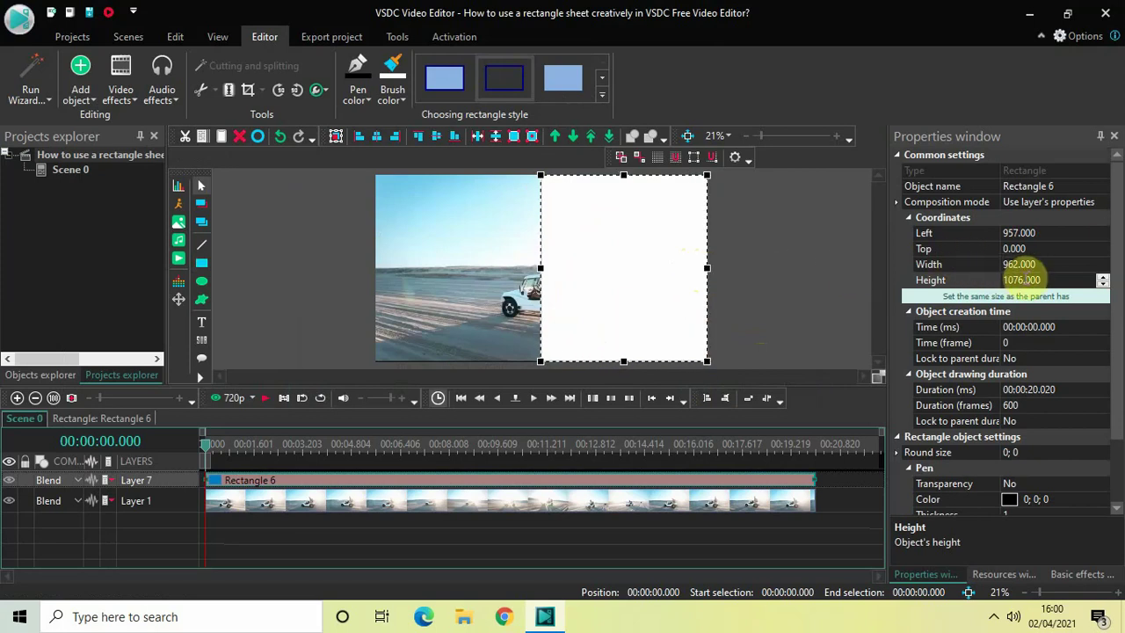
# - Set the rectangle's height to 1080 and its width to 960
pyautogui.click(1022, 279)
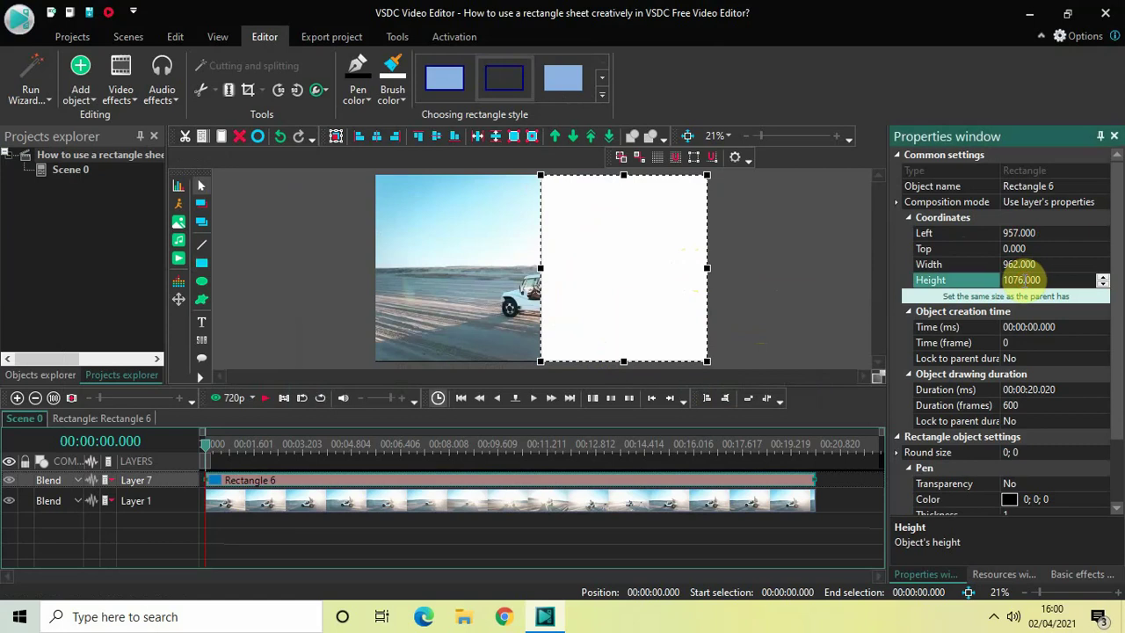
pyautogui.write('80')
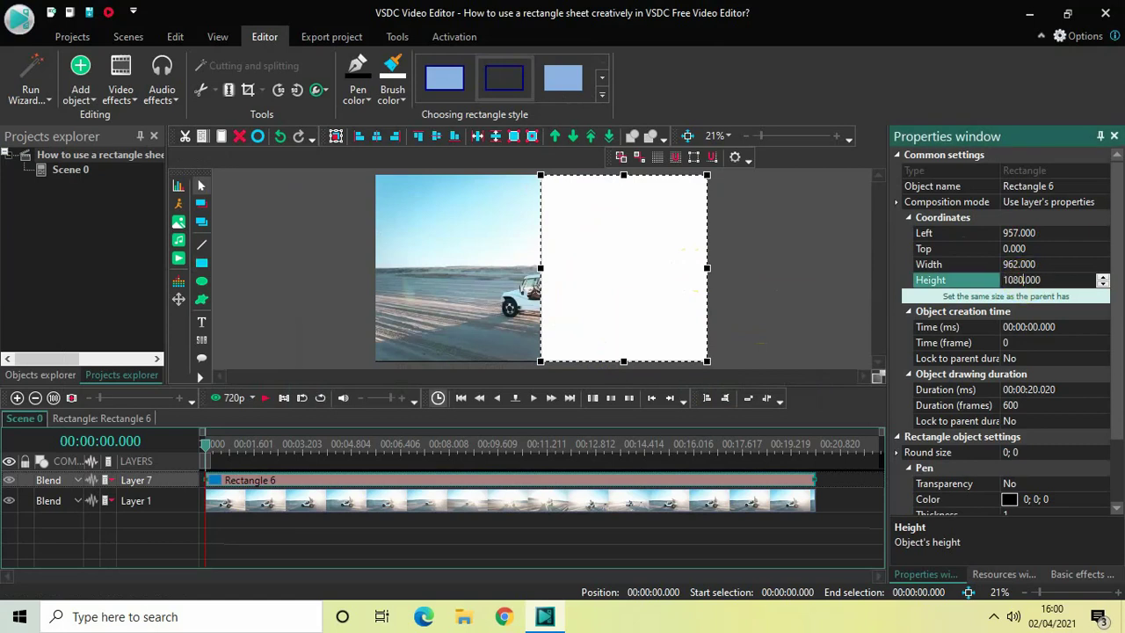
pyautogui.click(1018, 264)
pyautogui.press('BackSpace')
pyautogui.write('0')
pyautogui.press('Return')
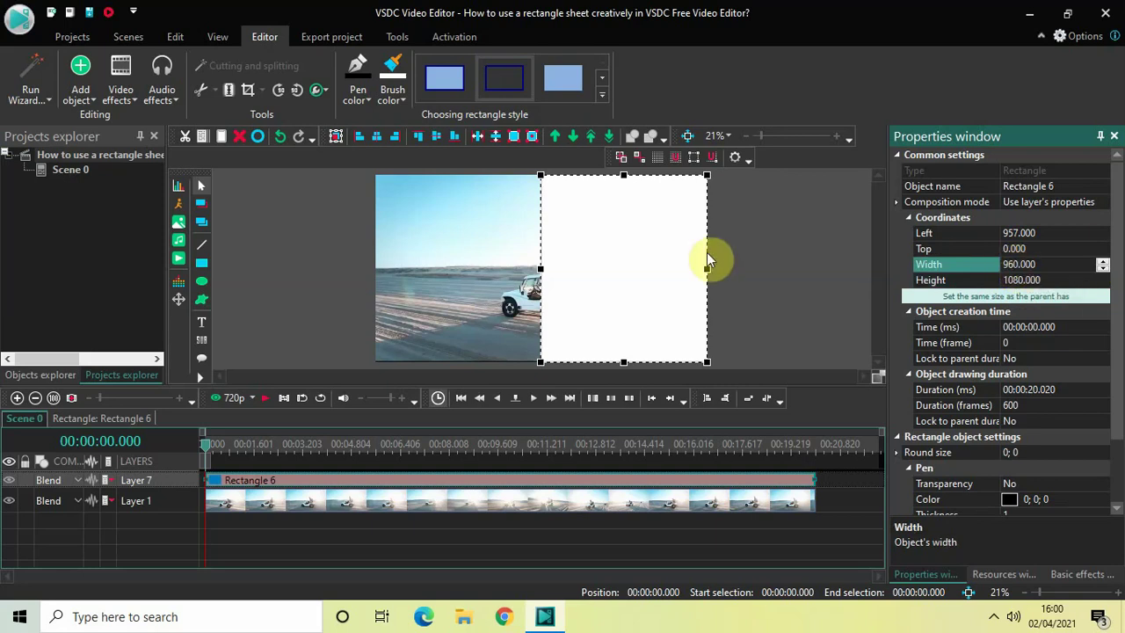
# - Align the rectangle to the right edge of the video frame and deselect it
pyautogui.moveTo(602, 261); pyautogui.dragTo(504, 254)
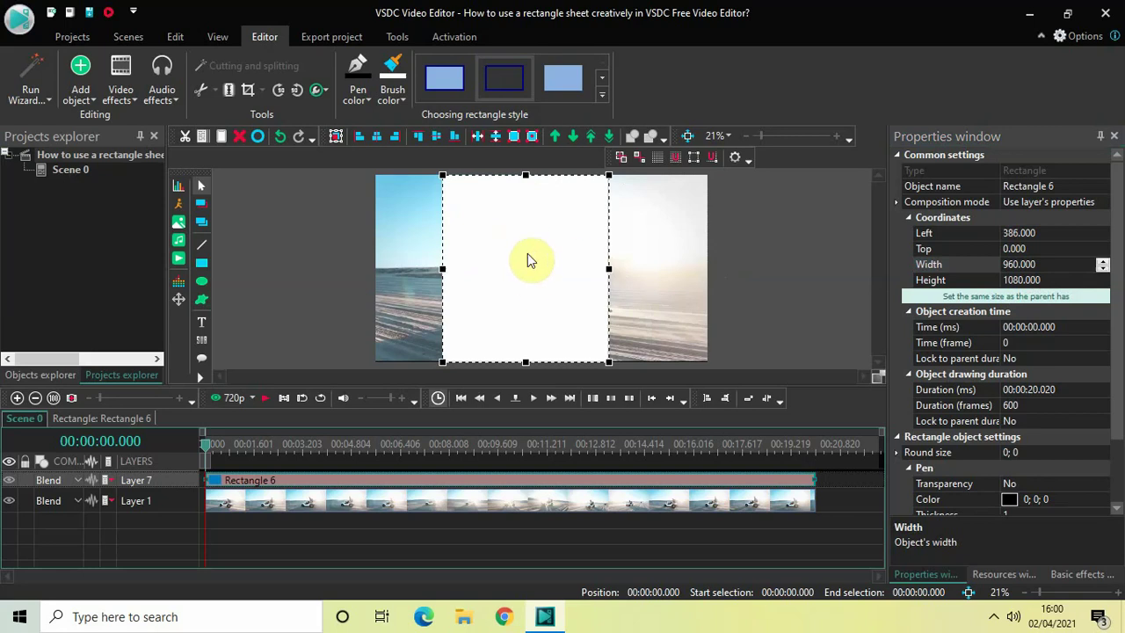
pyautogui.click(395, 137)
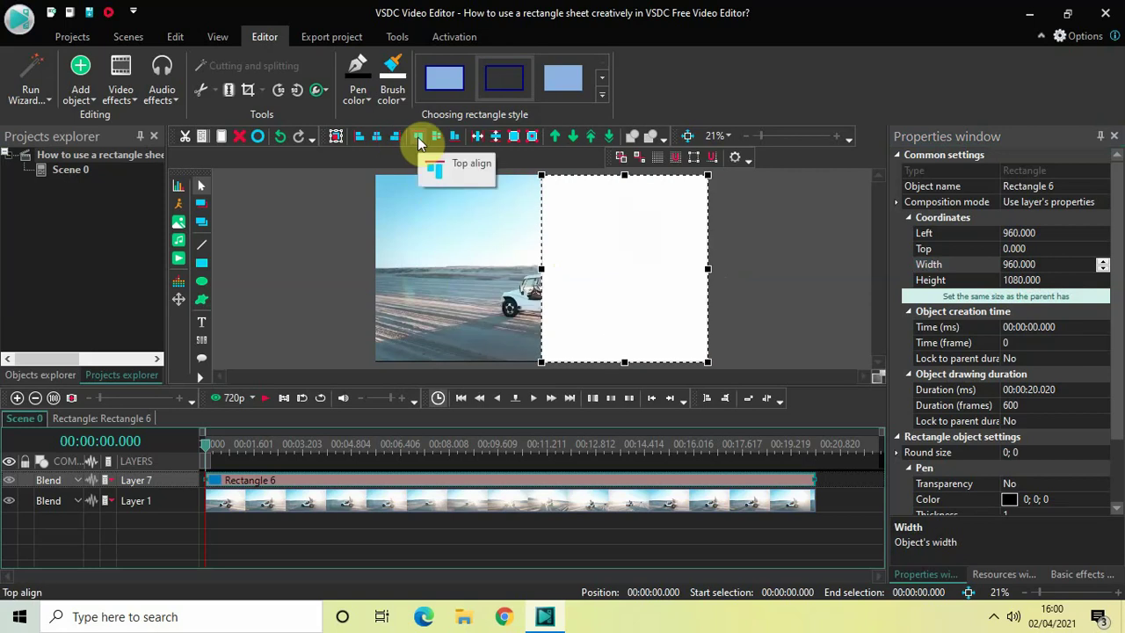
pyautogui.click(761, 283)
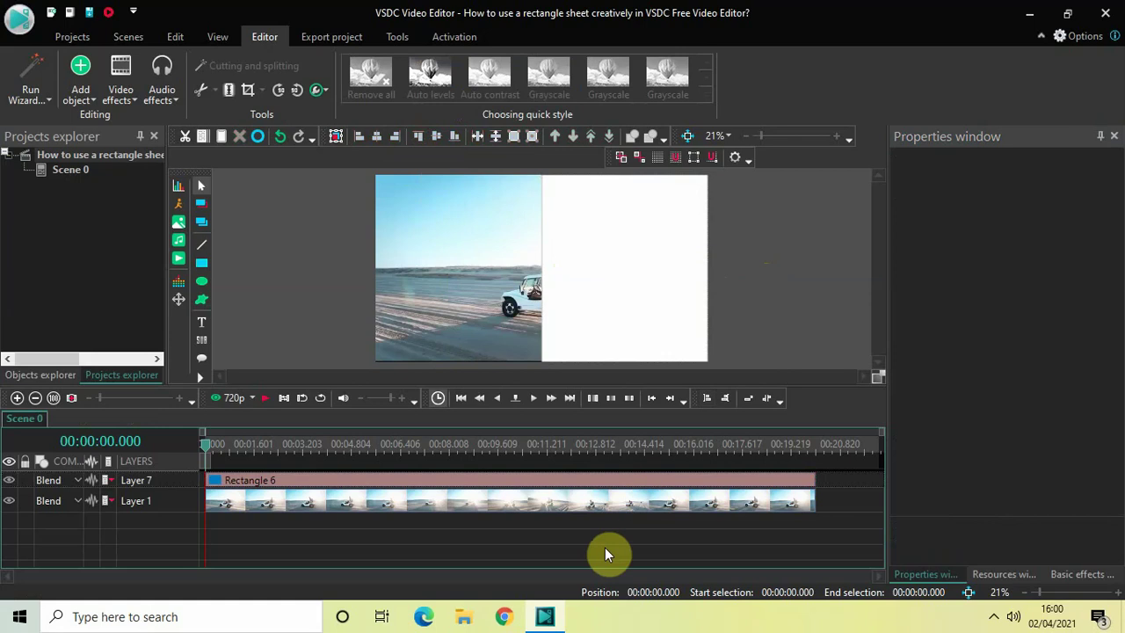
# - Set the rectangle's drawing duration to 10 seconds
pyautogui.click(548, 486)
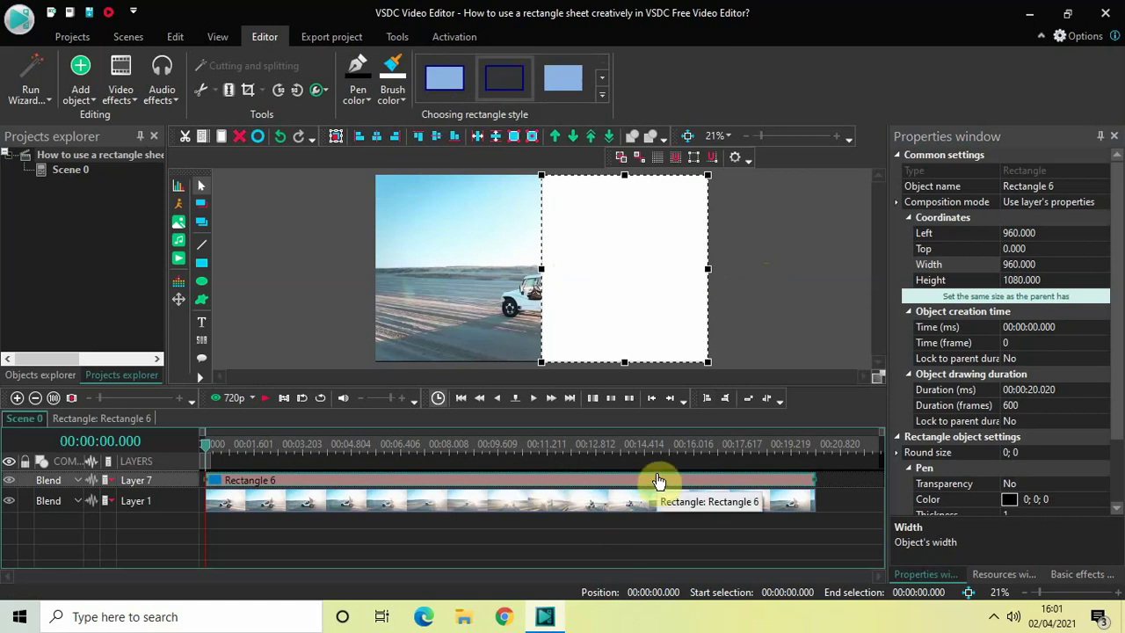
pyautogui.click(1068, 390)
pyautogui.press('BackSpace')
pyautogui.press('BackSpace')
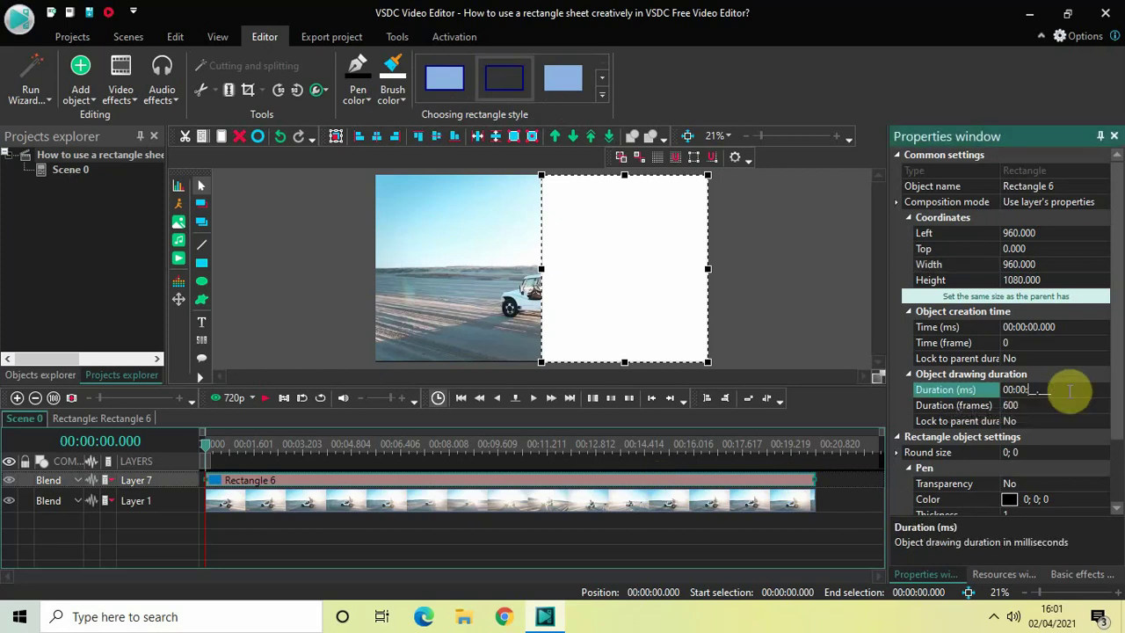
pyautogui.press('Return')
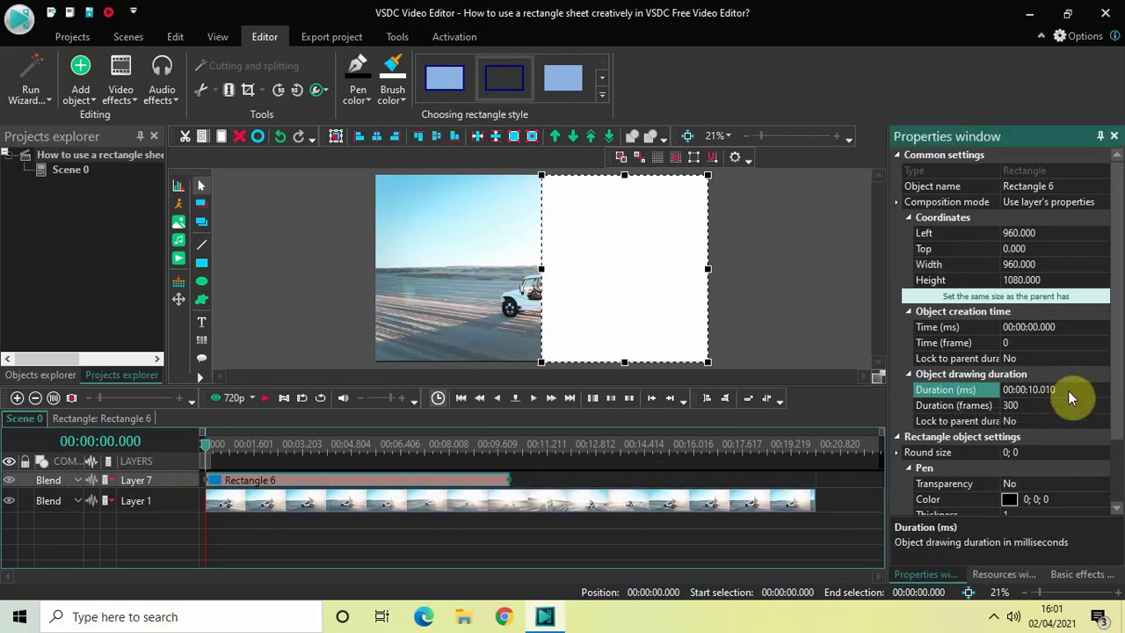
# - Shift the rectangle along the timeline and set its creation time to 5 seconds
pyautogui.moveTo(423, 487); pyautogui.dragTo(593, 490)
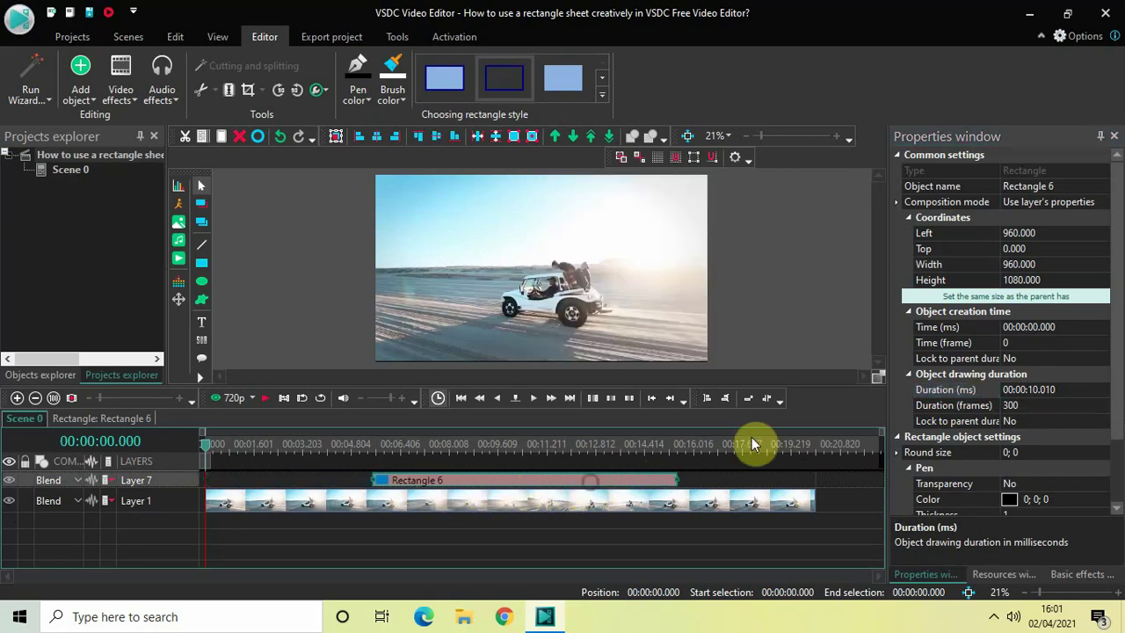
pyautogui.click(1073, 327)
pyautogui.press('BackSpace')
pyautogui.press('BackSpace')
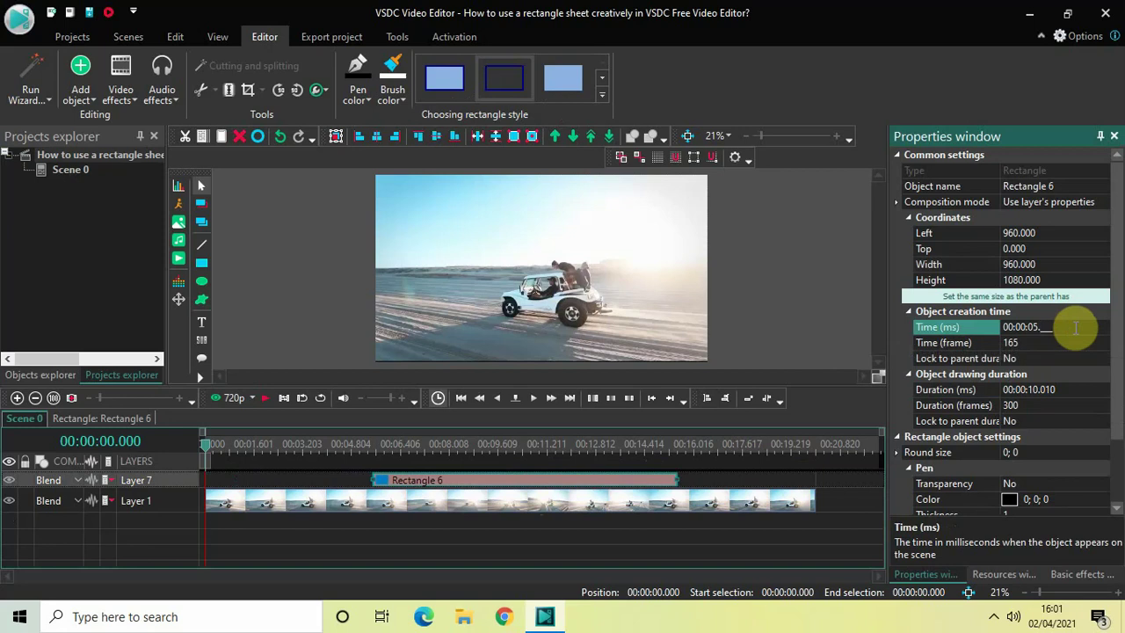
pyautogui.press('Return')
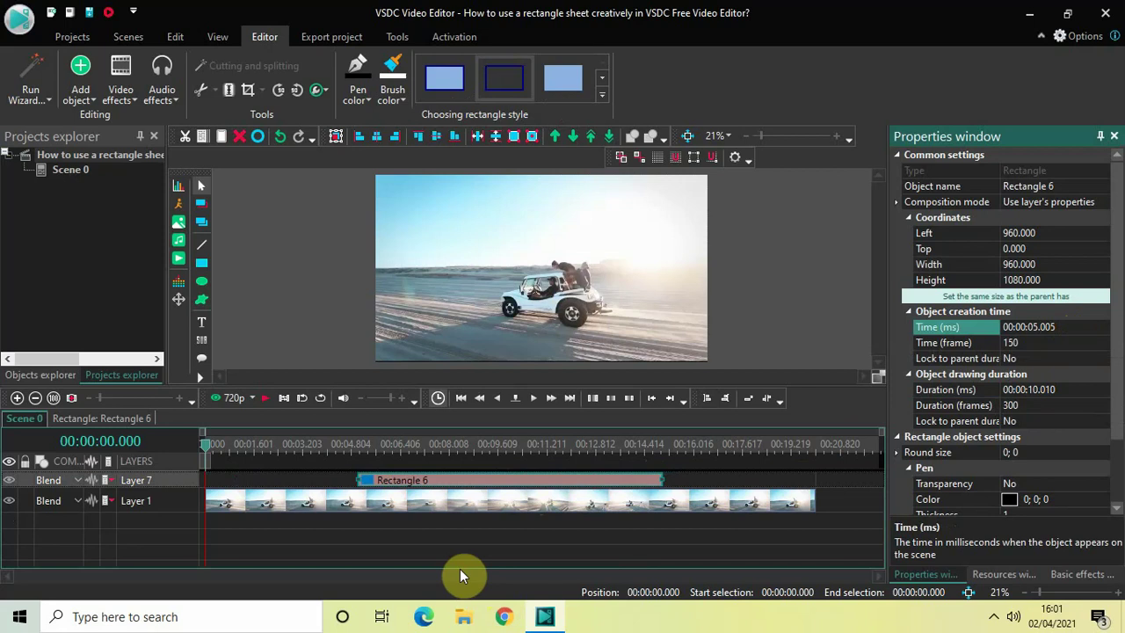
# - Play the scene to check the rectangle's timing, and move the playhead to about 7.67 seconds
pyautogui.press('space')
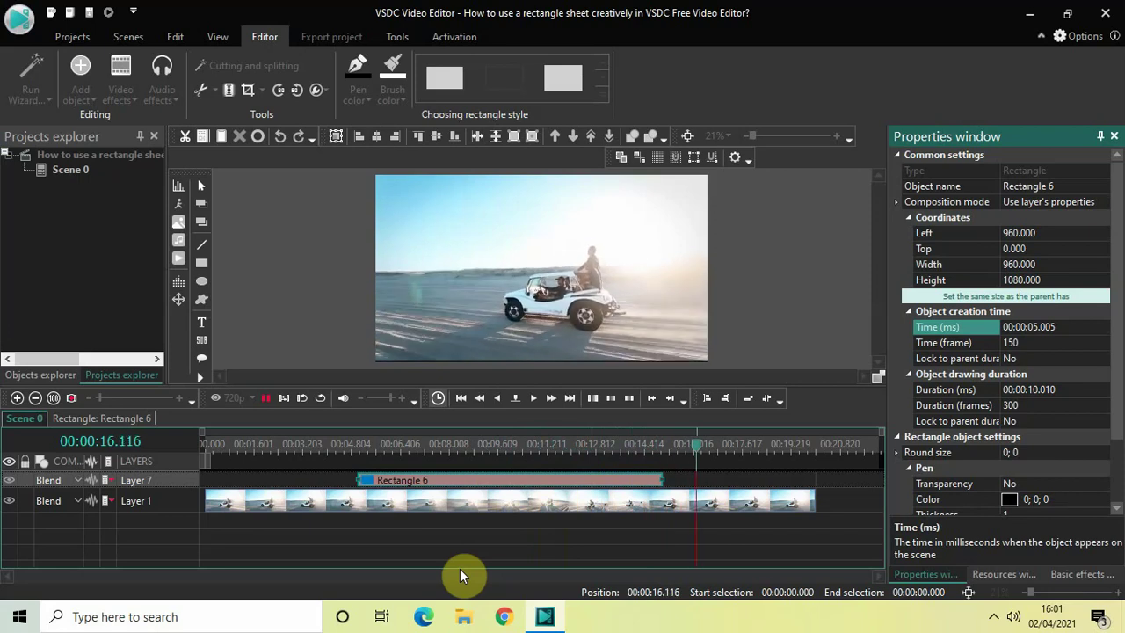
pyautogui.press('space')
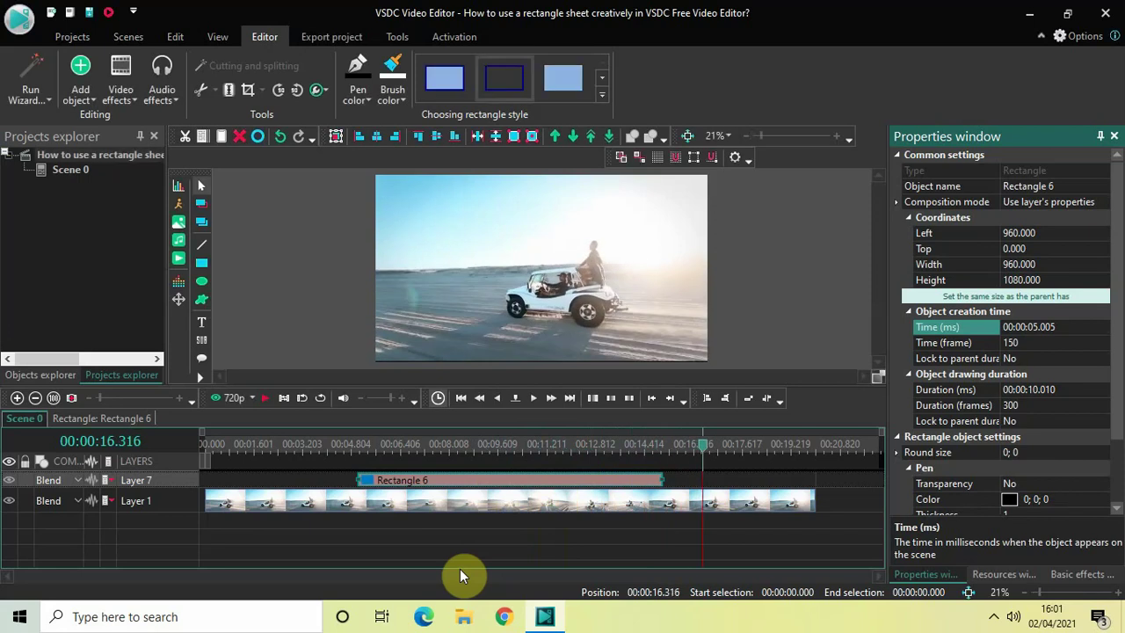
pyautogui.click(441, 450)
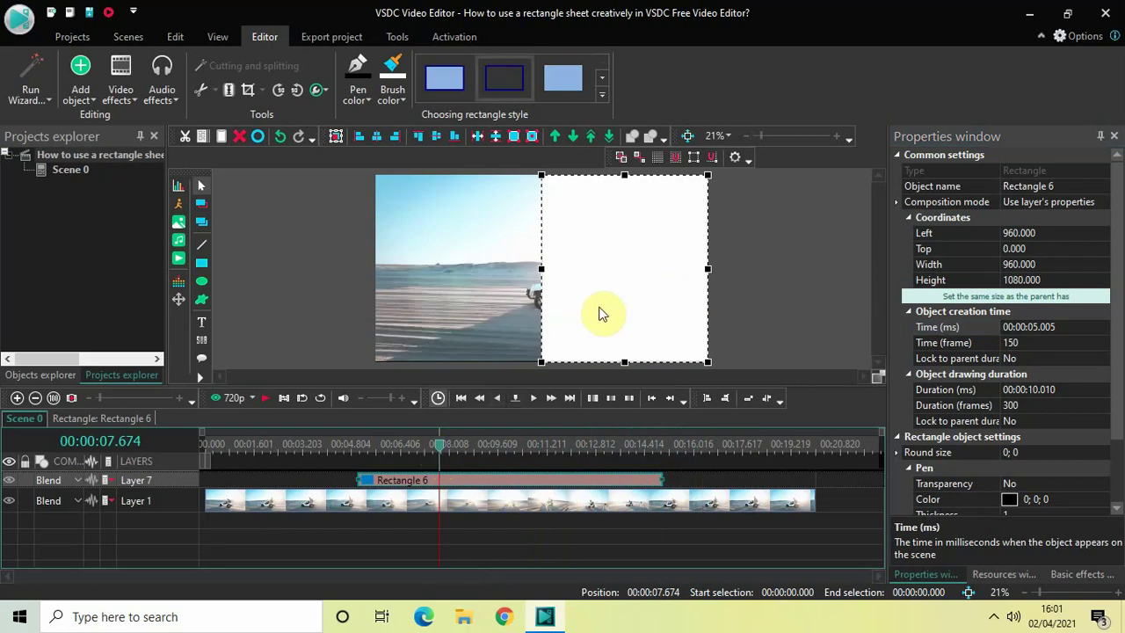
# - Open the car video object and add a Box blur filter from the cursor position at 00:00:05.005 on a new layer
pyautogui.doubleClick(485, 500)
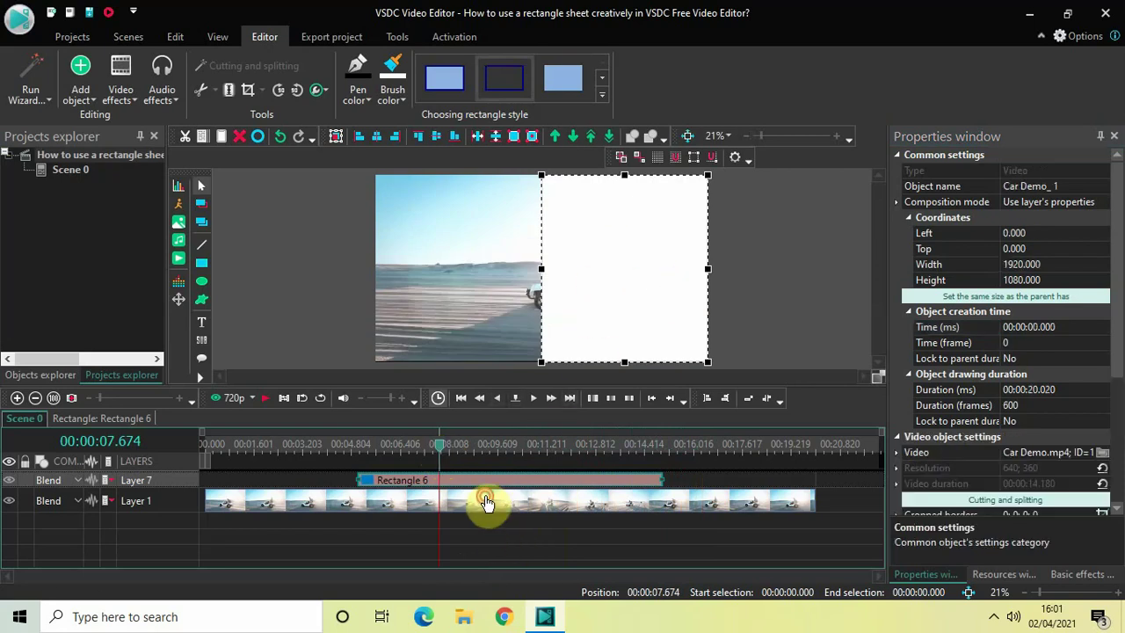
pyautogui.moveTo(441, 444); pyautogui.dragTo(360, 453)
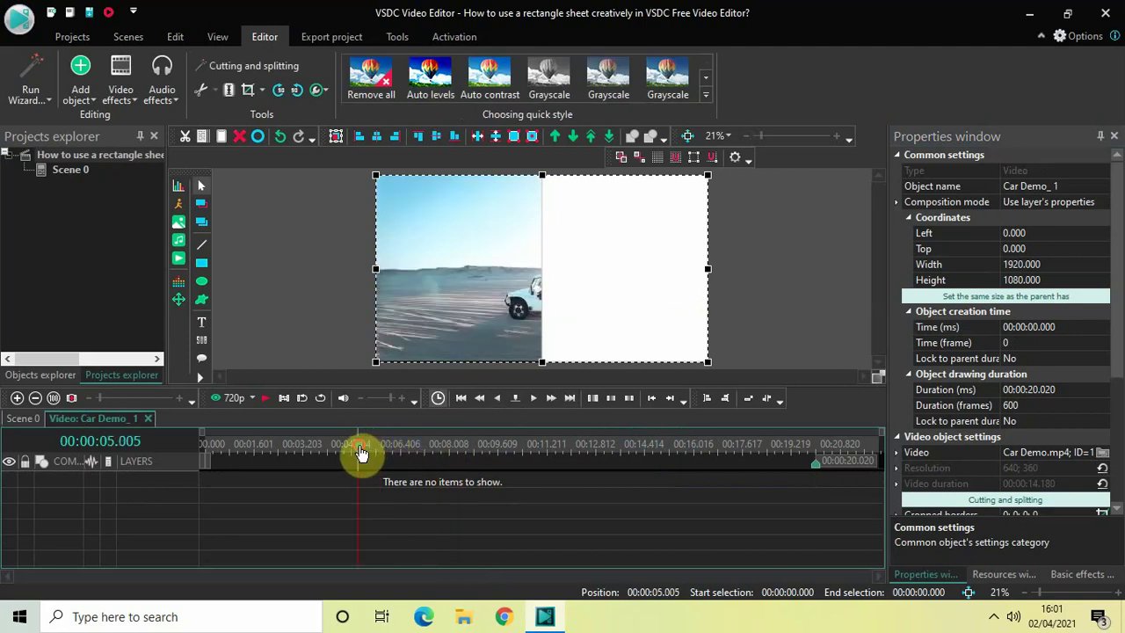
pyautogui.click(121, 94)
pyautogui.moveTo(218, 156)
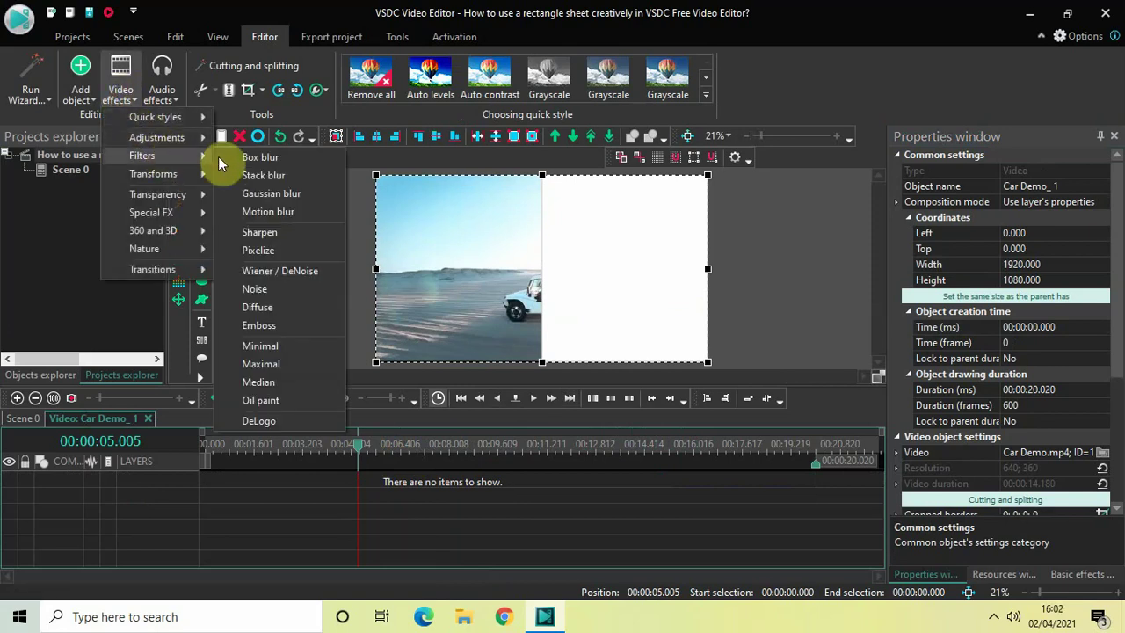
pyautogui.click(258, 158)
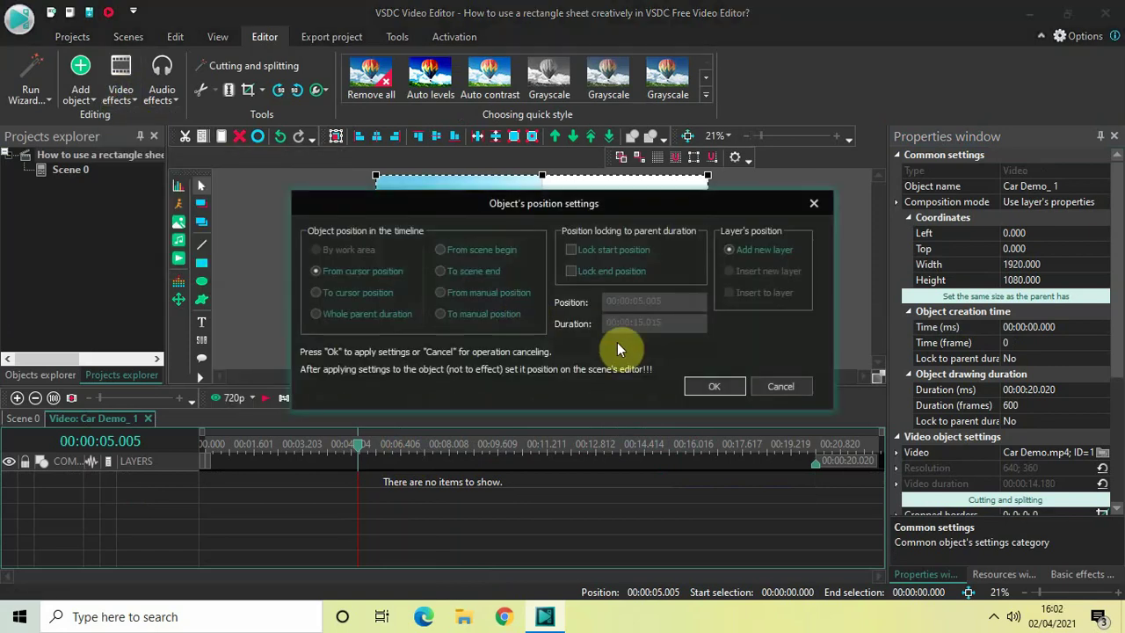
pyautogui.click(704, 383)
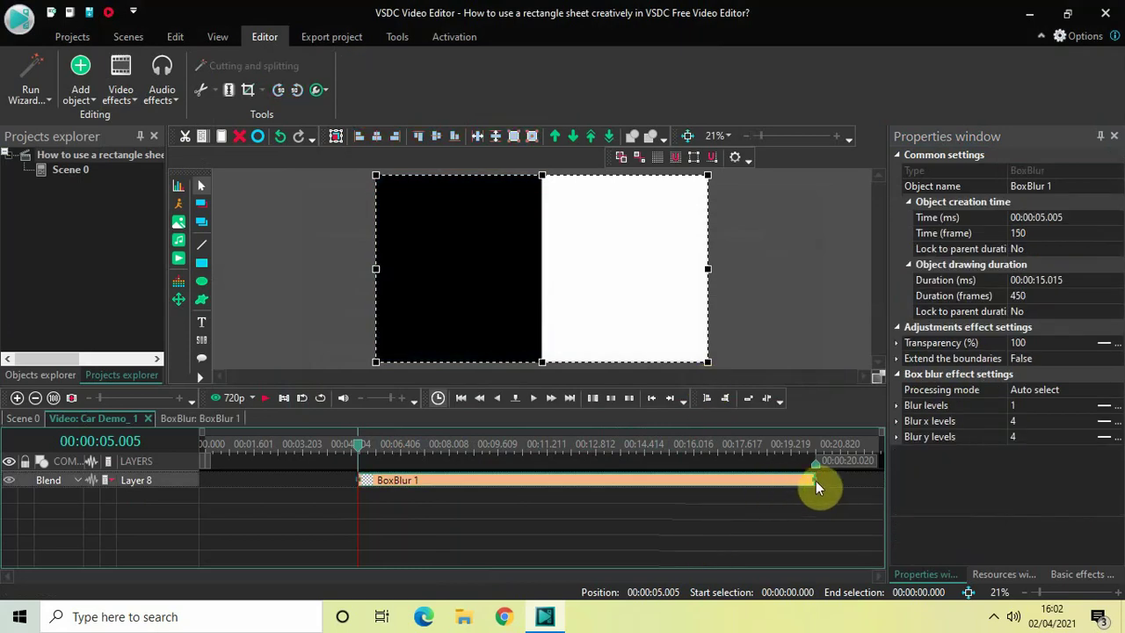
# - Shorten the box blur's duration to 10 seconds and set its blur levels to 10
pyautogui.moveTo(816, 480); pyautogui.dragTo(662, 481)
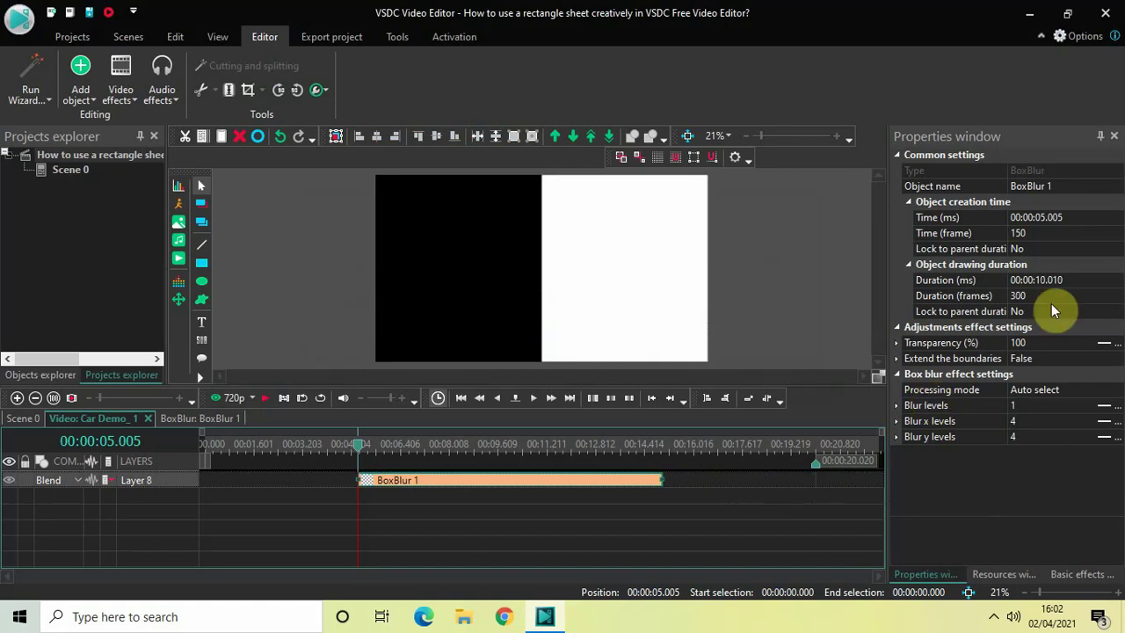
pyautogui.click(1071, 282)
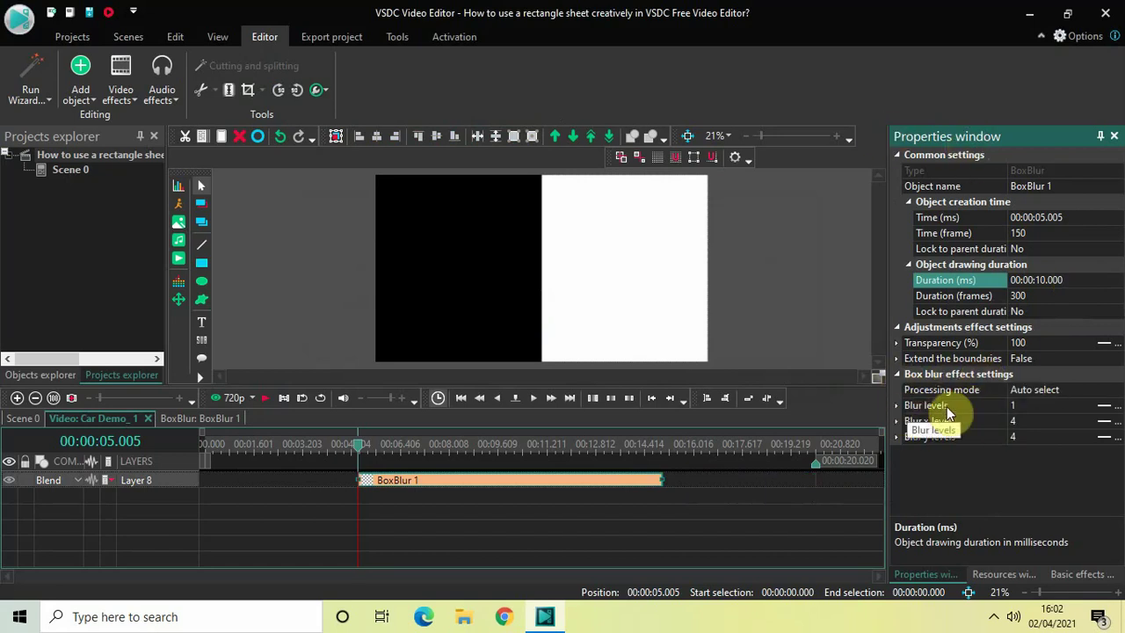
pyautogui.click(1021, 409)
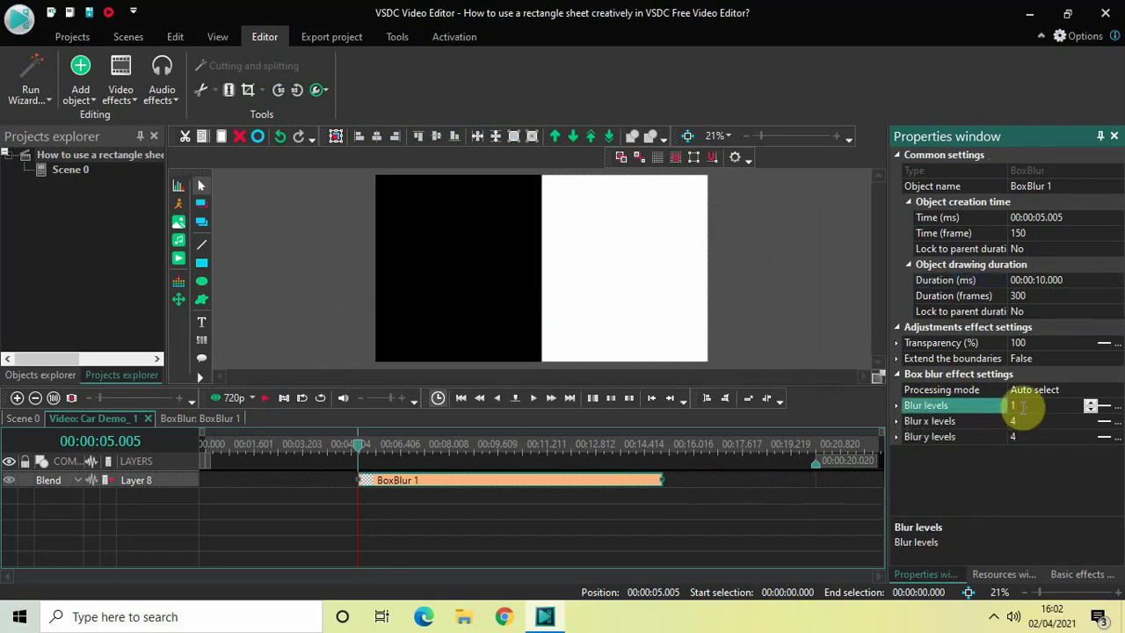
pyautogui.write('0')
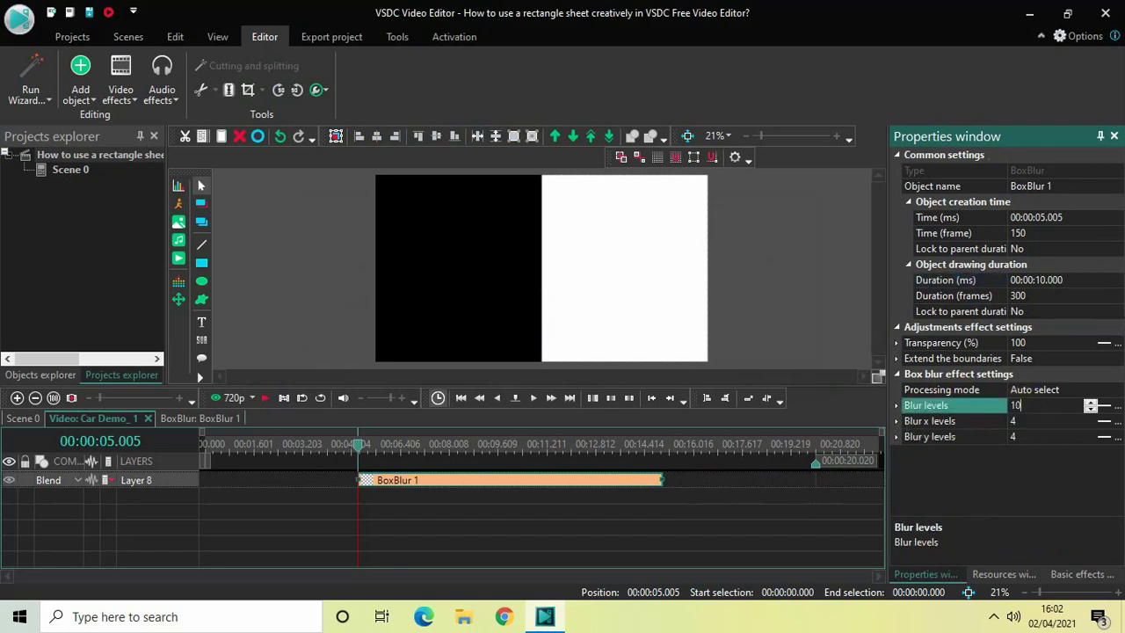
pyautogui.press('Return')
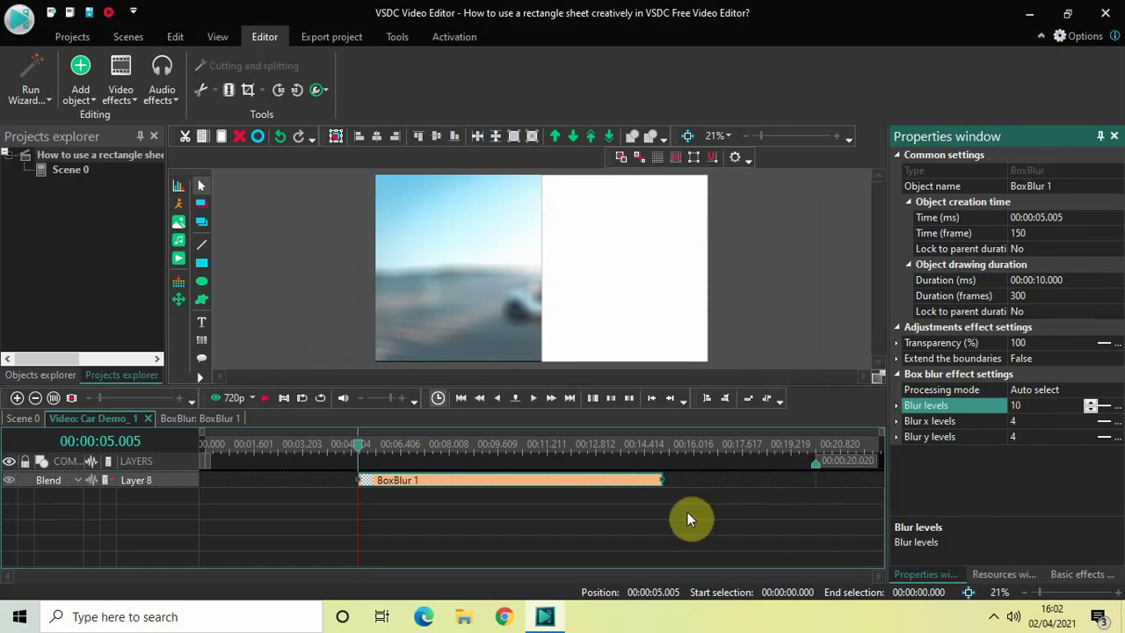
# - Return to Scene 0 and play it from the beginning to check the blur behind the rectangle
pyautogui.click(19, 420)
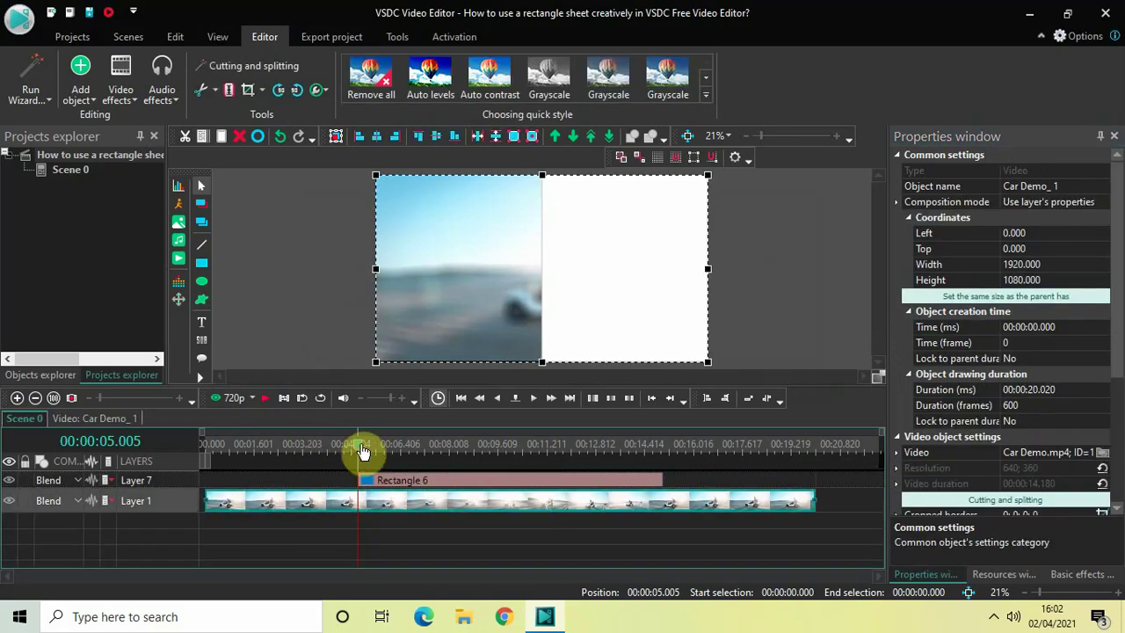
pyautogui.moveTo(364, 449); pyautogui.dragTo(150, 459)
pyautogui.press('space')
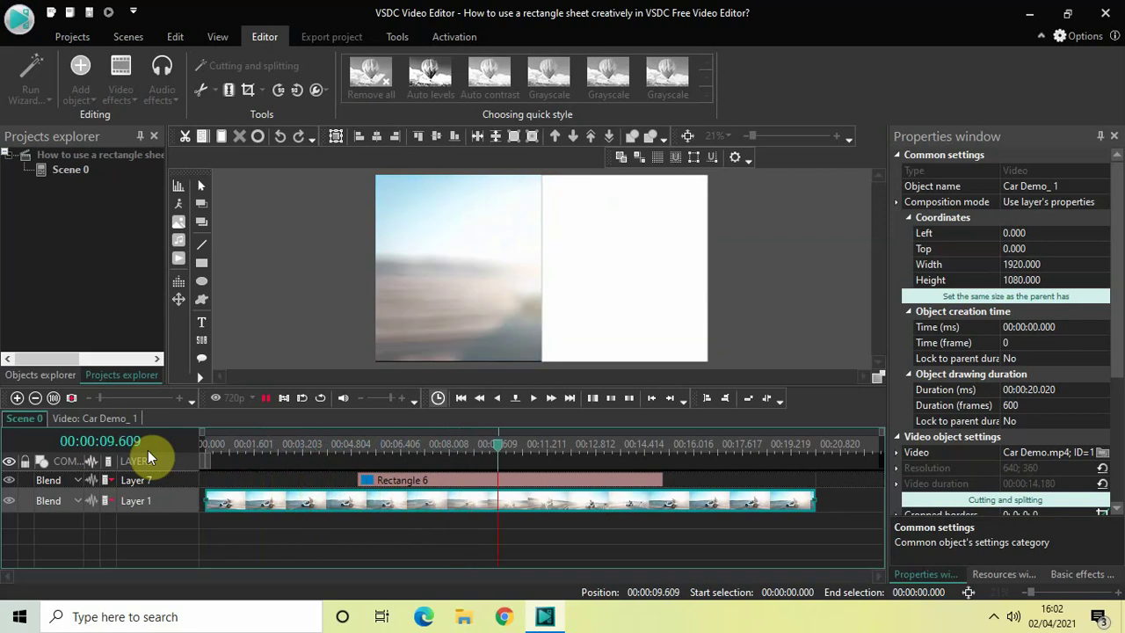
pyautogui.press('space')
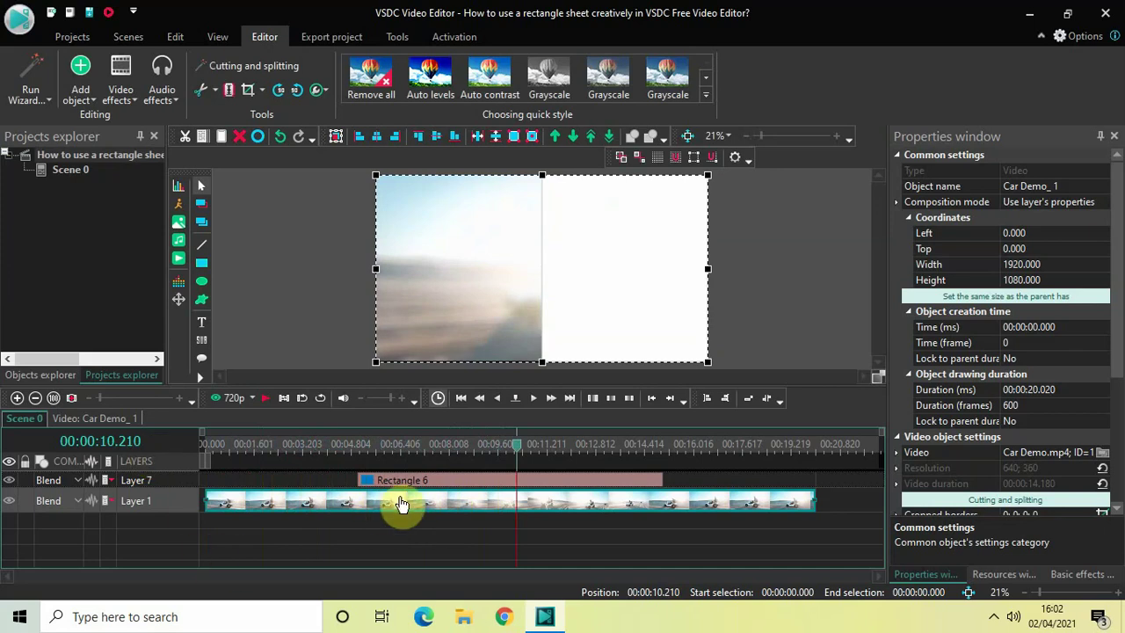
# - Open the white rectangle object and add a Push transition at the scene end on a new layer
pyautogui.doubleClick(444, 486)
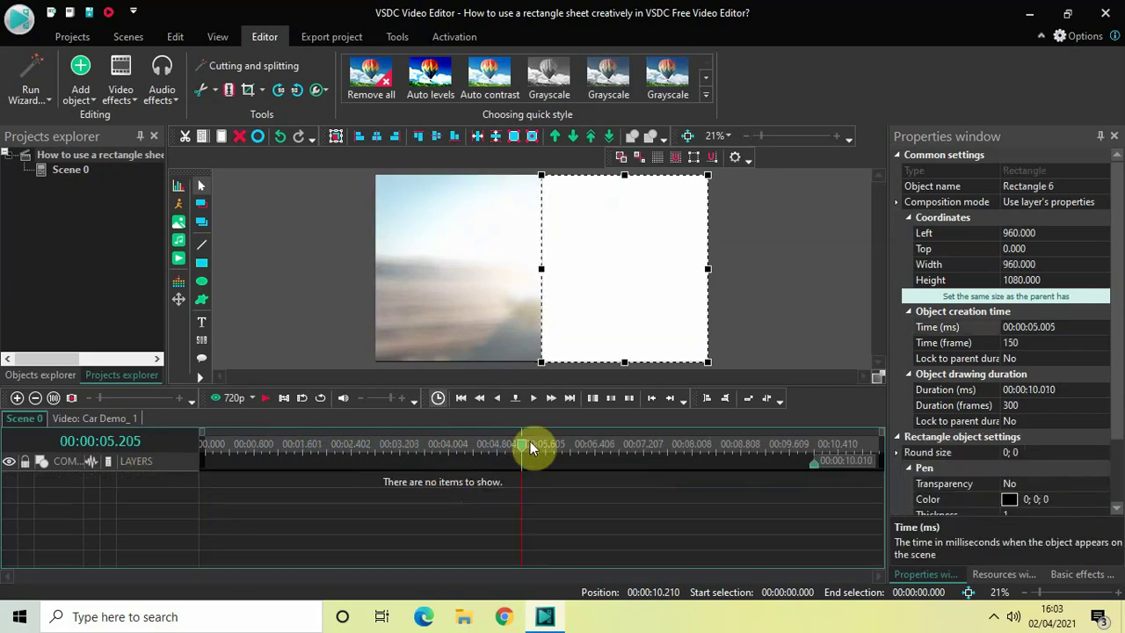
pyautogui.moveTo(524, 452); pyautogui.dragTo(150, 470)
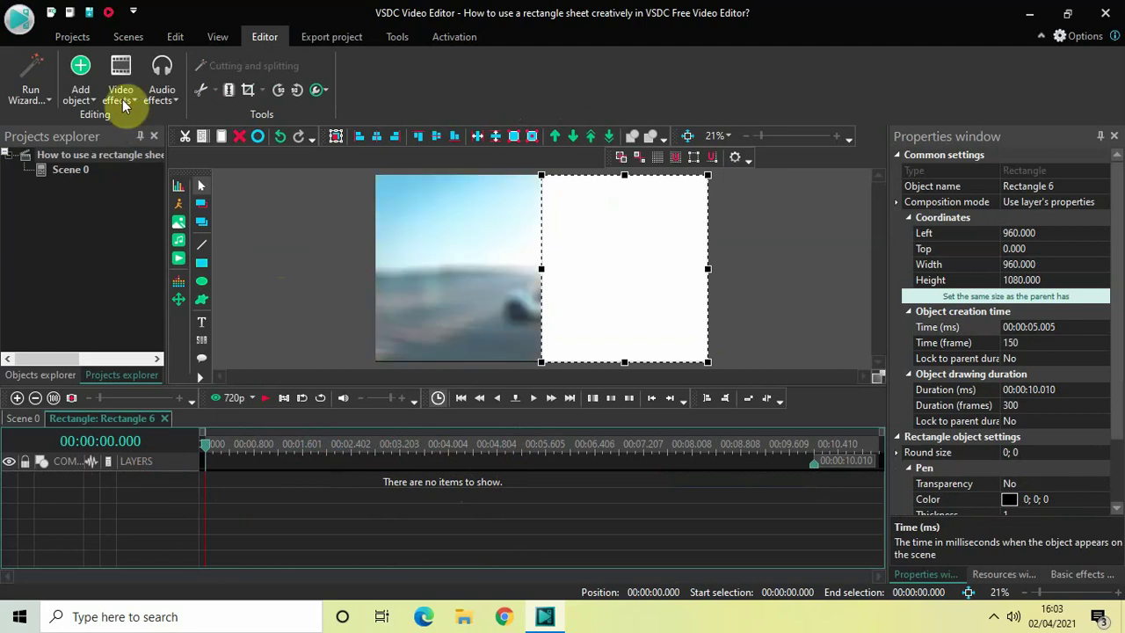
pyautogui.click(120, 70)
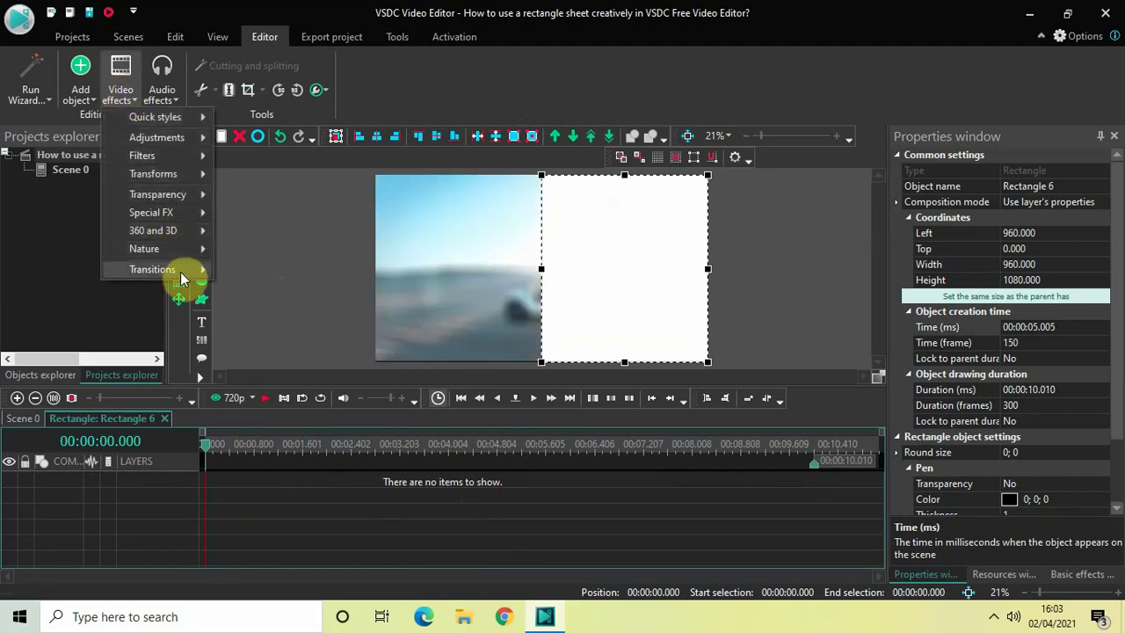
pyautogui.moveTo(222, 273)
pyautogui.click(269, 306)
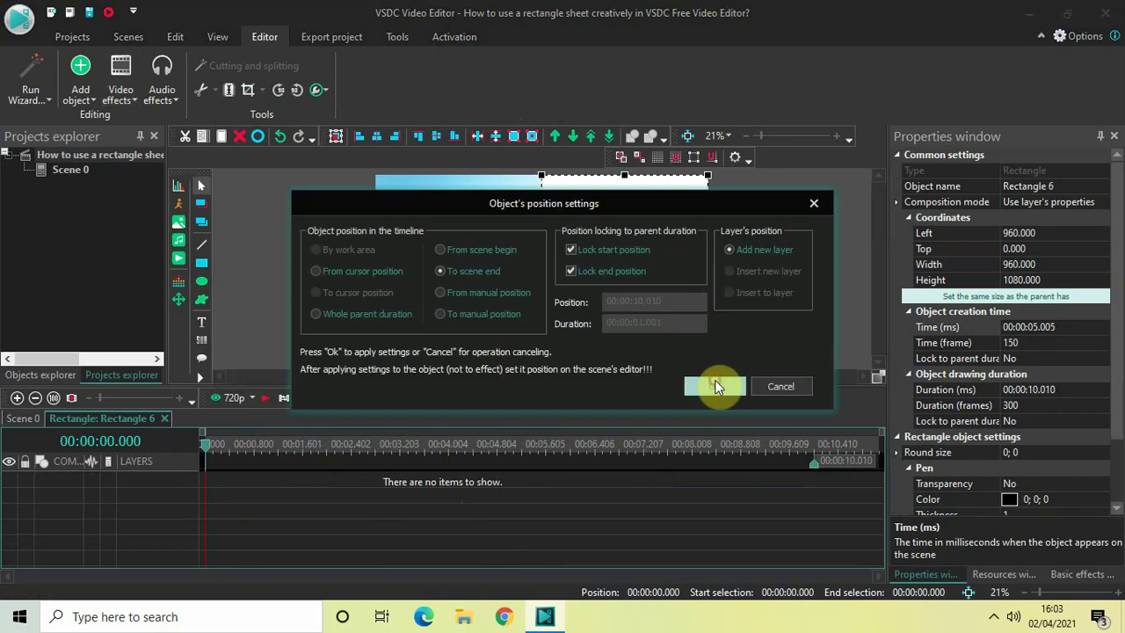
pyautogui.click(714, 386)
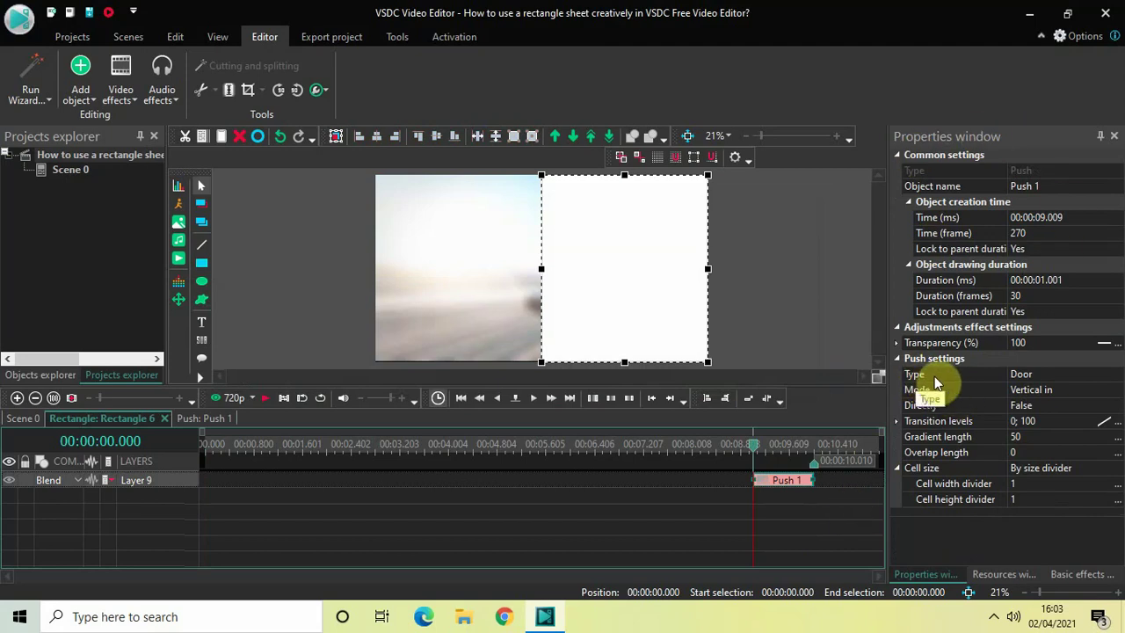
# - Set the Push transition's type to Side and its Directly option to True
pyautogui.click(1116, 375)
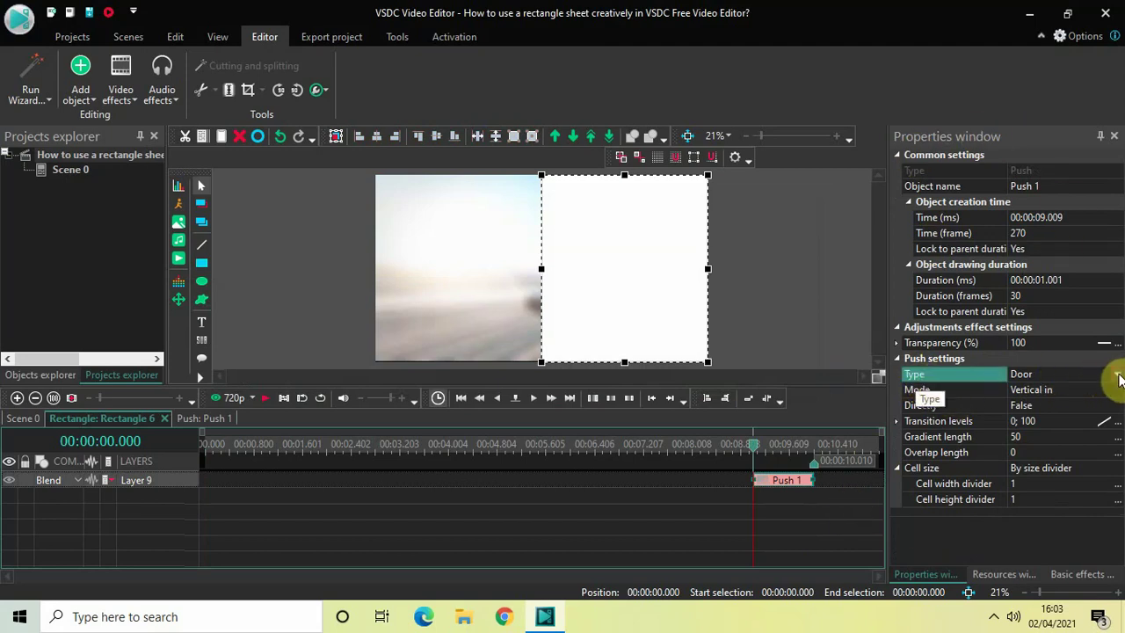
pyautogui.click(1119, 376)
pyautogui.click(1052, 405)
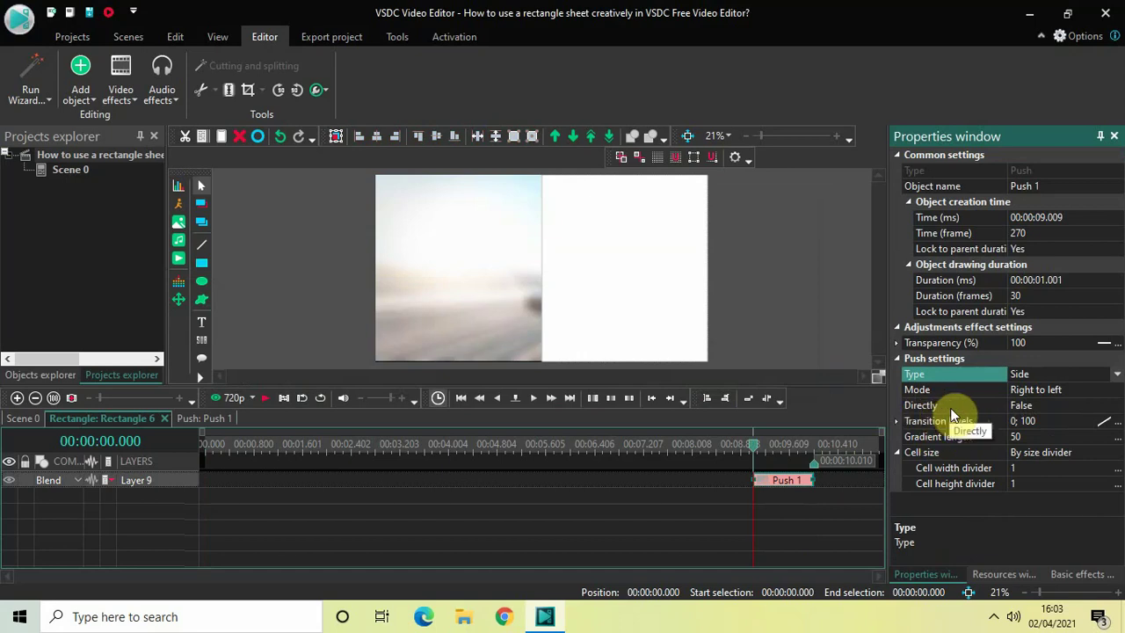
pyautogui.click(1116, 406)
pyautogui.click(1117, 406)
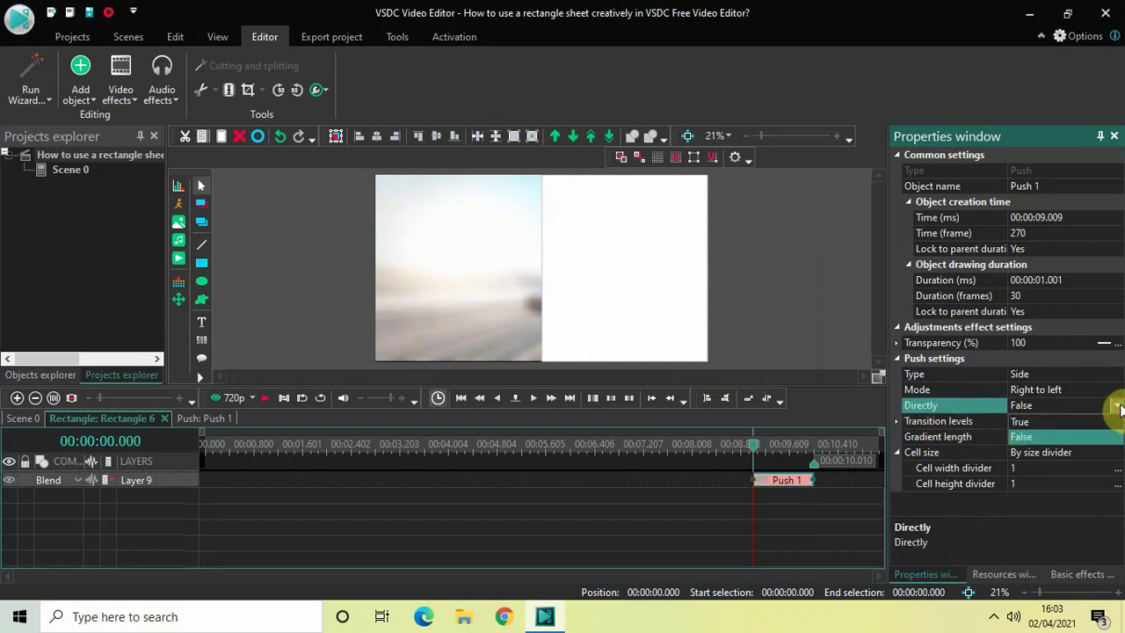
pyautogui.click(1053, 422)
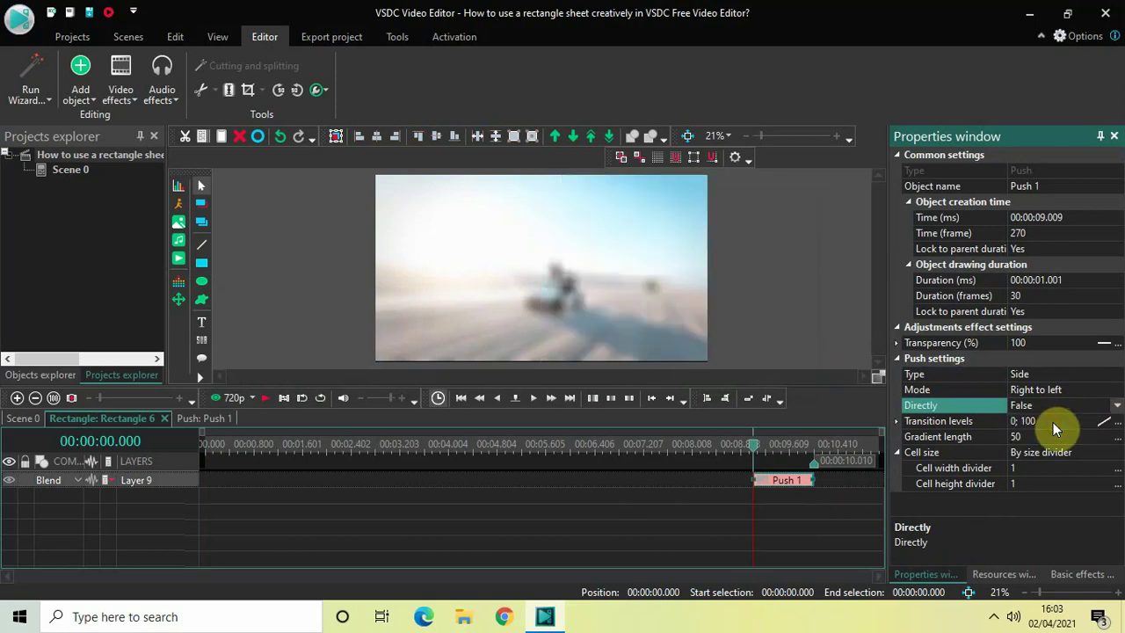
# - Move the Push transition to the start of the rectangle's timeline at 00:00:00.000 and play it from there
pyautogui.moveTo(780, 488); pyautogui.dragTo(156, 418)
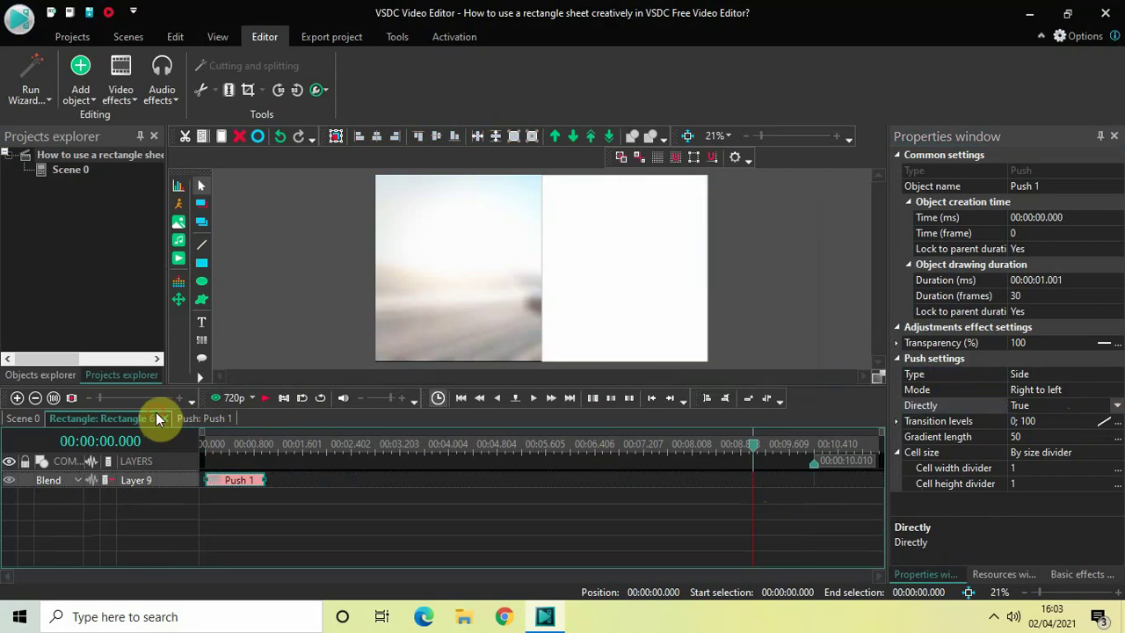
pyautogui.click(203, 451)
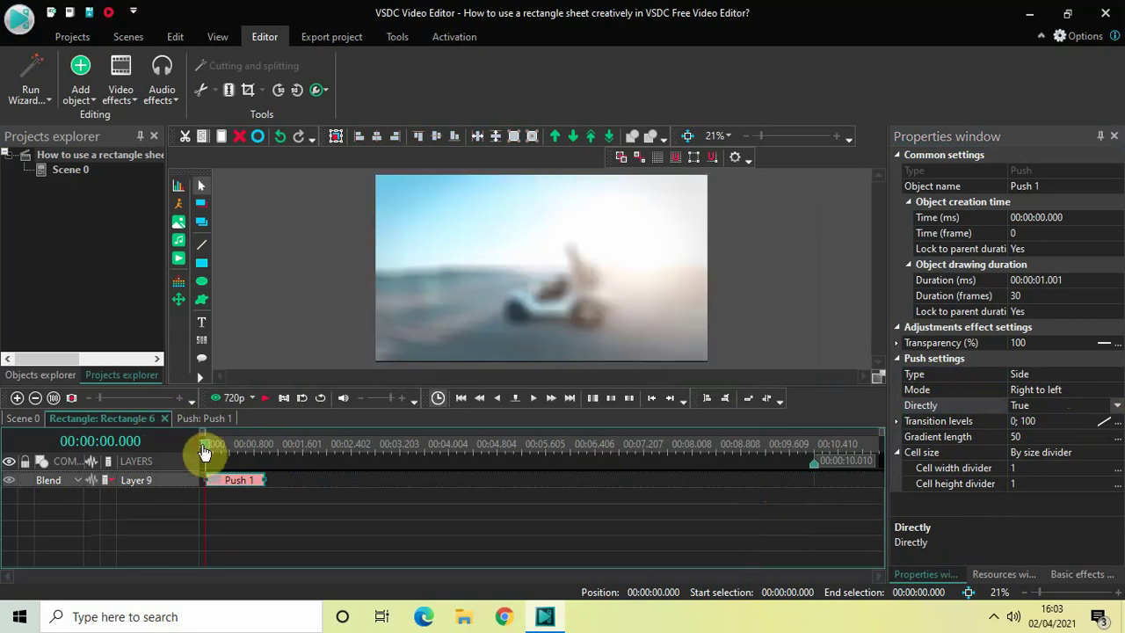
pyautogui.press('space')
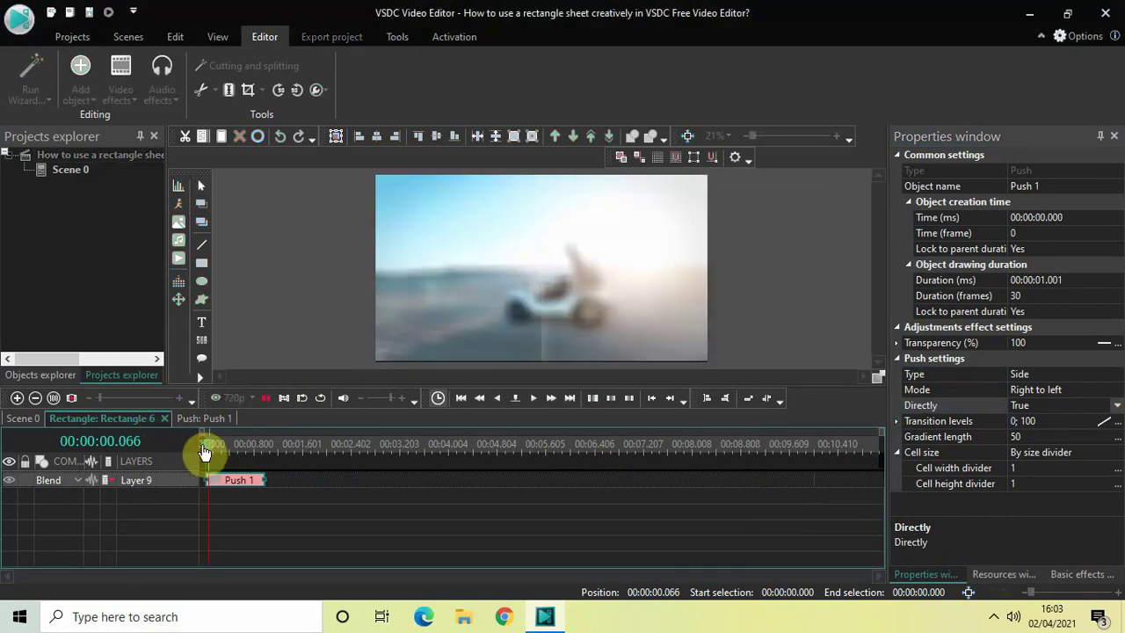
pyautogui.press('space')
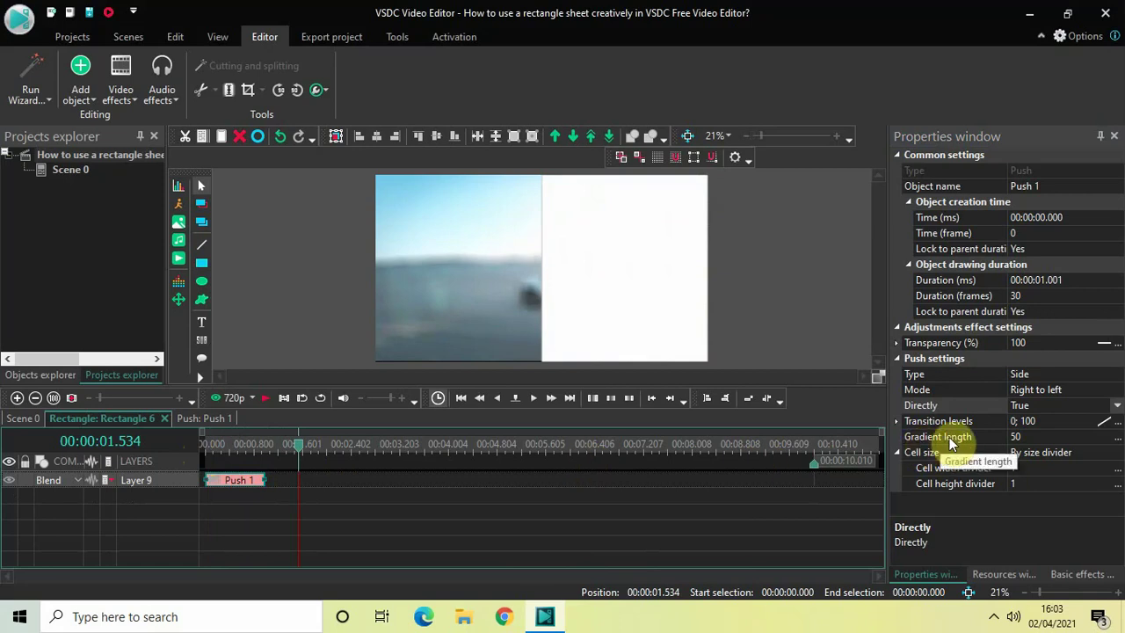
# - Set the Push transition's gradient length to 0 and its mode to Left to right
pyautogui.click(1036, 436)
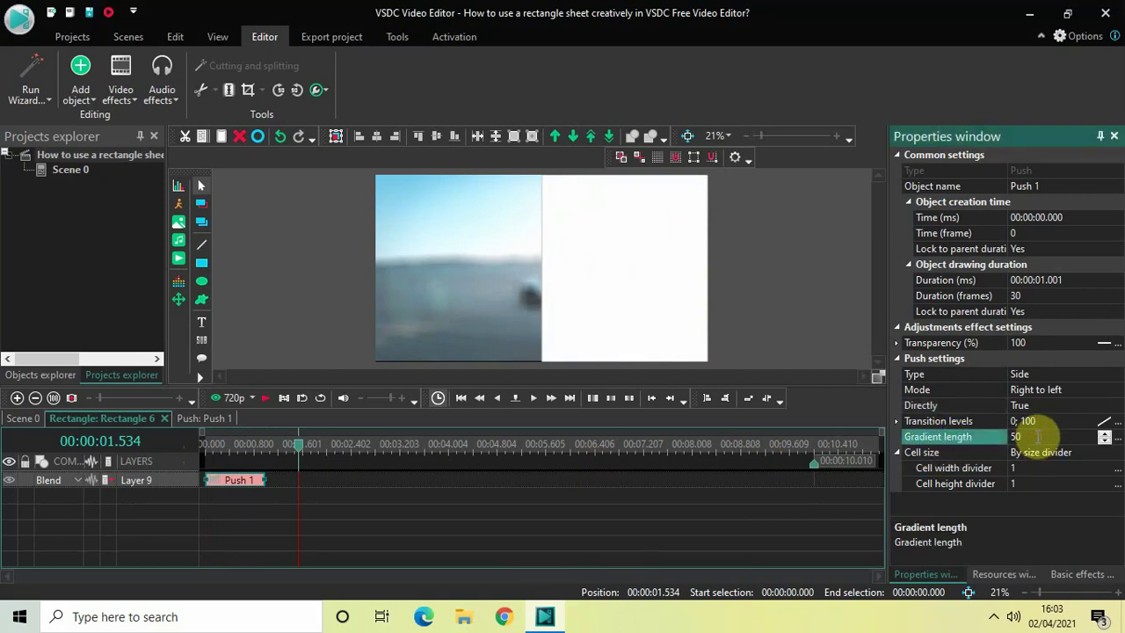
pyautogui.write('0')
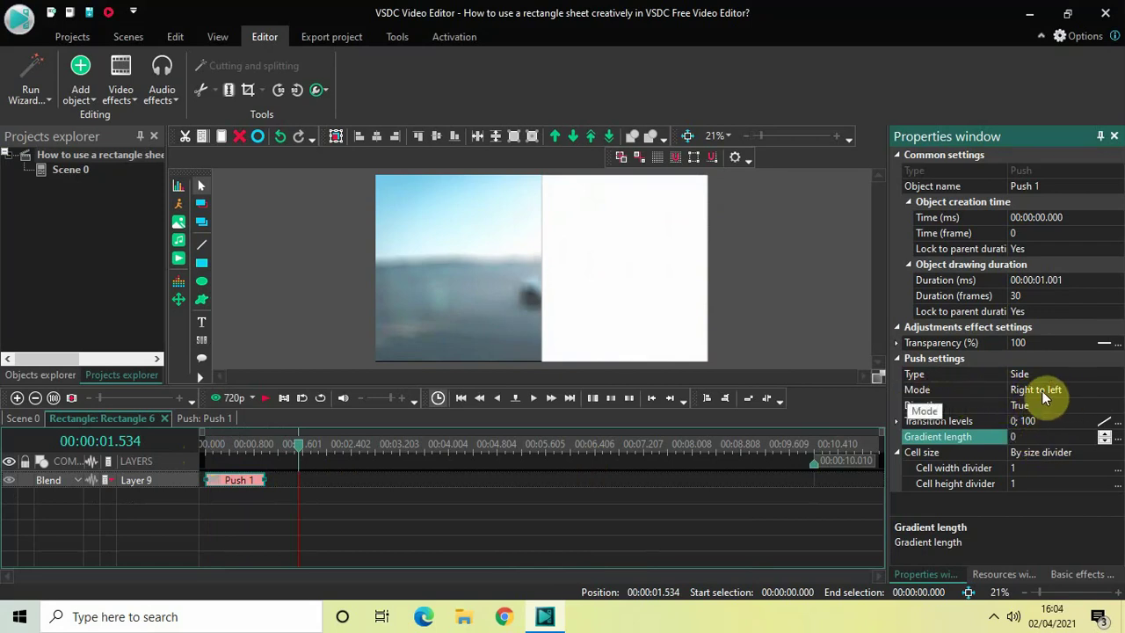
pyautogui.click(1118, 393)
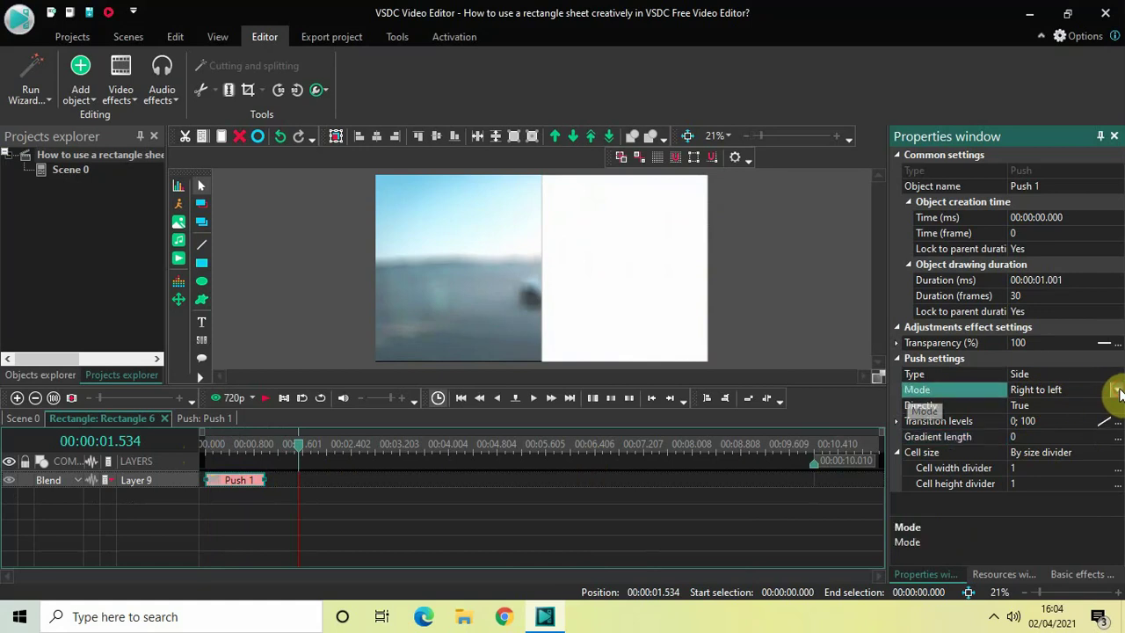
pyautogui.click(1116, 389)
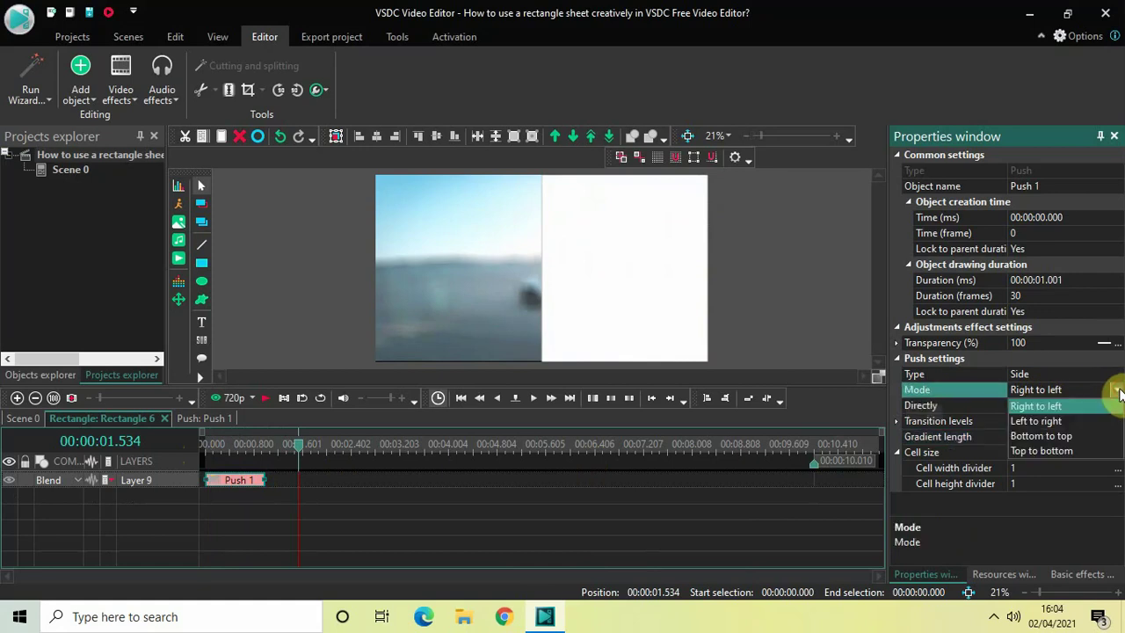
pyautogui.click(1076, 422)
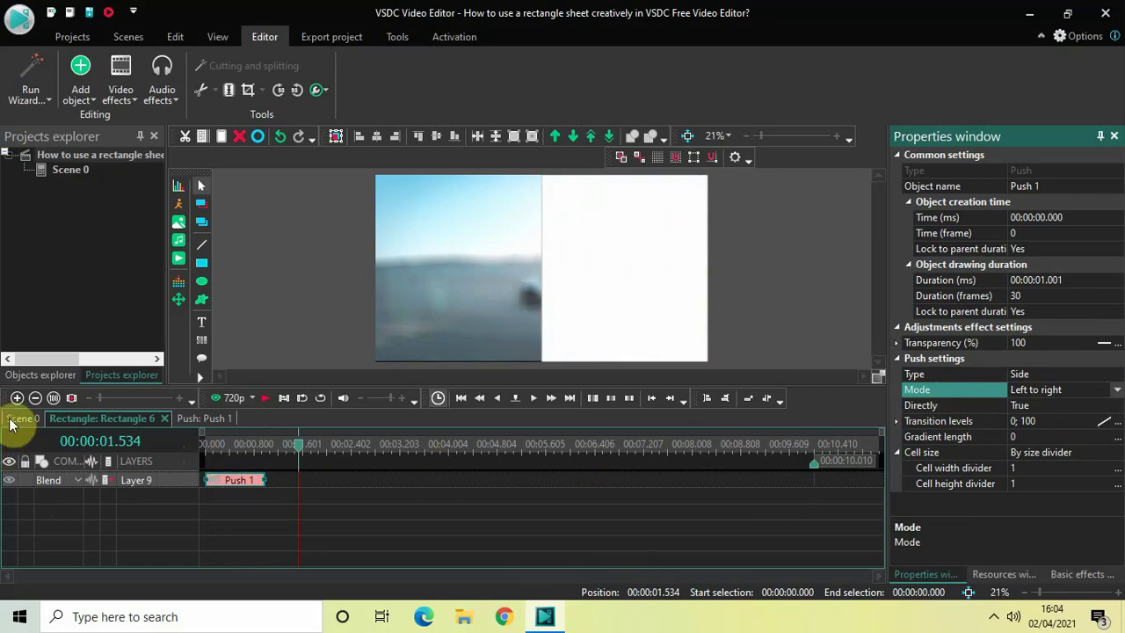
# - Return to Scene 0 and play it from the beginning to check the rectangle's opening transition
pyautogui.click(12, 420)
pyautogui.moveTo(402, 457); pyautogui.dragTo(146, 446)
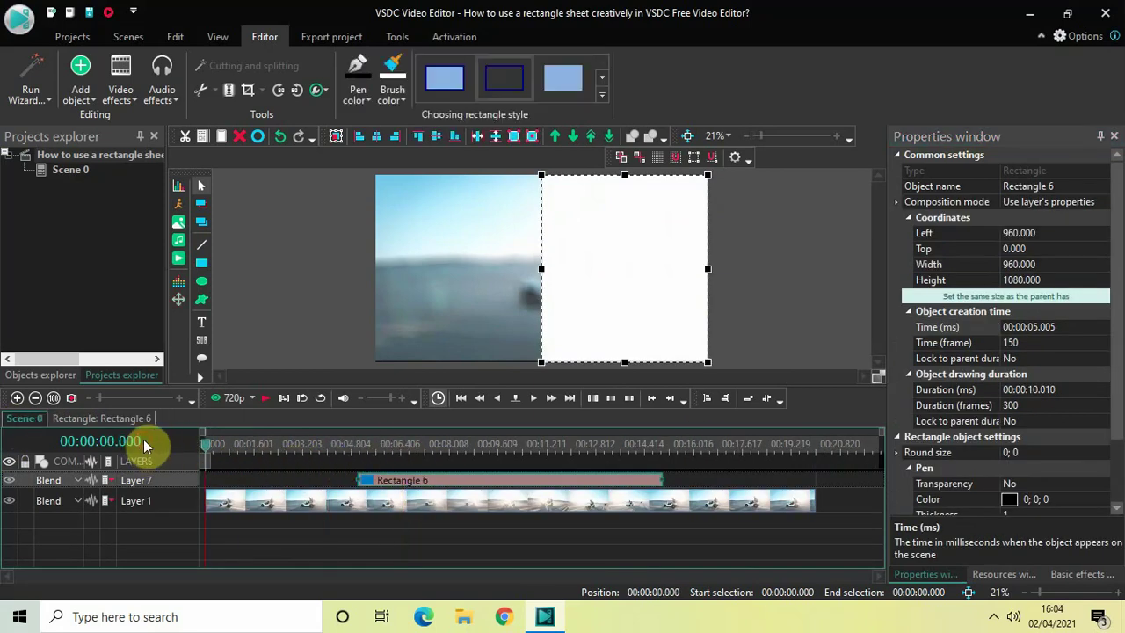
pyautogui.press('space')
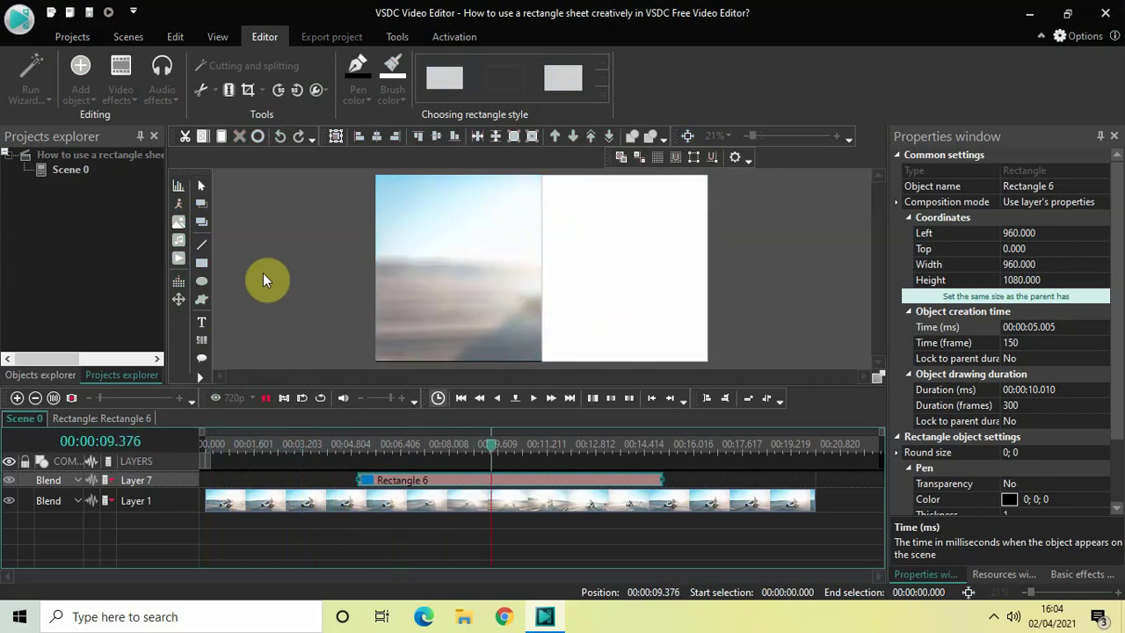
pyautogui.press('space')
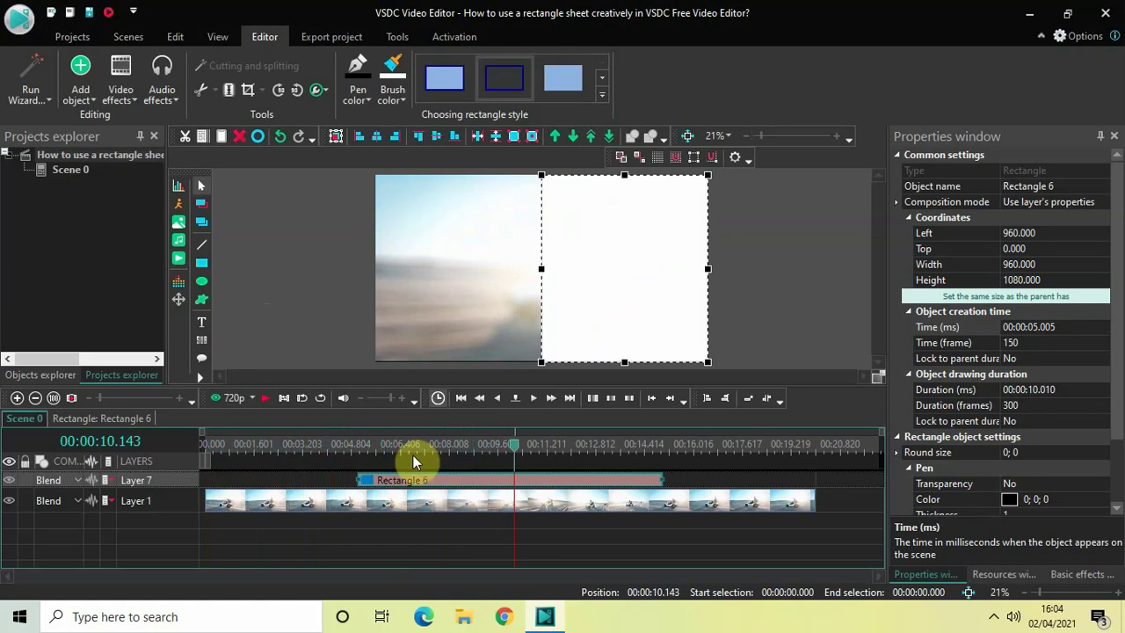
# - Open the rectangle again and add a second Push transition at the scene end on a new layer
pyautogui.doubleClick(453, 480)
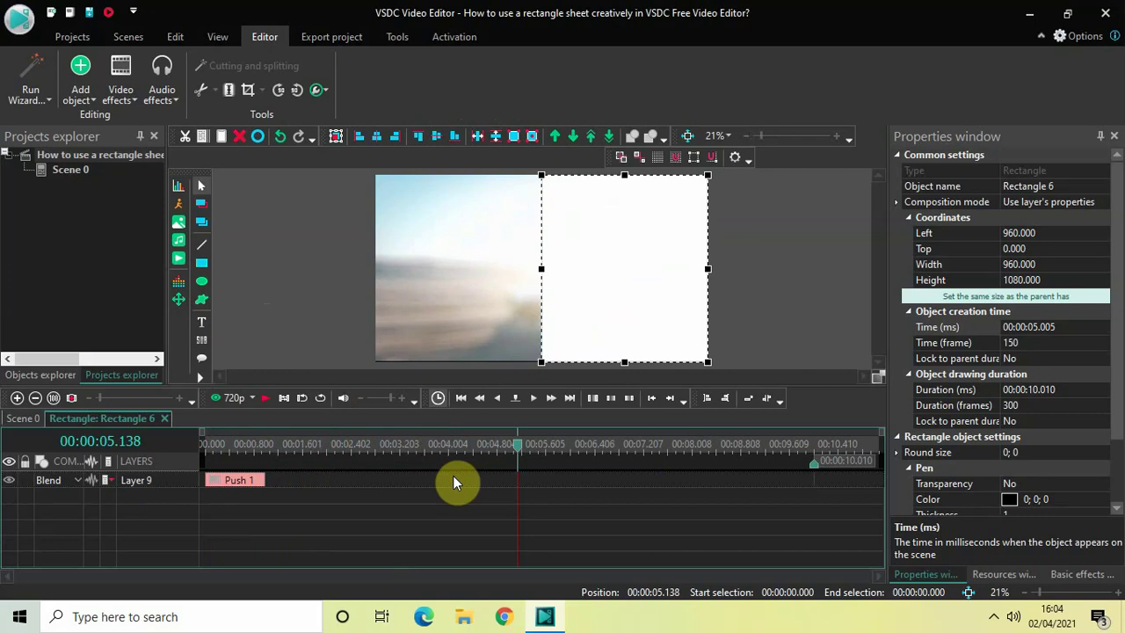
pyautogui.click(122, 96)
pyautogui.moveTo(184, 269)
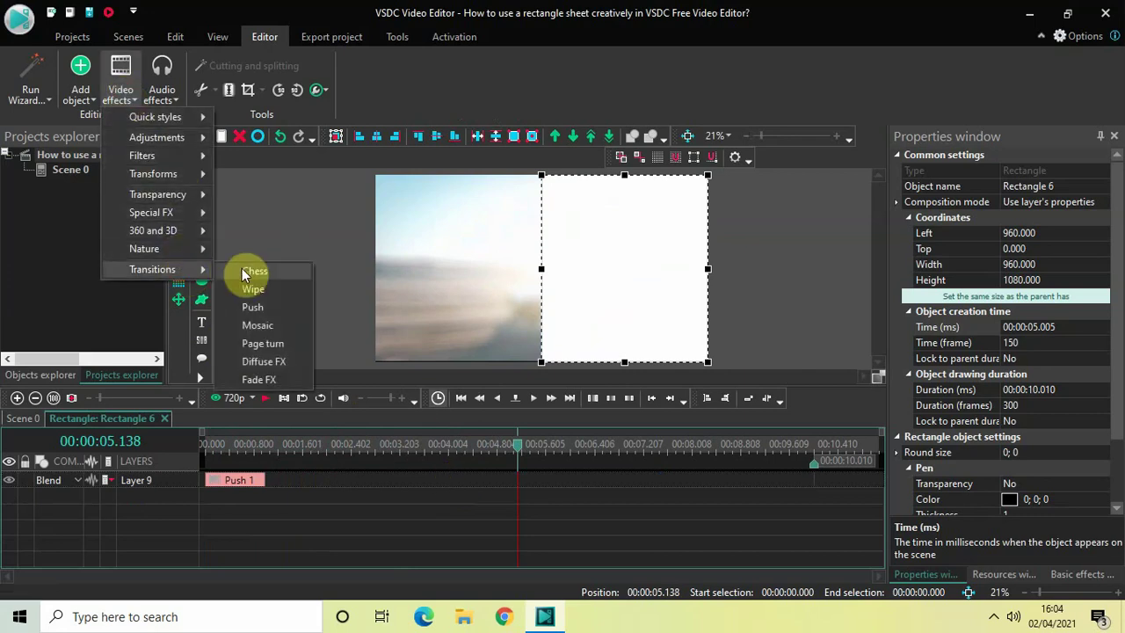
pyautogui.click(261, 307)
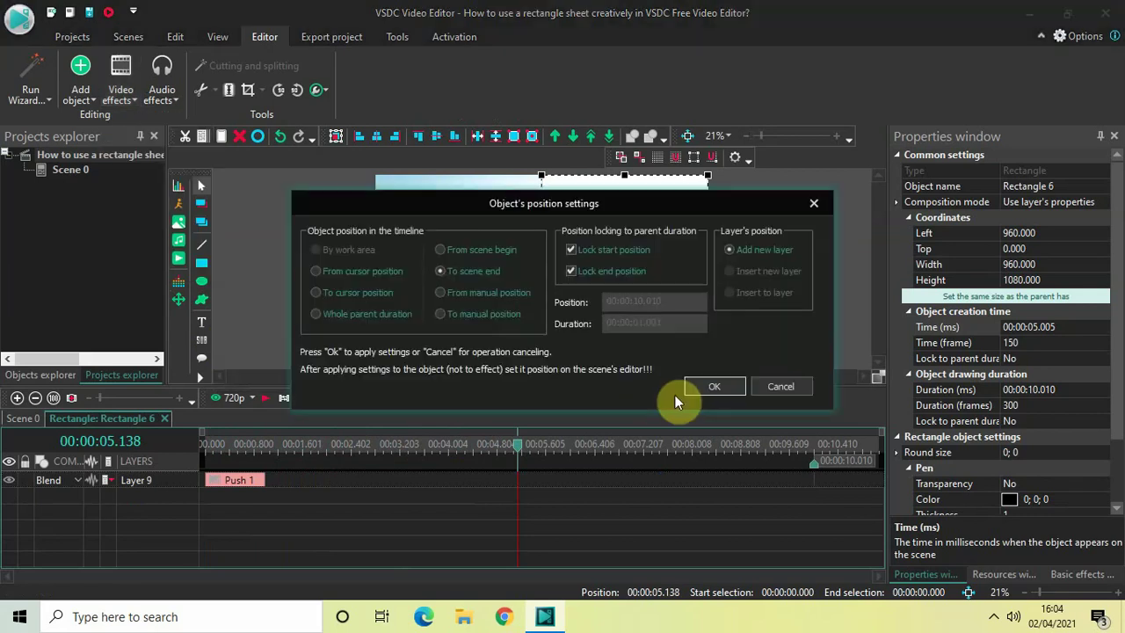
pyautogui.click(715, 387)
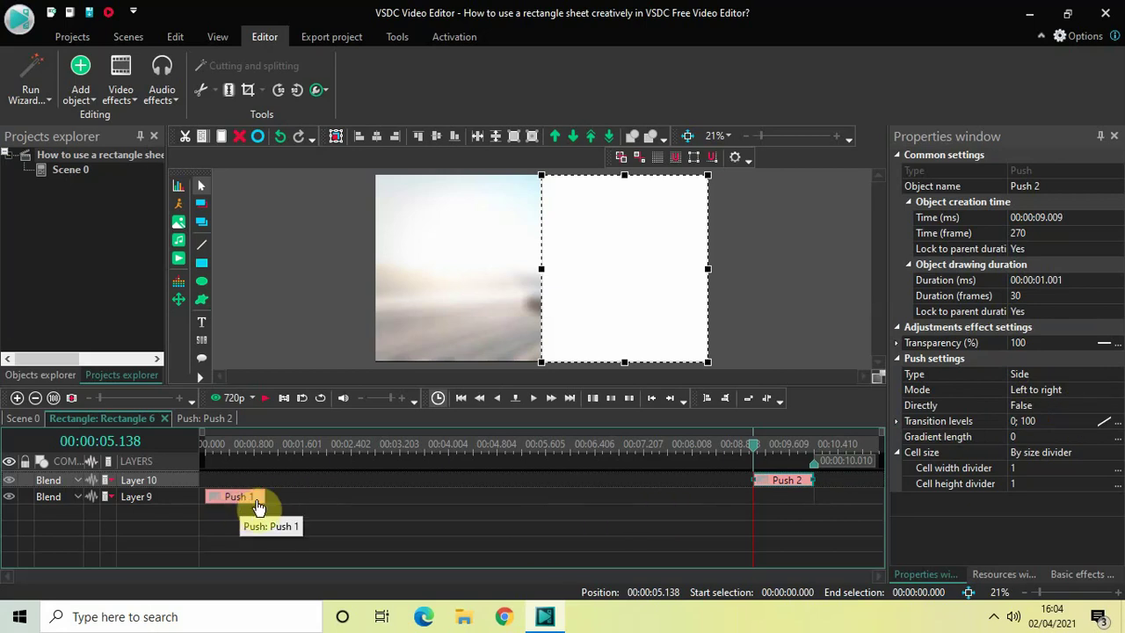
# - Play the rectangle's closing transition, then preview Scene 0 from about 3.5 seconds
pyautogui.press('space')
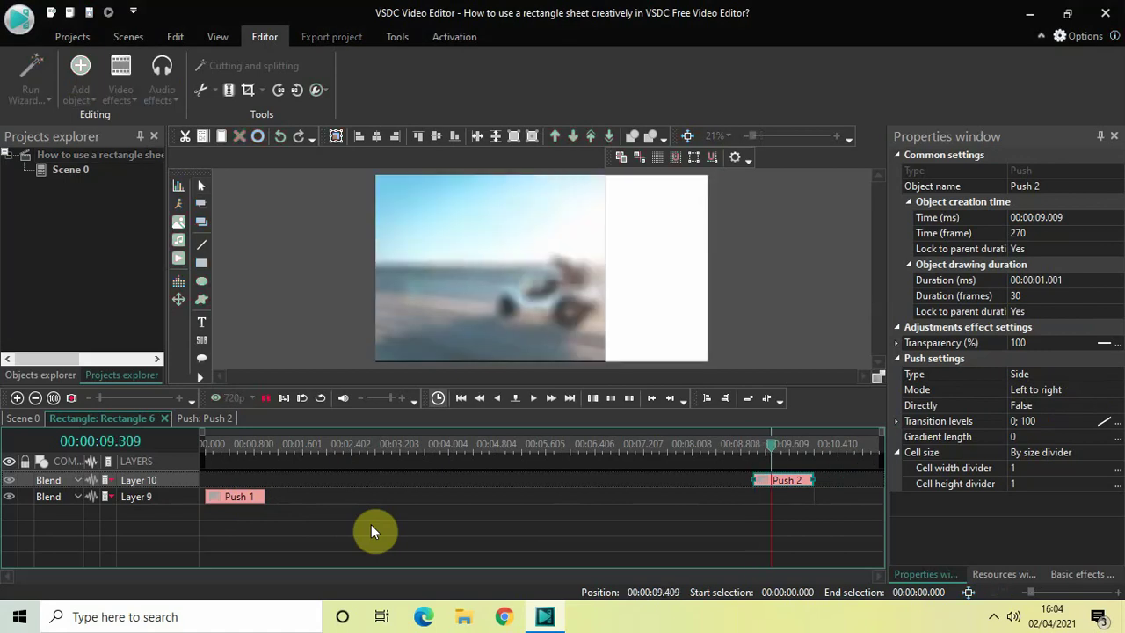
pyautogui.press('space')
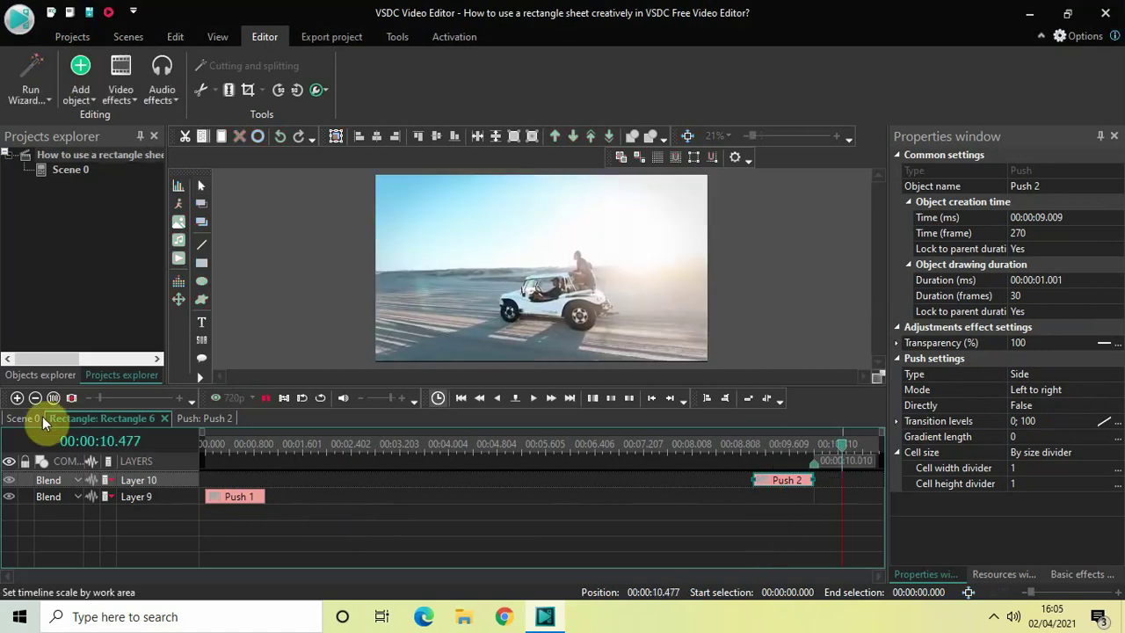
pyautogui.click(30, 419)
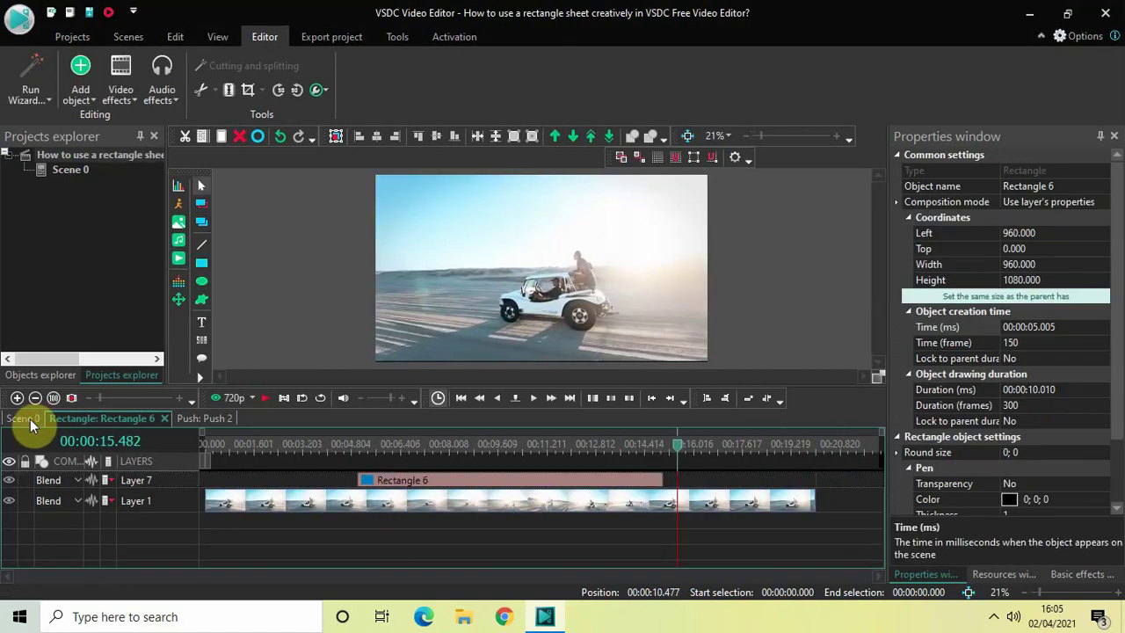
pyautogui.click(312, 445)
pyautogui.press('space')
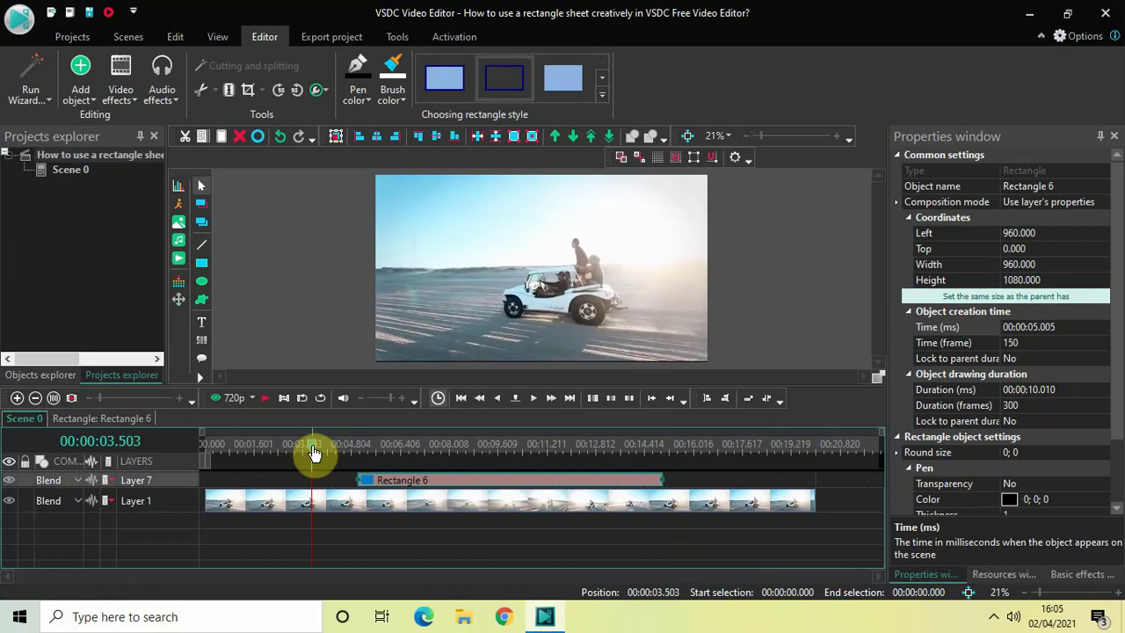
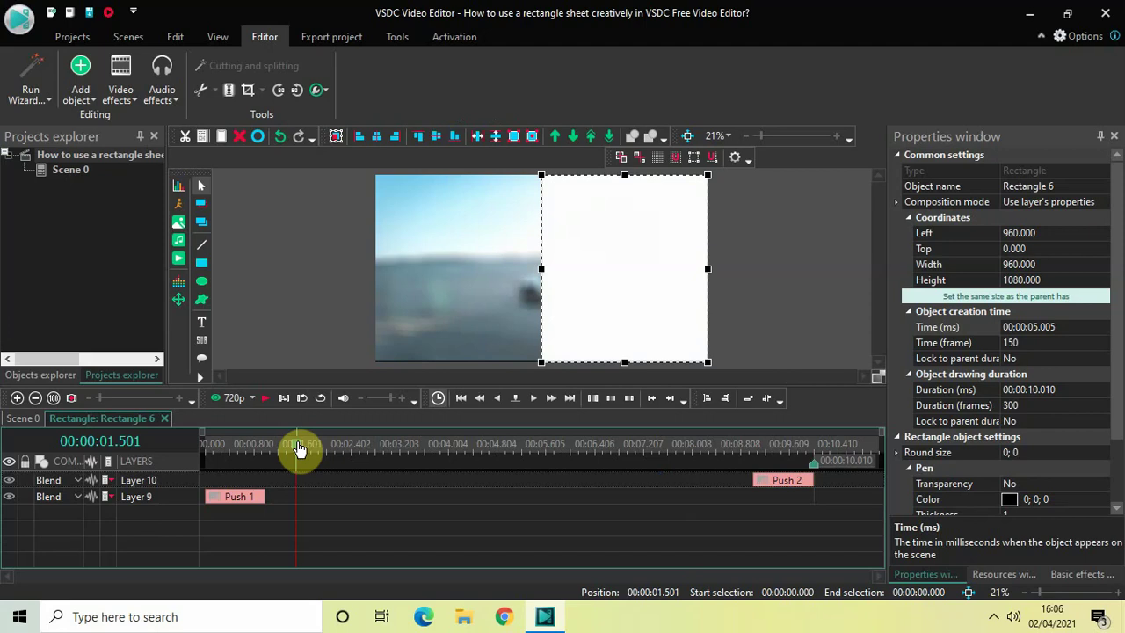
# - Position the playhead at 00:00:01.501 in the rectangle's timeline, after the opening transition
pyautogui.moveTo(299, 448); pyautogui.dragTo(350, 455)
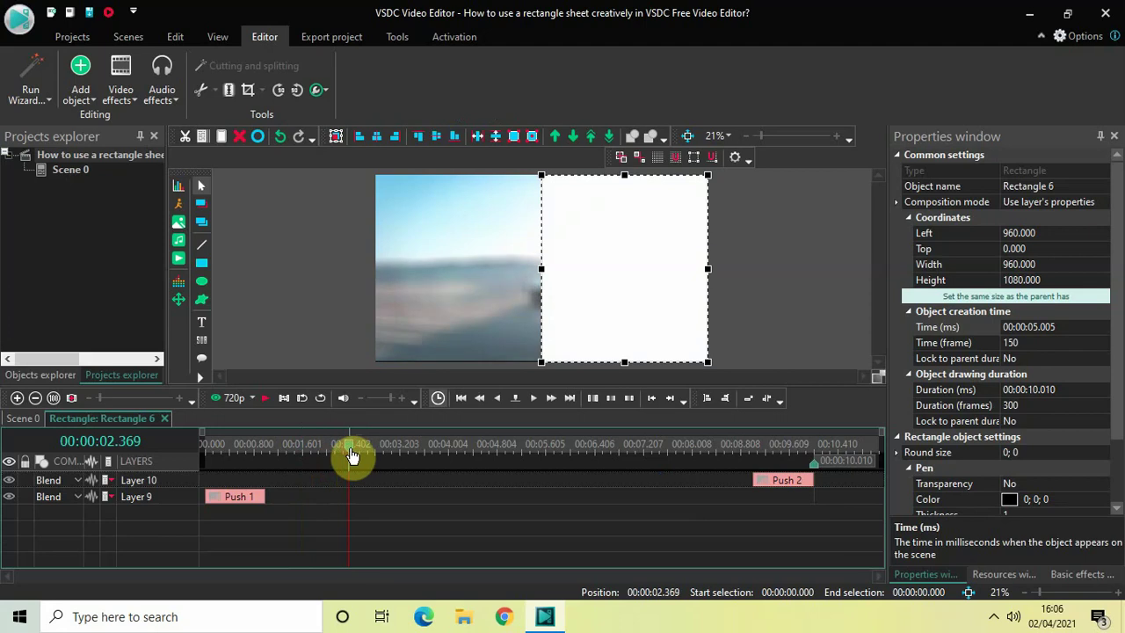
pyautogui.moveTo(351, 455); pyautogui.dragTo(348, 455)
pyautogui.click(158, 445)
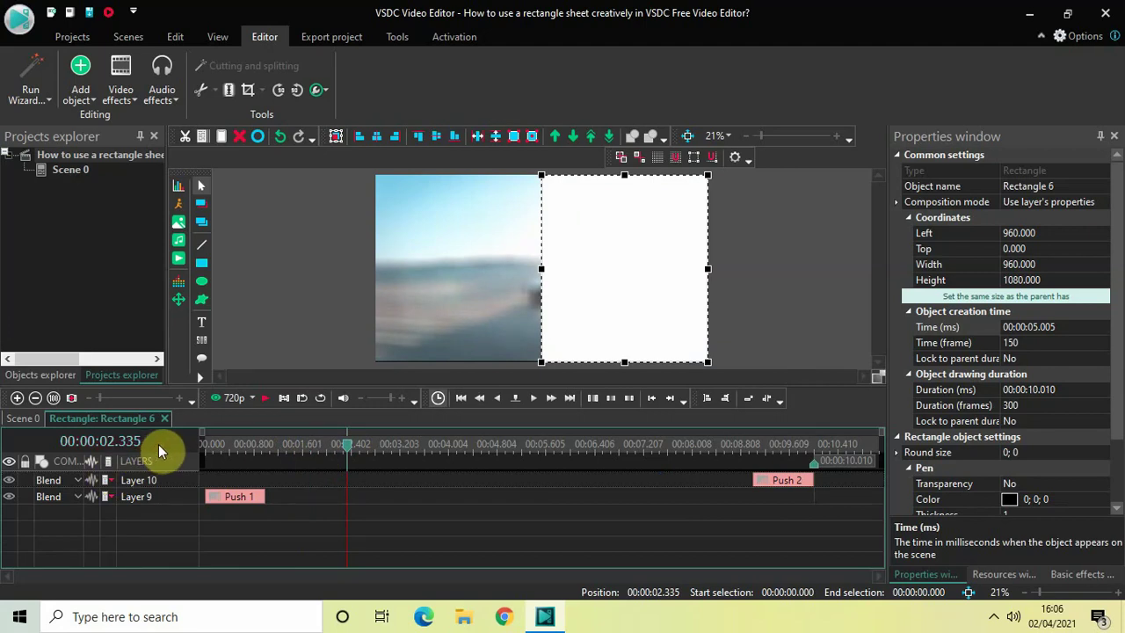
pyautogui.press('Home')
pyautogui.write('1500')
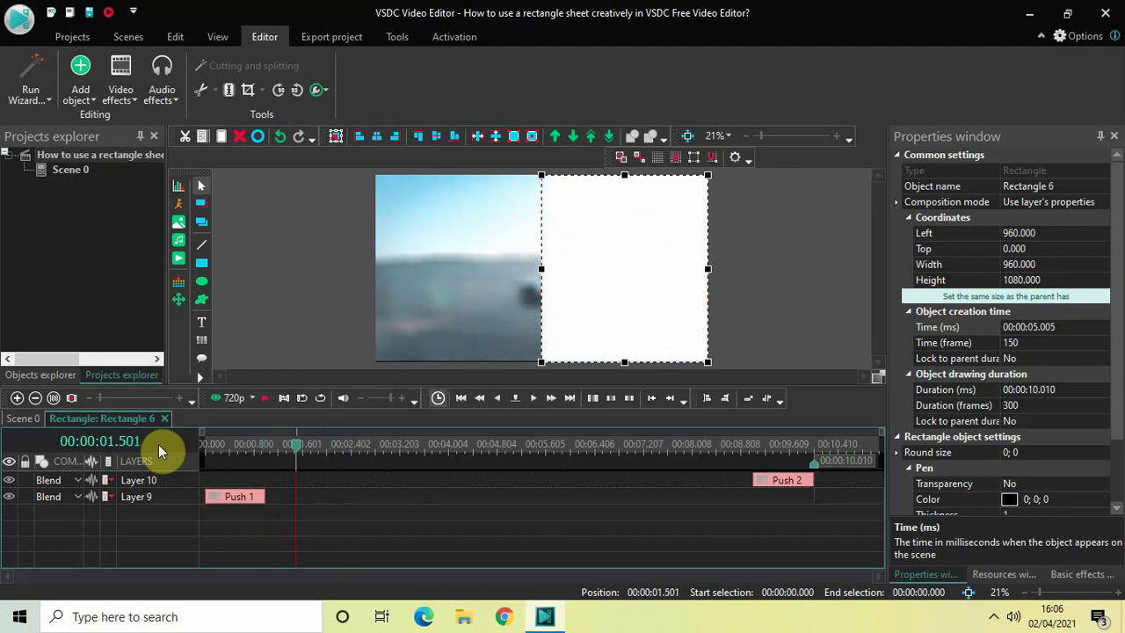
# - Add a text object from the cursor position, about 843 by 200 px near the white rectangle's upper edge, reading "1. Left"
pyautogui.click(70, 94)
pyautogui.moveTo(125, 251)
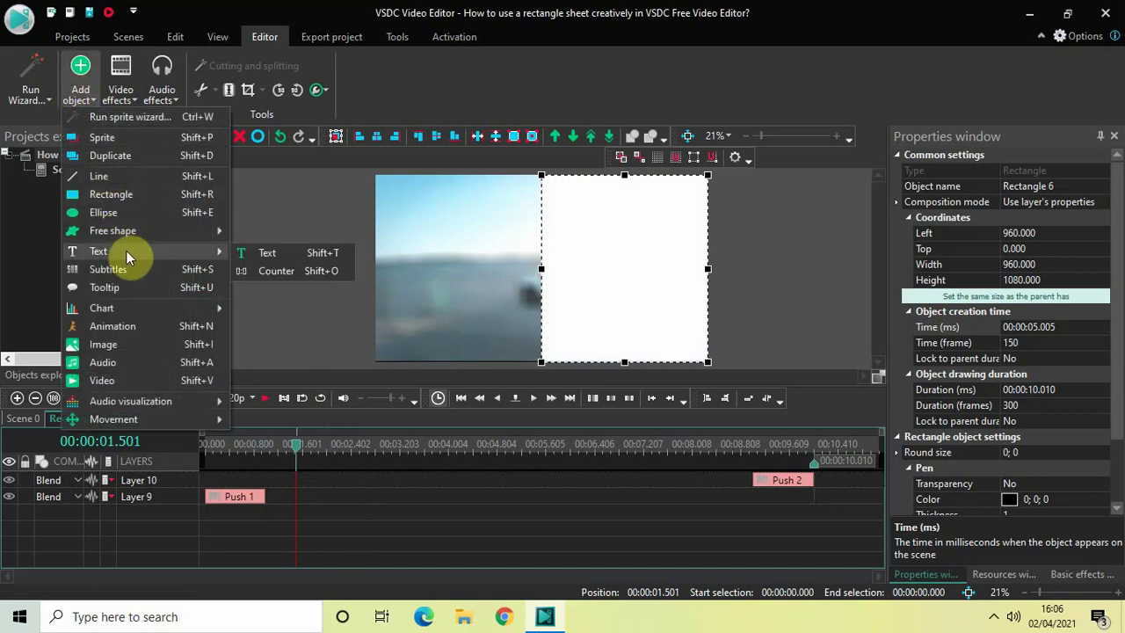
pyautogui.click(302, 252)
pyautogui.moveTo(621, 346); pyautogui.dragTo(678, 384)
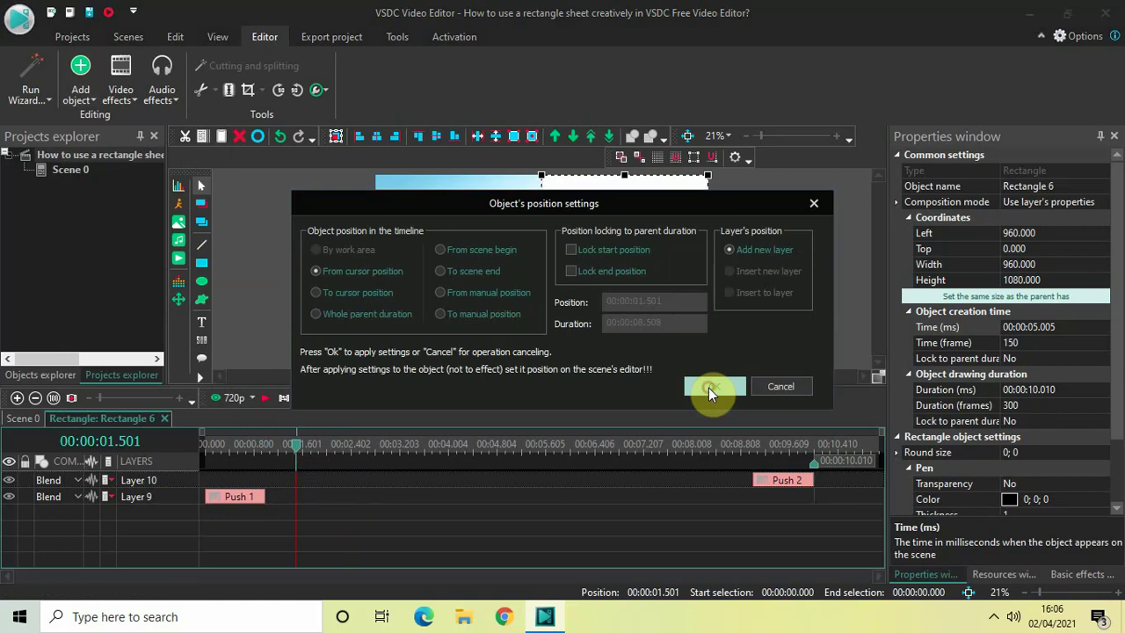
pyautogui.click(708, 388)
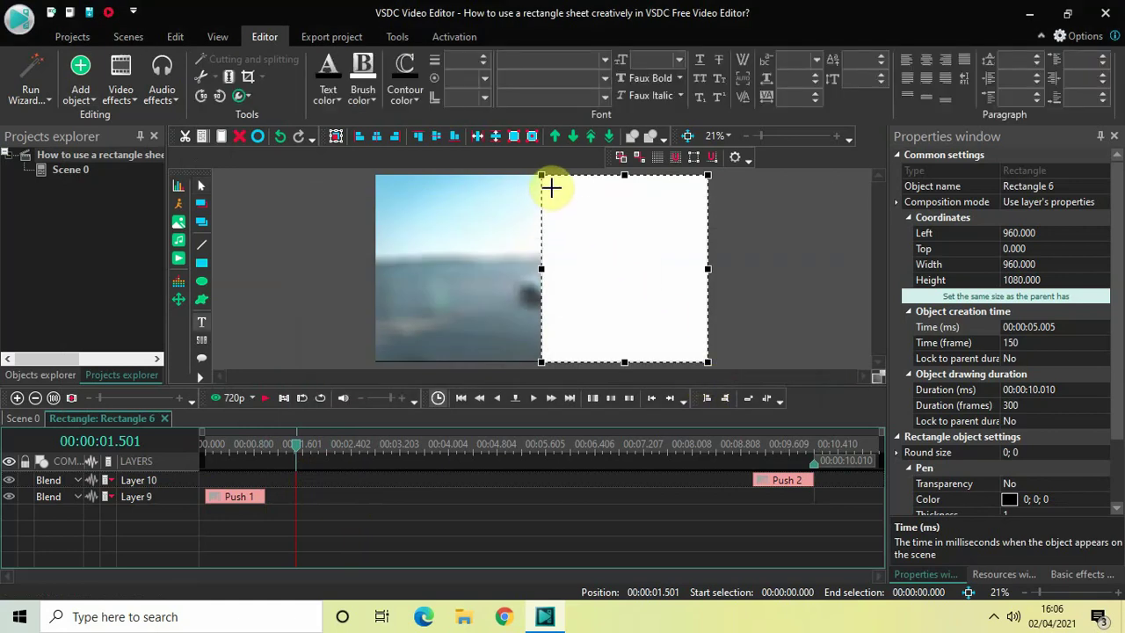
pyautogui.moveTo(550, 186); pyautogui.dragTo(696, 219)
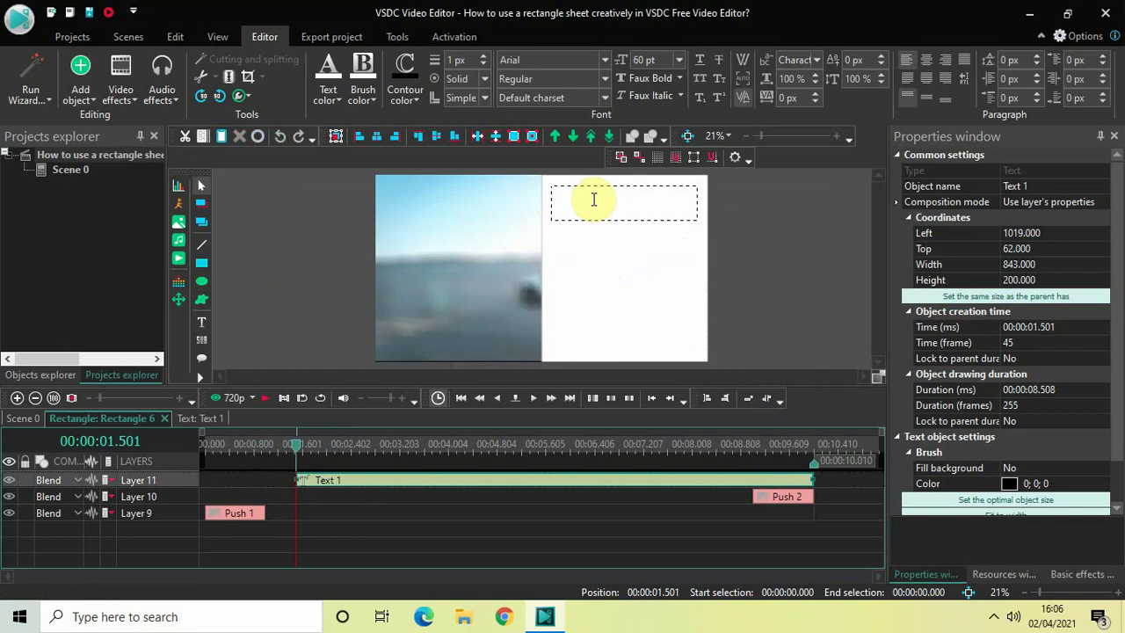
pyautogui.write('T Left')
# - Format the whole "1. Left" text in black Arial Black at 120 pt
pyautogui.hotkey('ctrl', 'a')
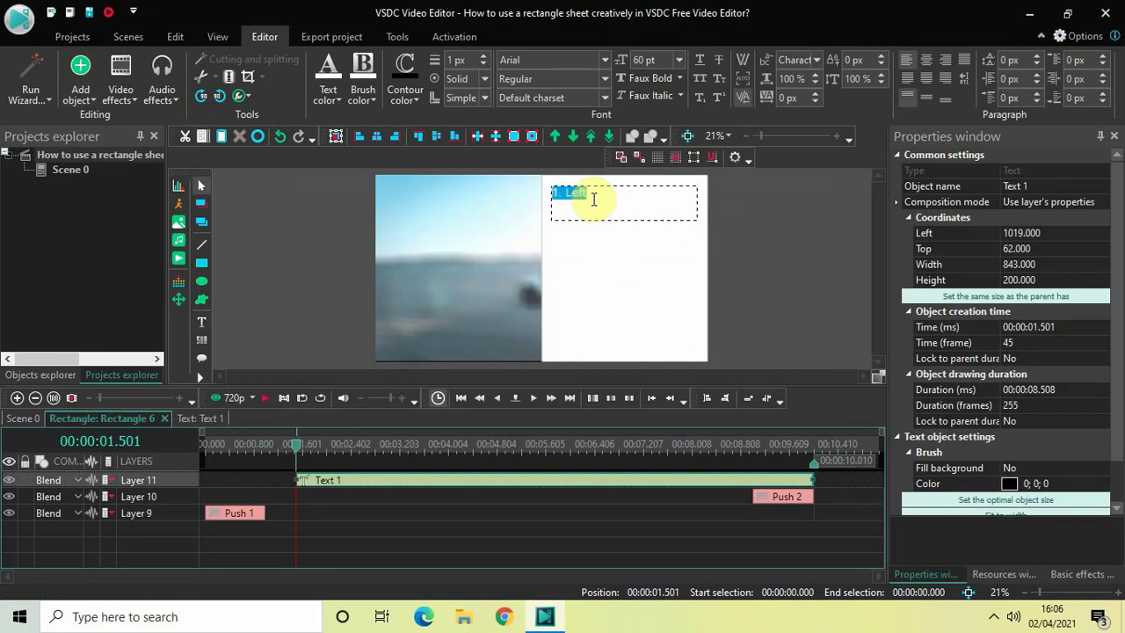
pyautogui.click(330, 103)
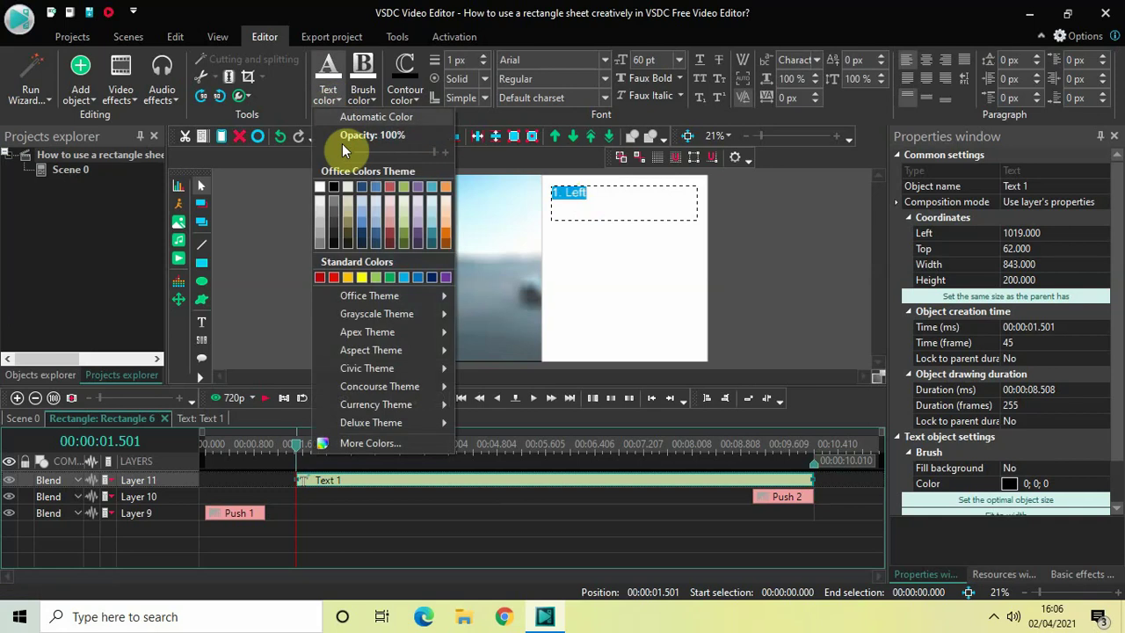
pyautogui.click(338, 183)
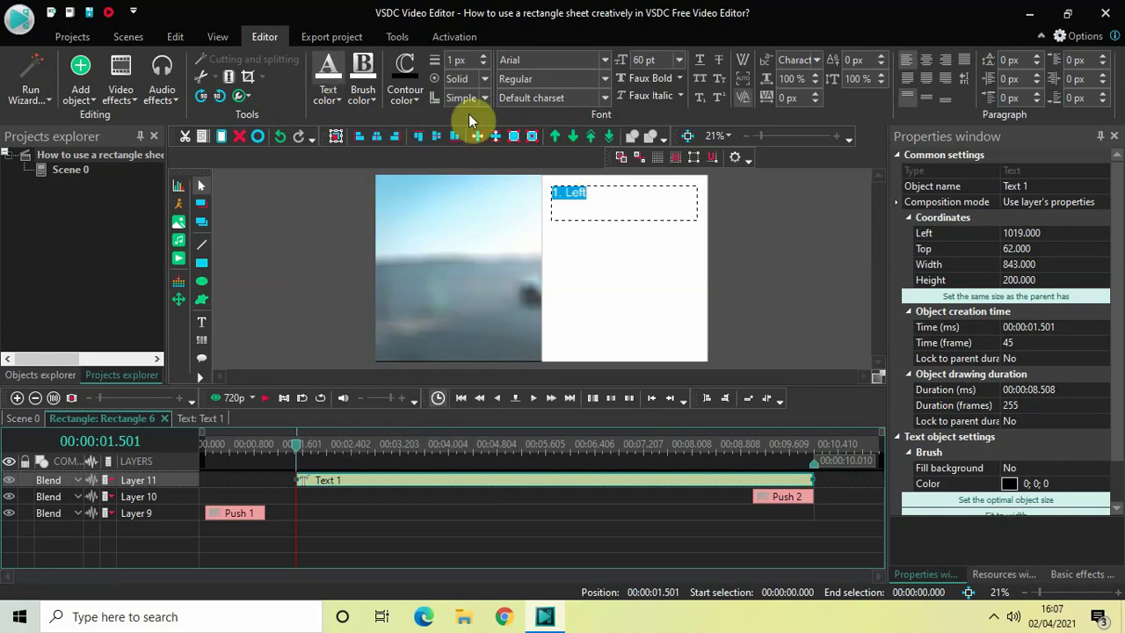
pyautogui.click(606, 59)
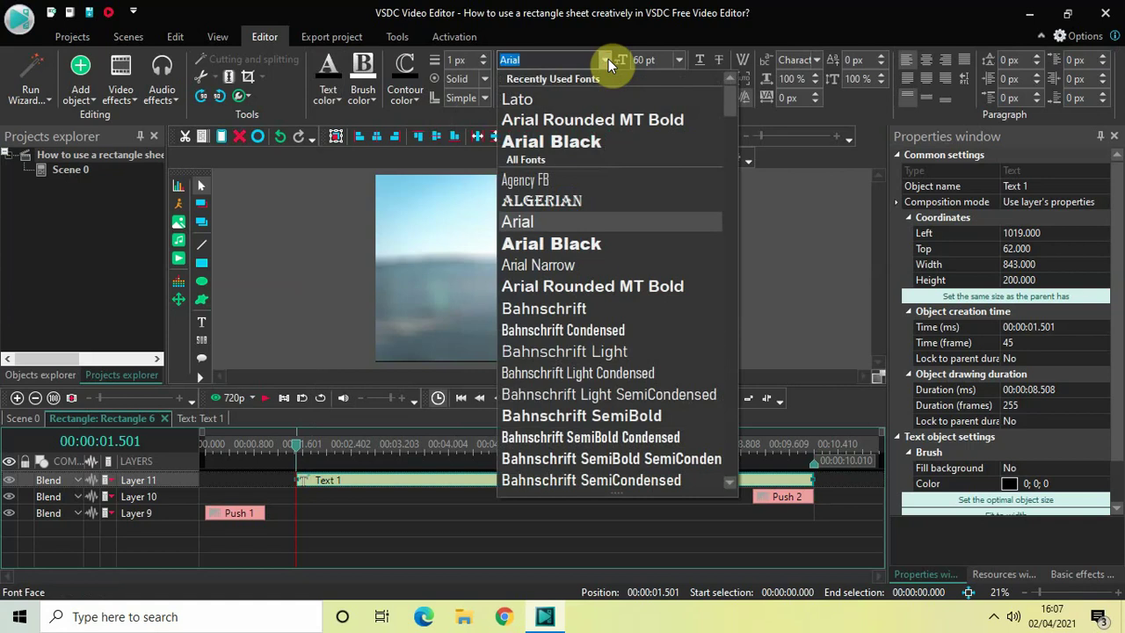
pyautogui.click(569, 147)
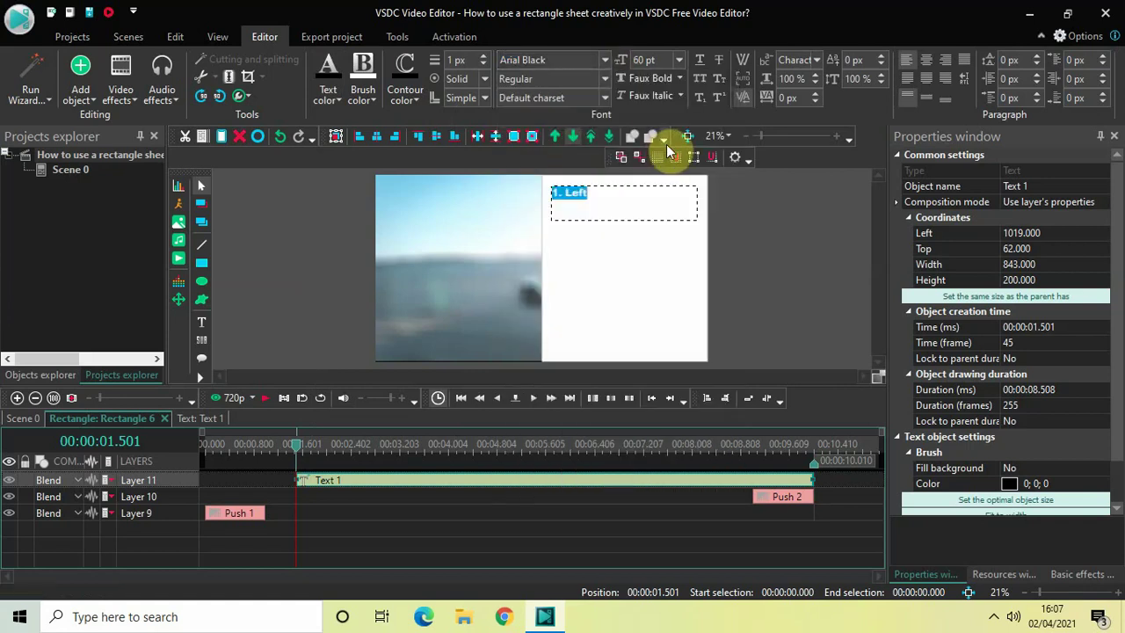
pyautogui.click(680, 59)
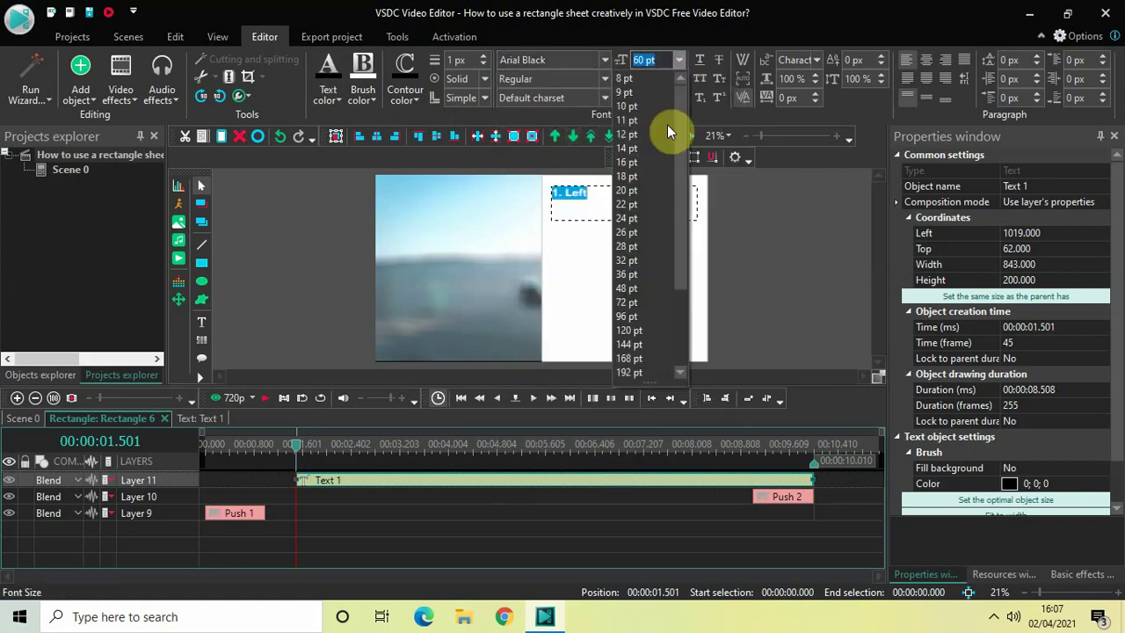
pyautogui.click(631, 303)
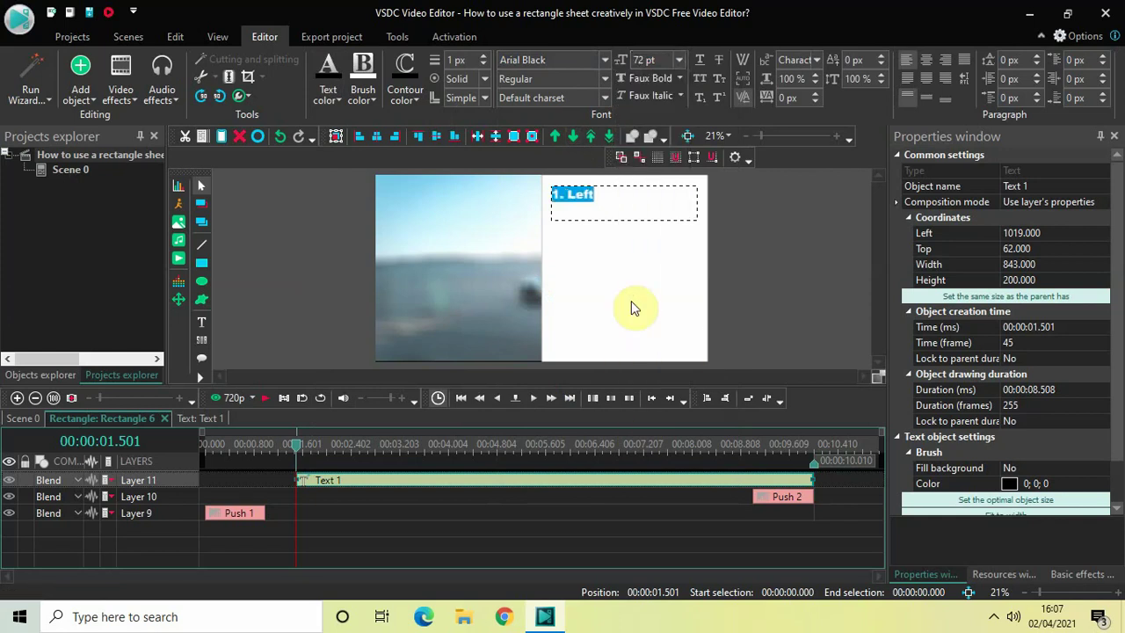
pyautogui.click(678, 59)
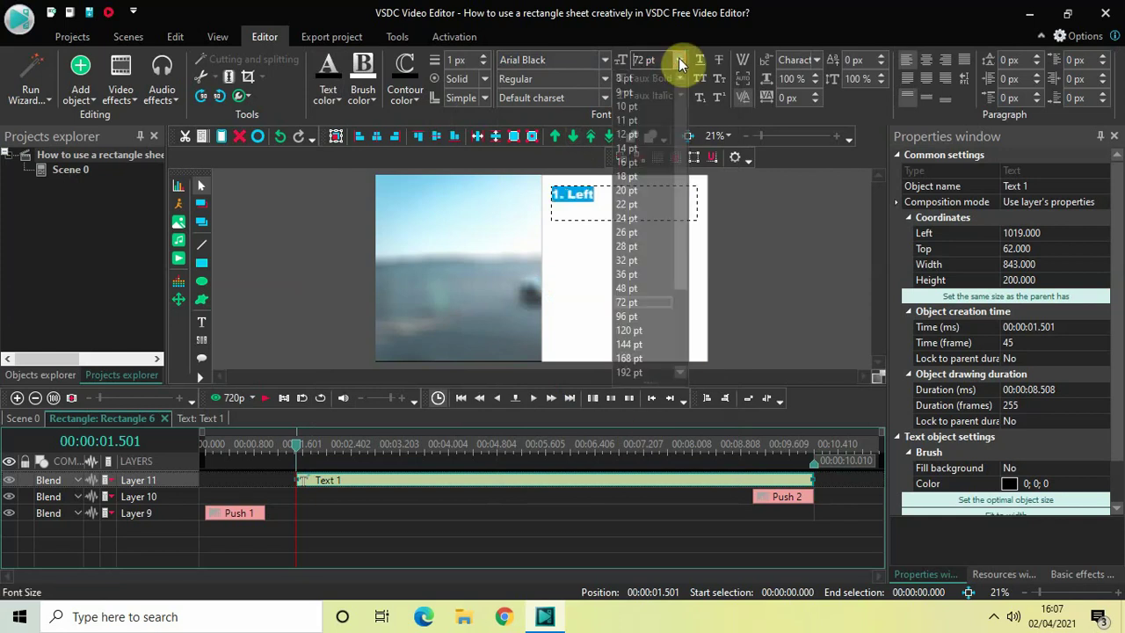
pyautogui.click(640, 331)
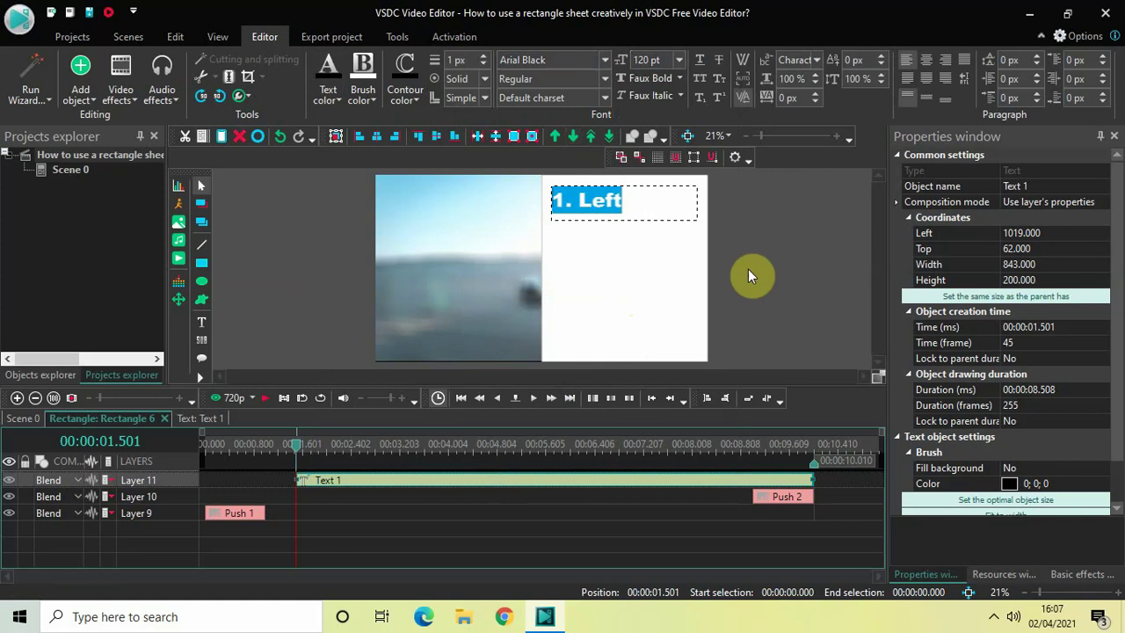
pyautogui.click(816, 248)
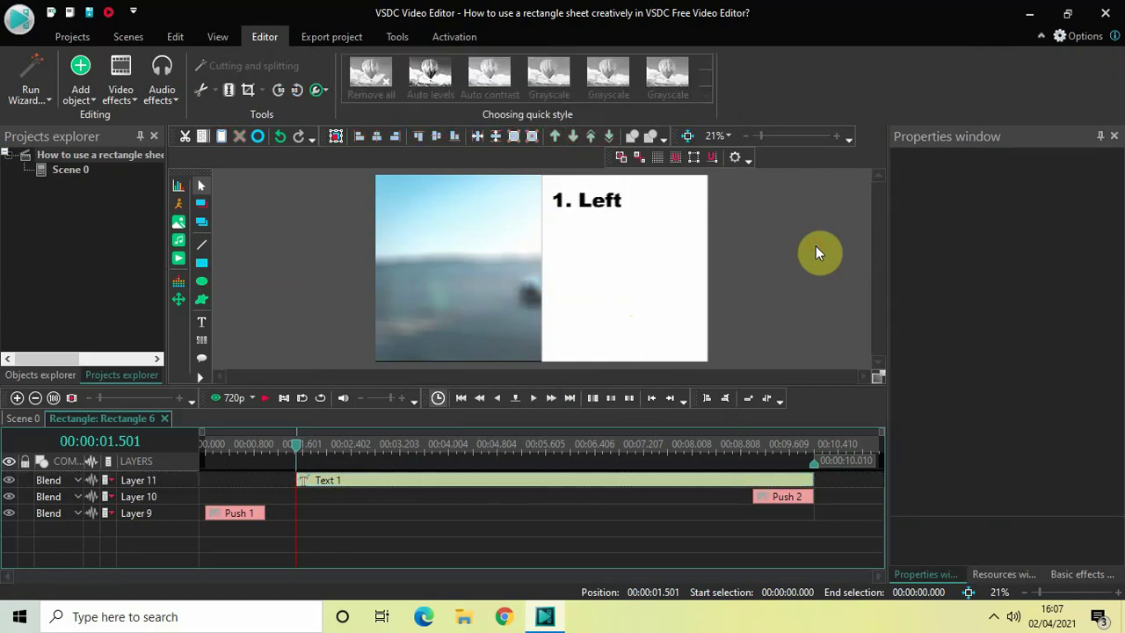
# - Change the heading's wording to all capitals, "1. LEFT"
pyautogui.click(650, 203)
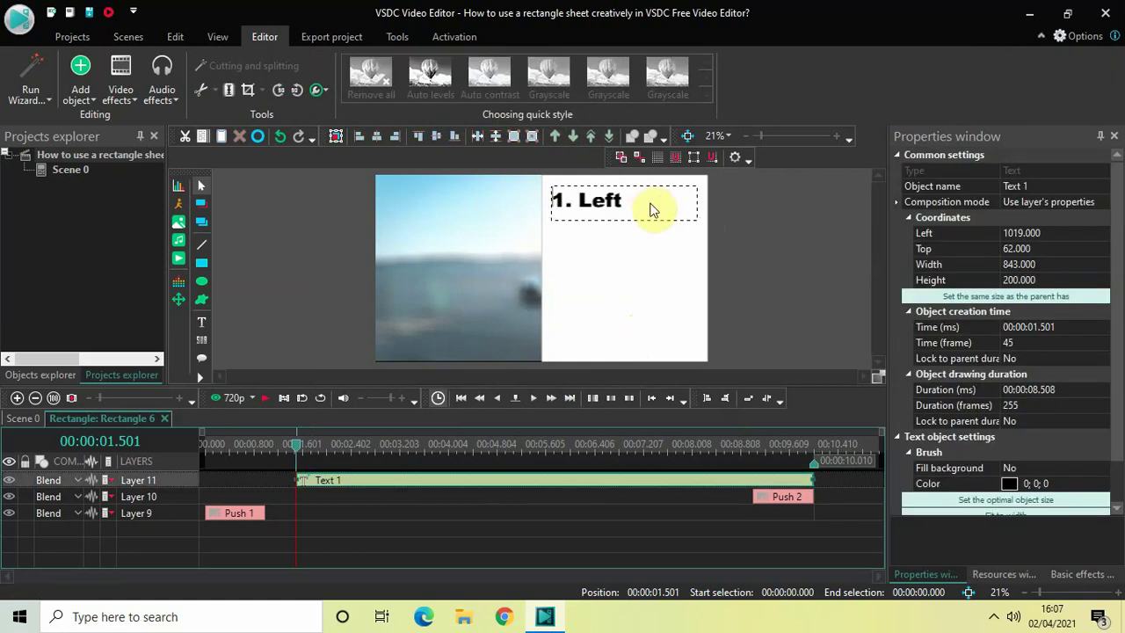
pyautogui.click(650, 203)
pyautogui.press('BackSpace')
pyautogui.press('BackSpace')
pyautogui.press('BackSpace')
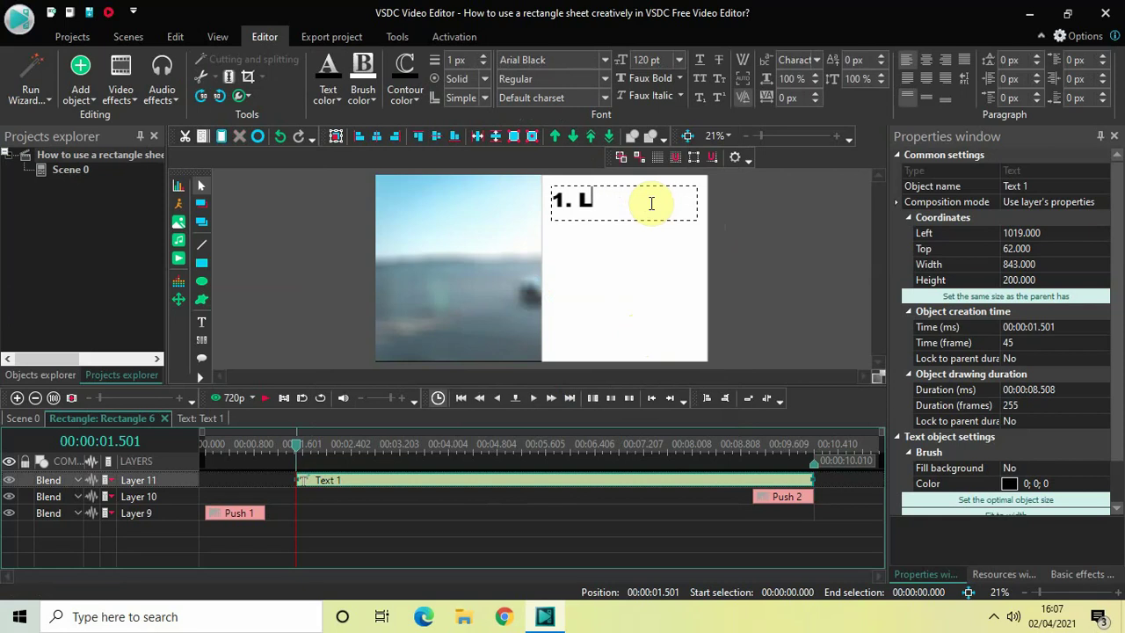
pyautogui.press('capslock')
pyautogui.write('EFT')
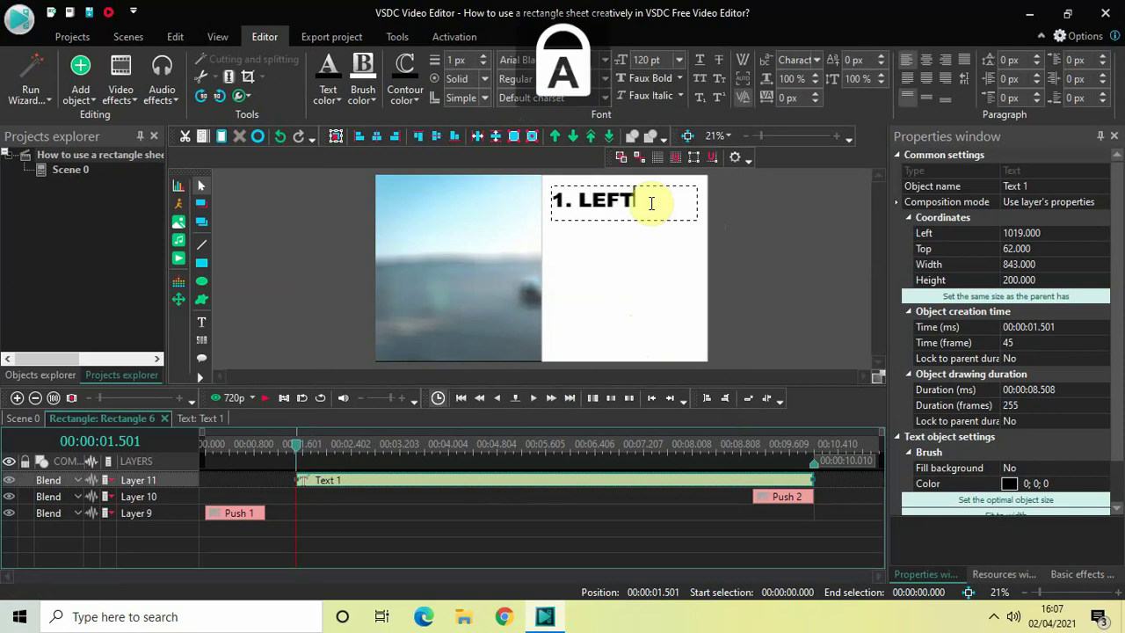
pyautogui.press('capslock')
pyautogui.click(826, 222)
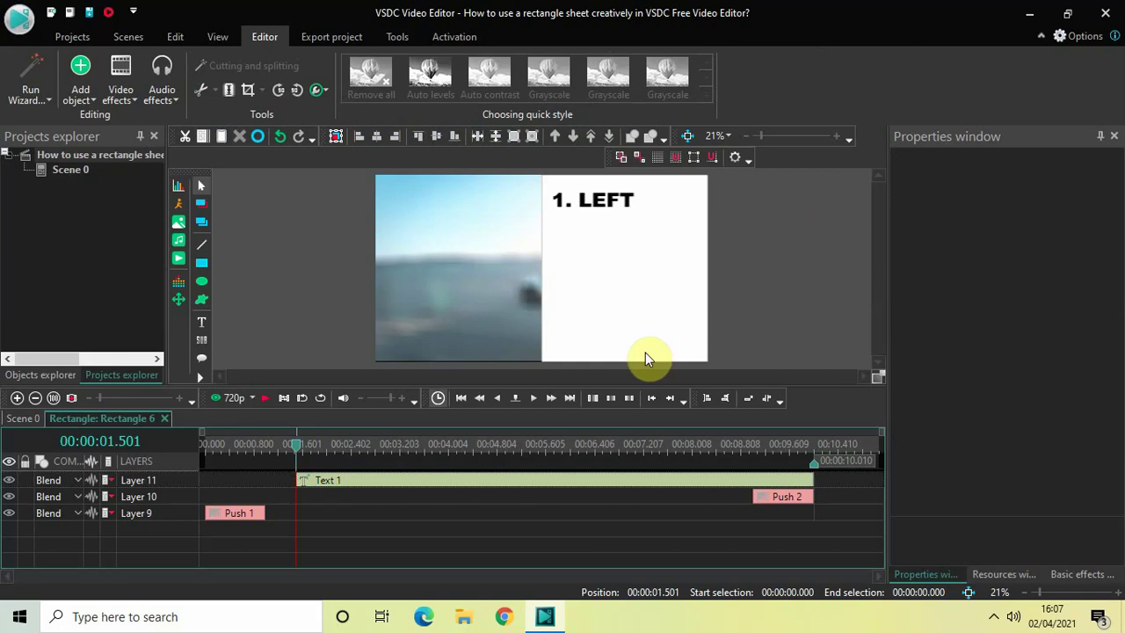
# - Move the Text 1 clip down to Layer 9 and the Push 1 transition up to Layer 10 beside Push 2
pyautogui.click(512, 481)
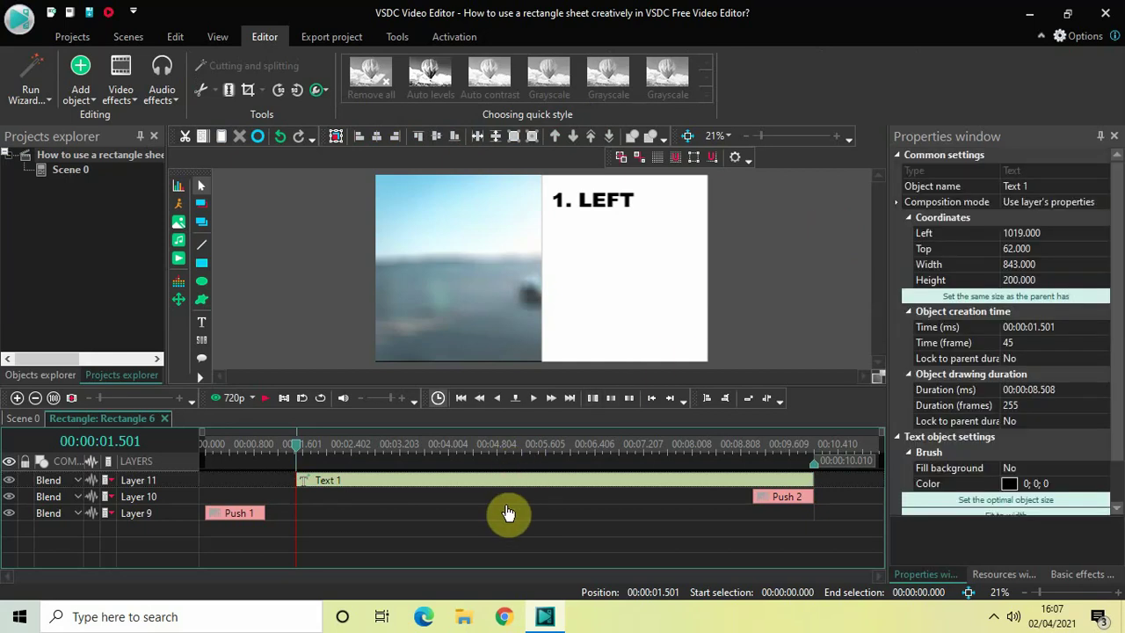
pyautogui.moveTo(508, 513); pyautogui.dragTo(502, 542)
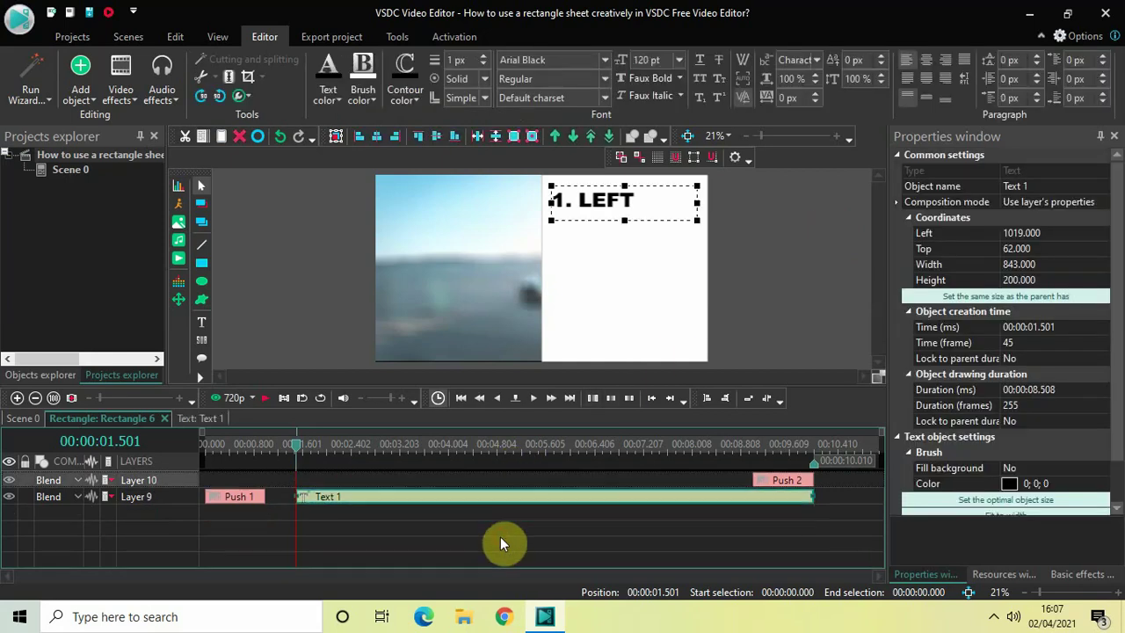
pyautogui.moveTo(215, 496); pyautogui.dragTo(215, 480)
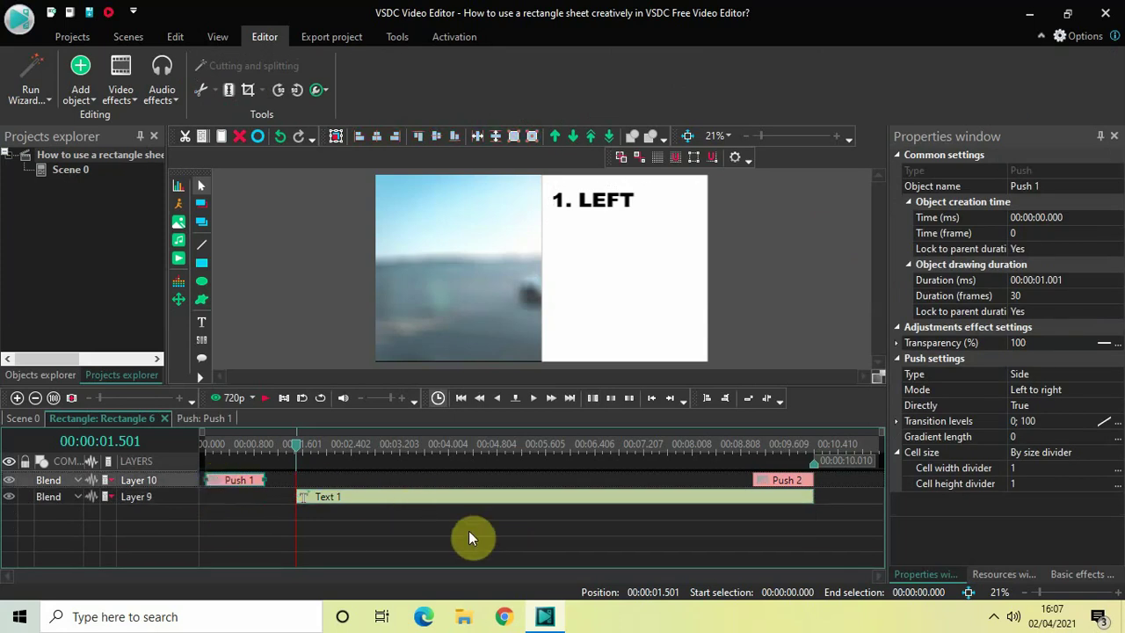
# - Move the "1. LEFT" text slightly lower on the white rectangle, to about 1024 px left and 148 px top
pyautogui.click(607, 201)
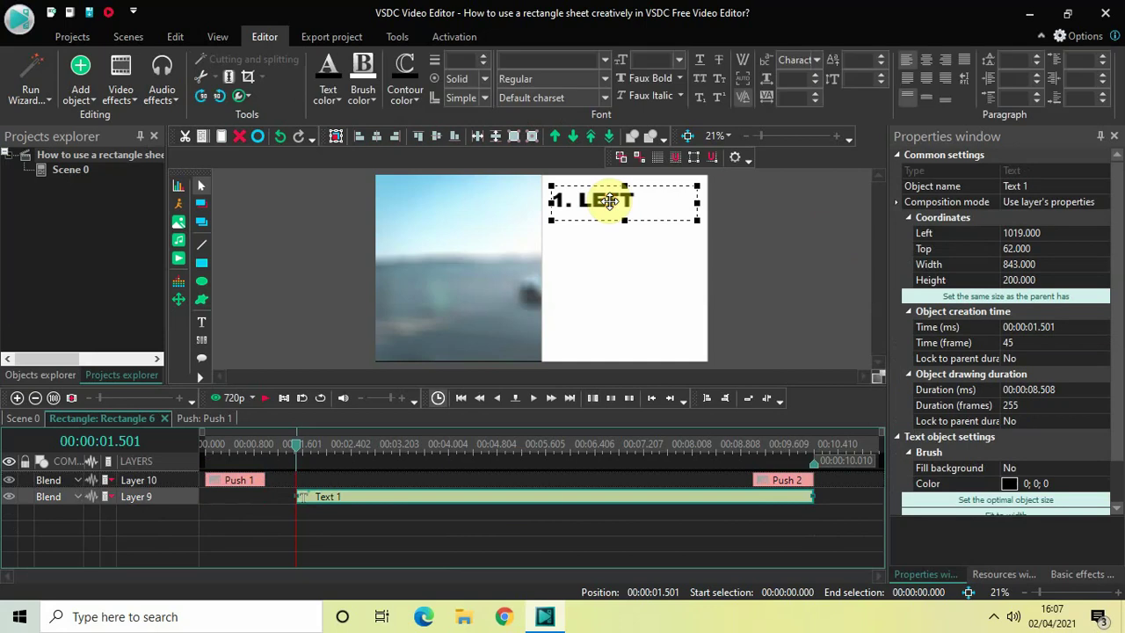
pyautogui.moveTo(610, 200); pyautogui.dragTo(611, 215)
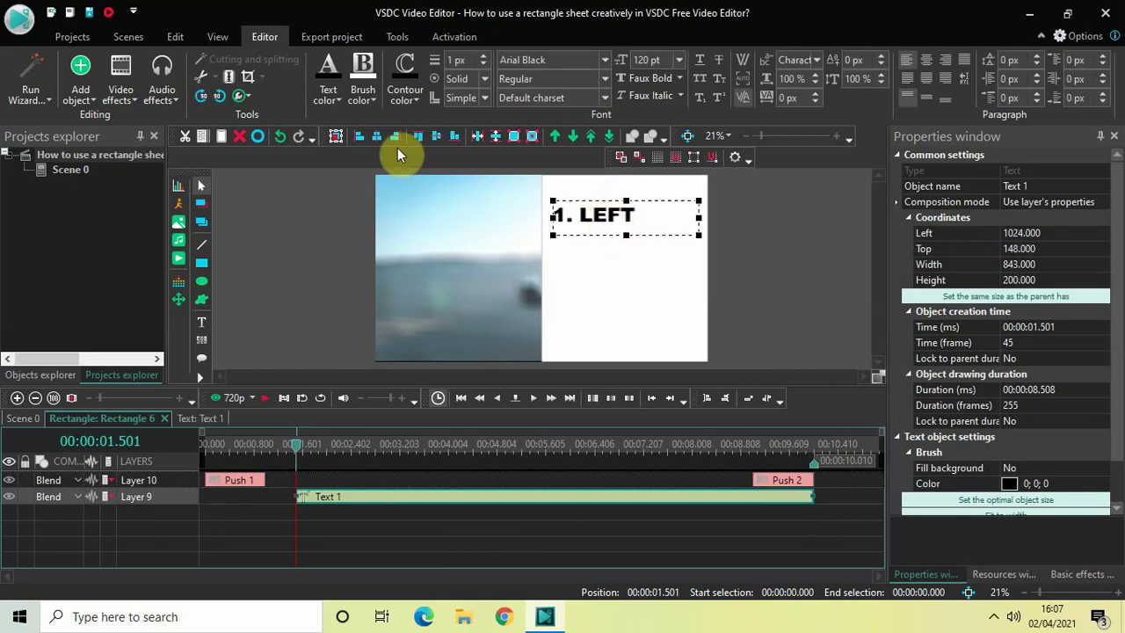
pyautogui.click(776, 227)
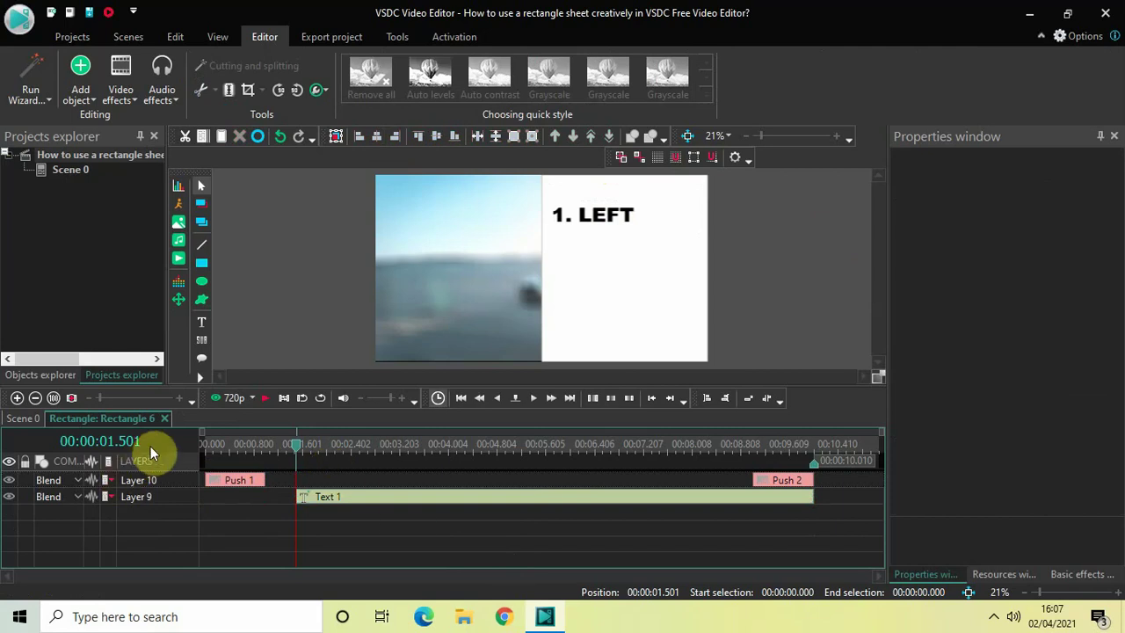
# - Add a second text object starting at 00:00:03.003, about 838 by 191 px, directly below "1. LEFT"
pyautogui.press('Home')
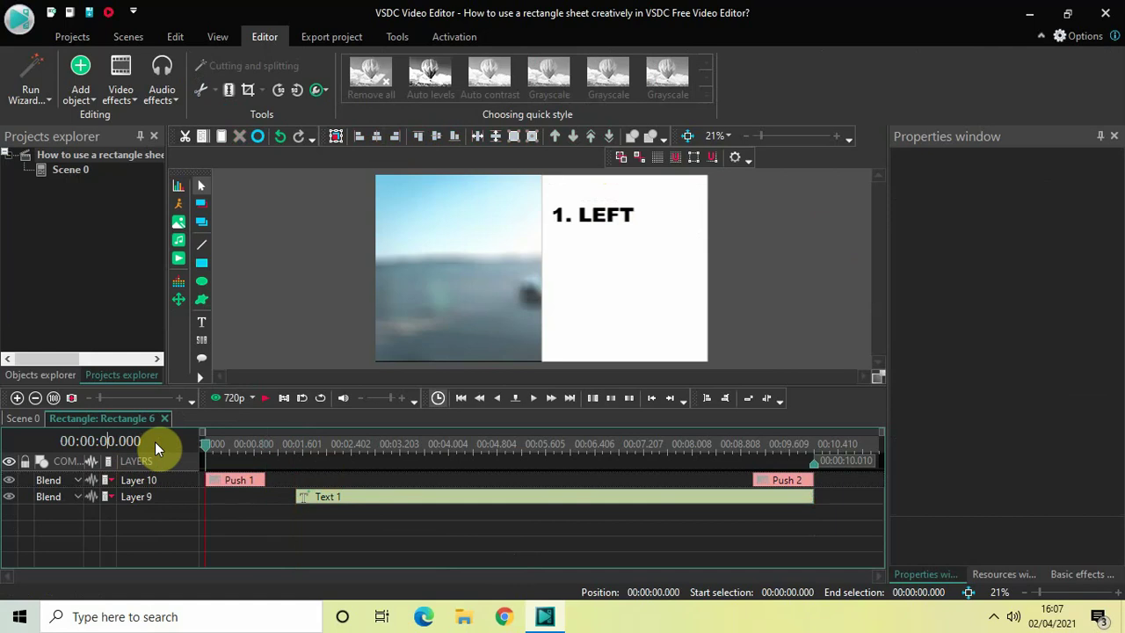
pyautogui.write('3')
pyautogui.press('Return')
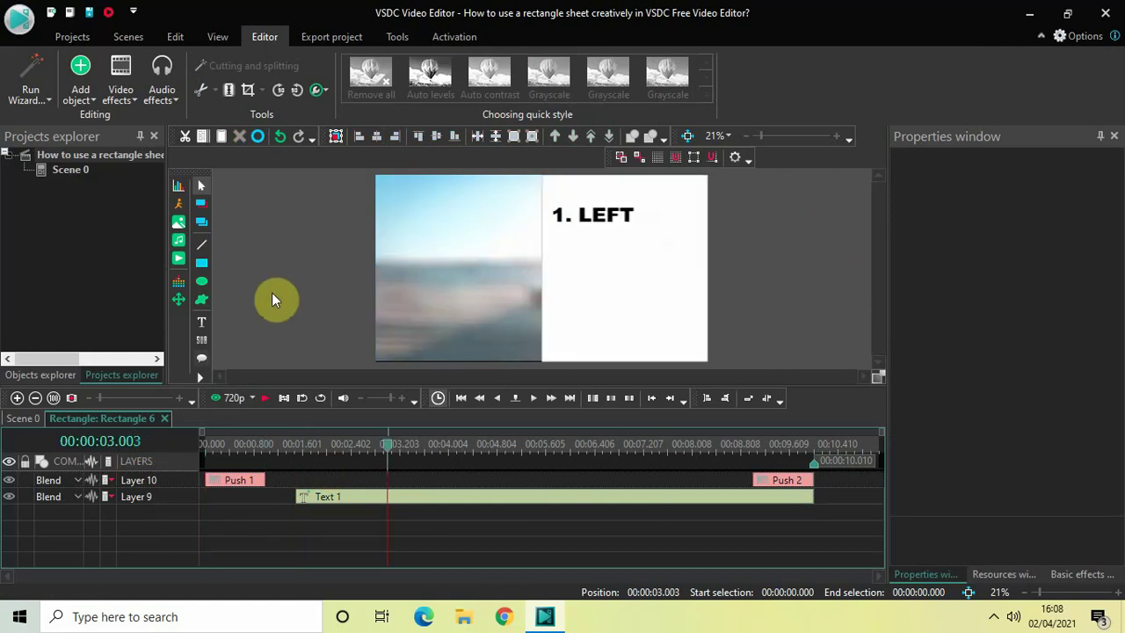
pyautogui.click(81, 77)
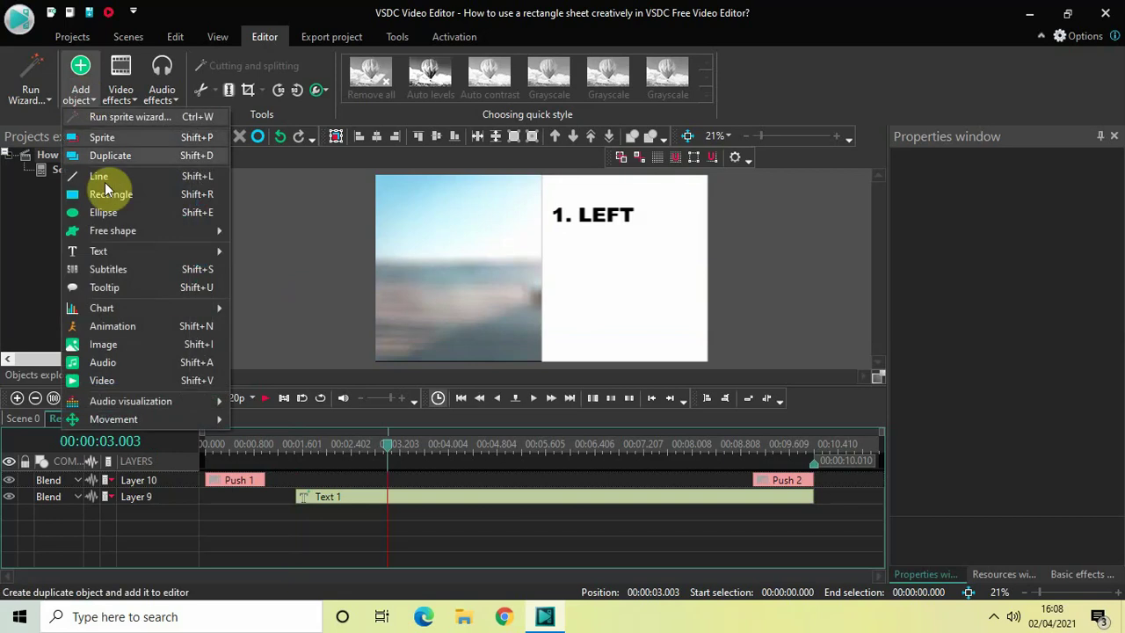
pyautogui.moveTo(126, 250)
pyautogui.click(273, 251)
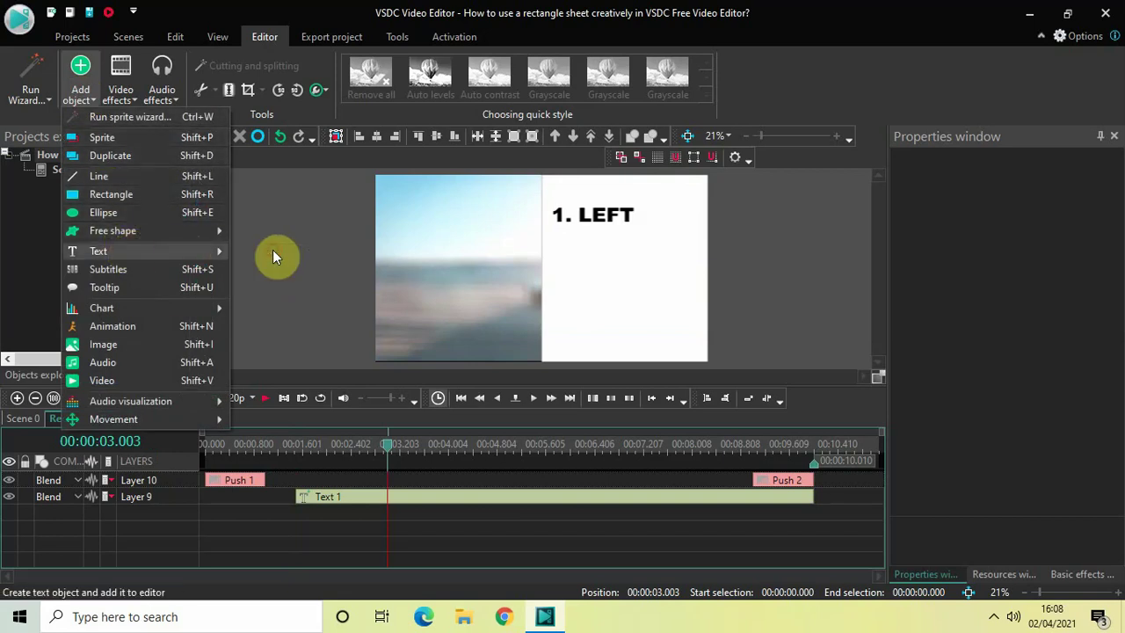
pyautogui.click(713, 388)
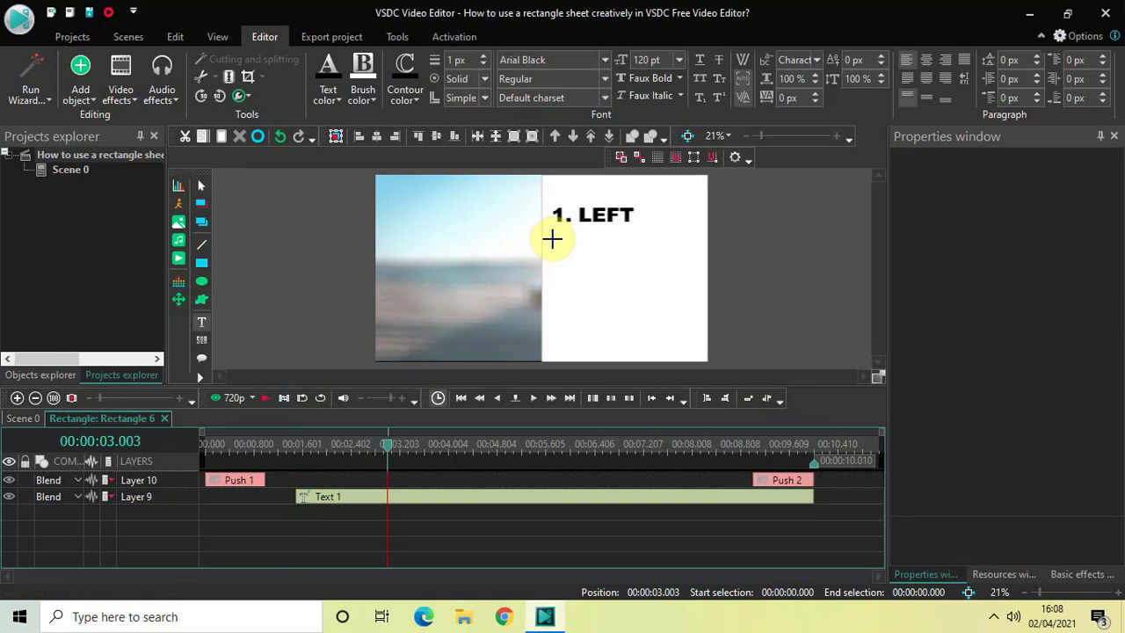
pyautogui.moveTo(553, 238); pyautogui.dragTo(698, 271)
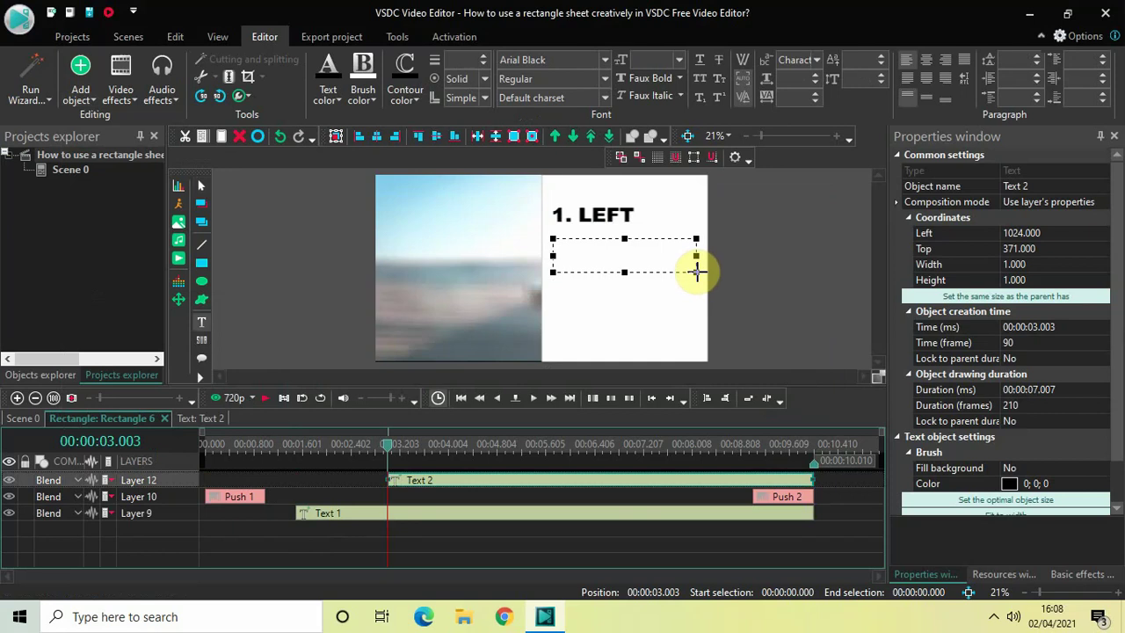
# - Enter "2. RIGHT" in the new text box and finish editing it
pyautogui.doubleClick(696, 271)
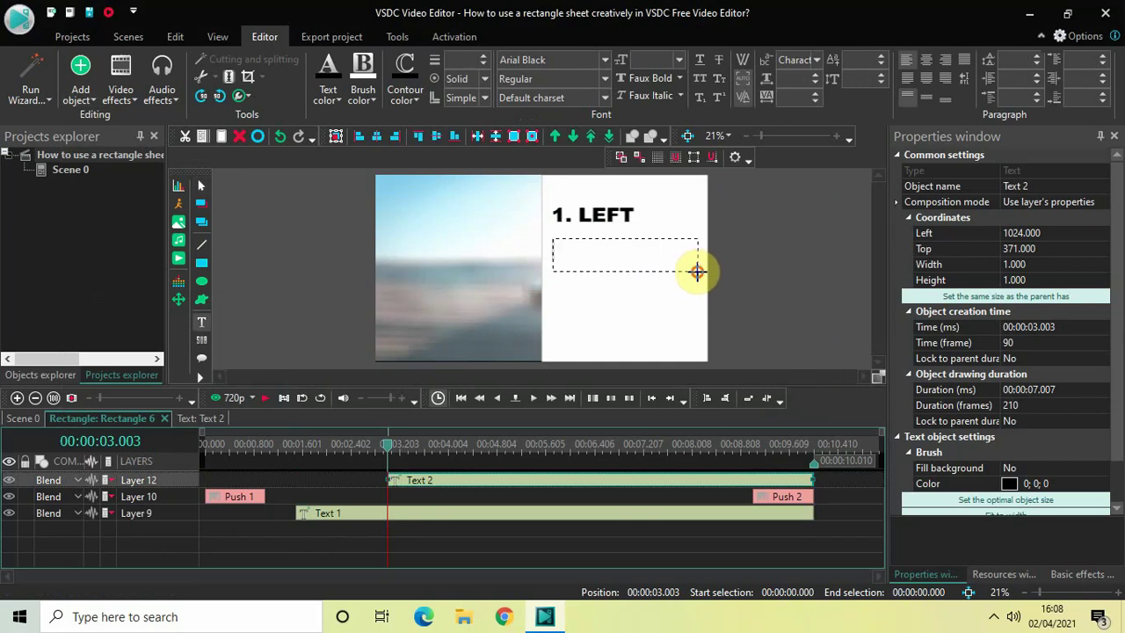
pyautogui.click(618, 259)
pyautogui.write('2.')
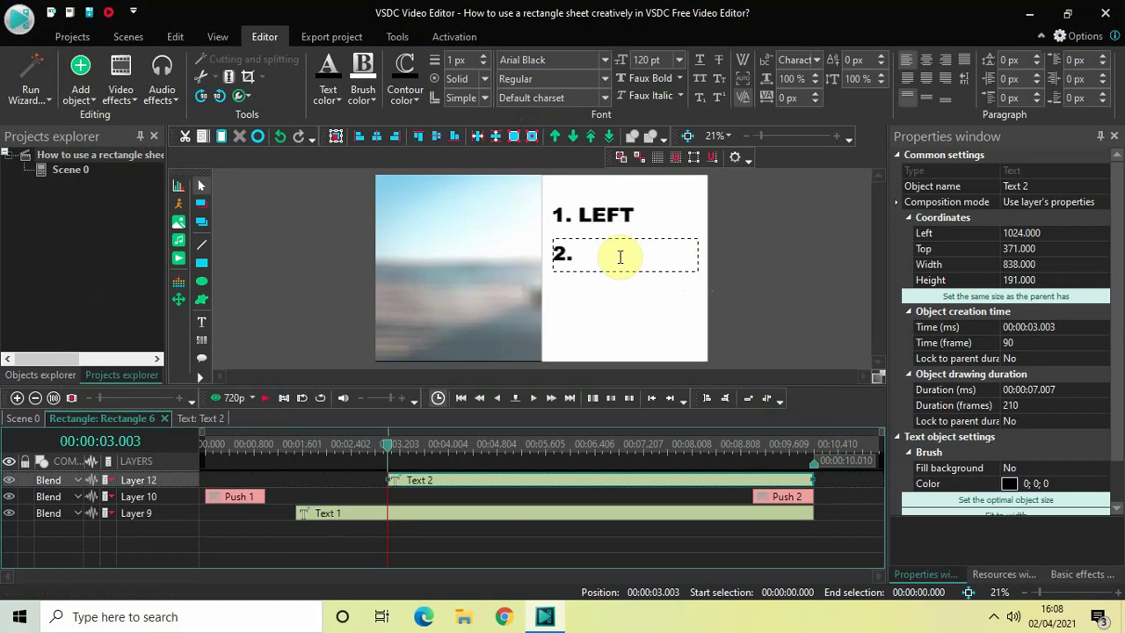
pyautogui.write(' RIGHT')
pyautogui.click(794, 267)
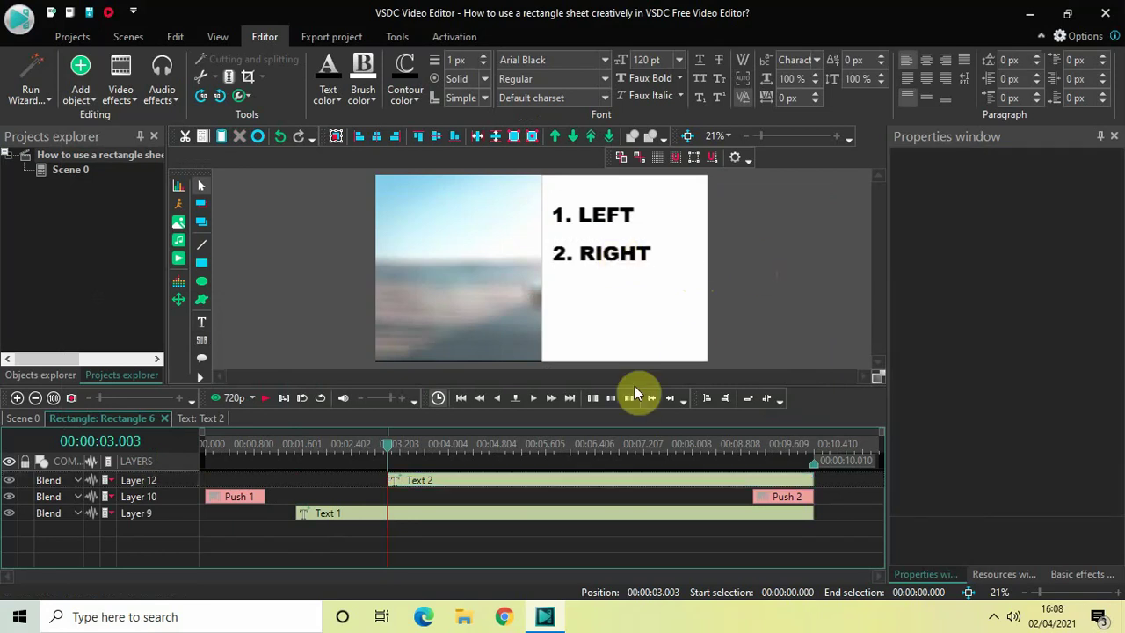
# - Move the Text 2 clip to a new layer below Text 1, keeping its start at 00:00:03.003
pyautogui.click(544, 482)
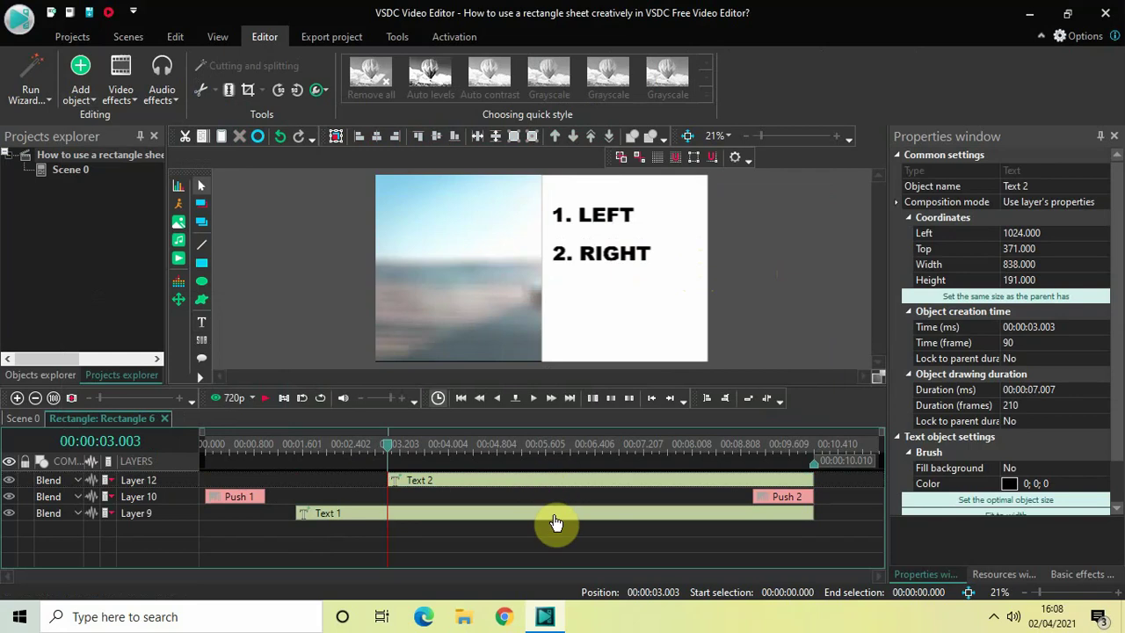
pyautogui.moveTo(539, 536); pyautogui.dragTo(394, 526)
pyautogui.click(416, 483)
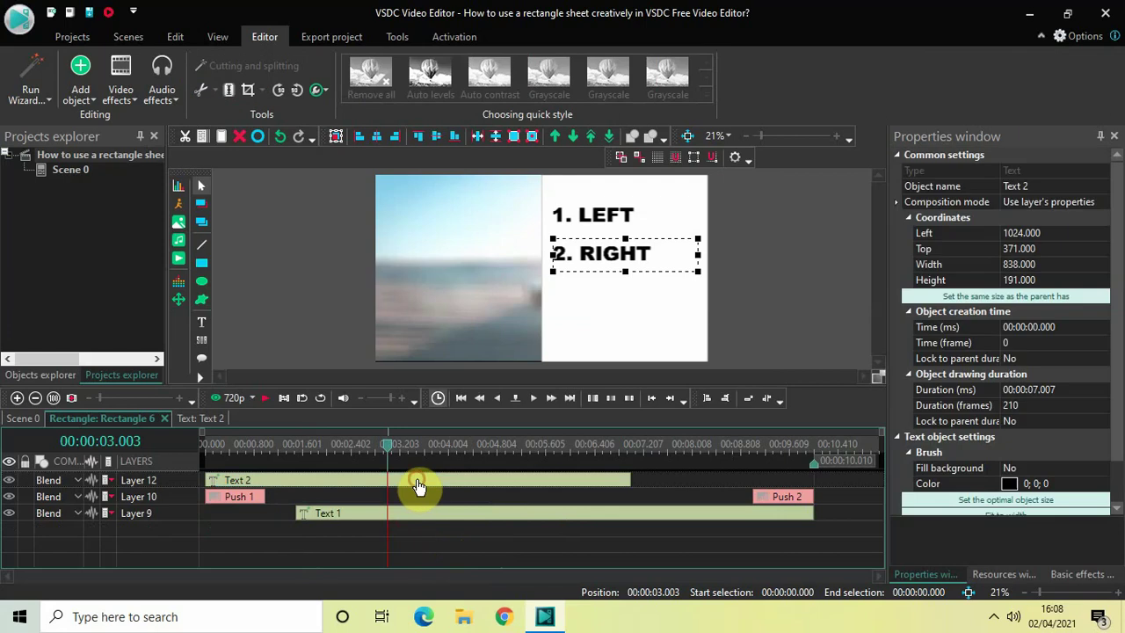
pyautogui.moveTo(456, 562); pyautogui.dragTo(389, 557)
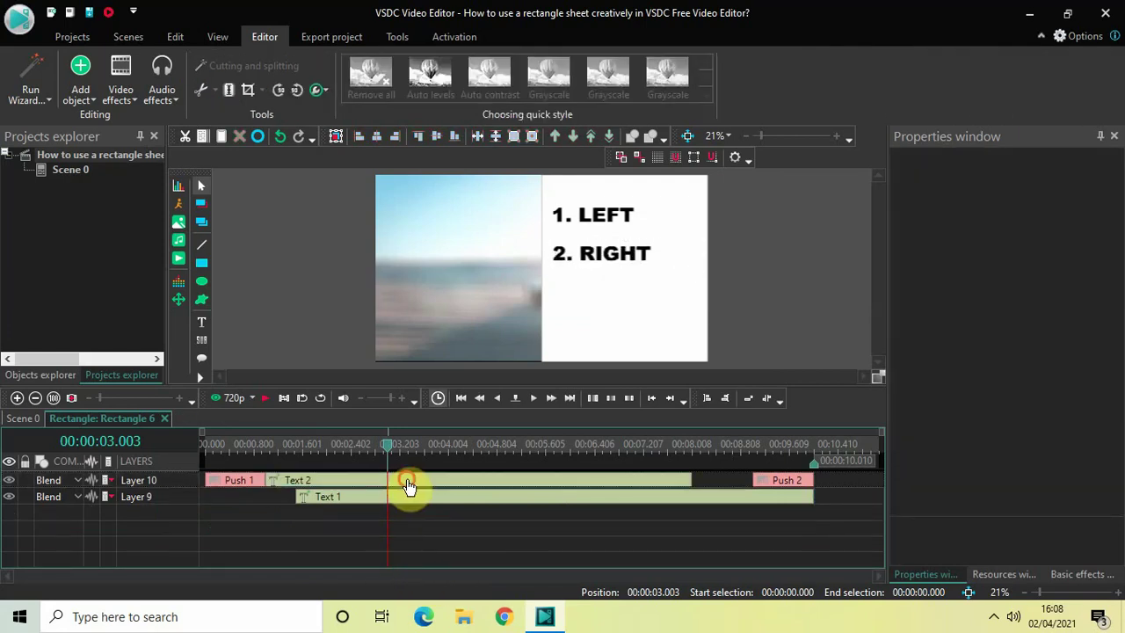
pyautogui.moveTo(409, 489); pyautogui.dragTo(384, 596)
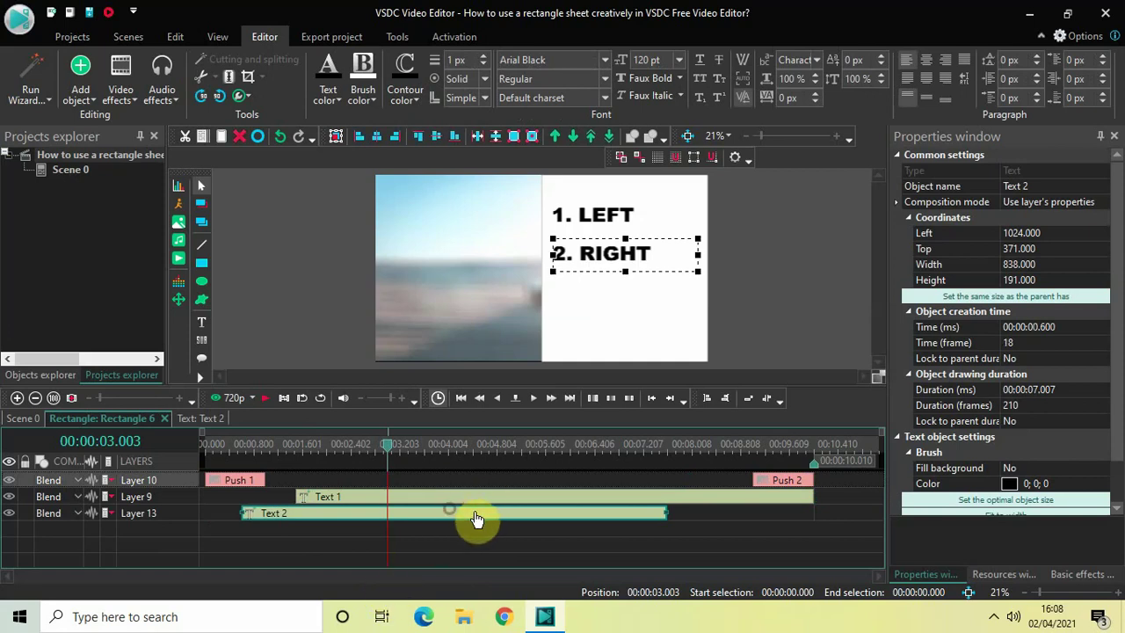
pyautogui.moveTo(477, 519); pyautogui.dragTo(595, 515)
pyautogui.click(633, 534)
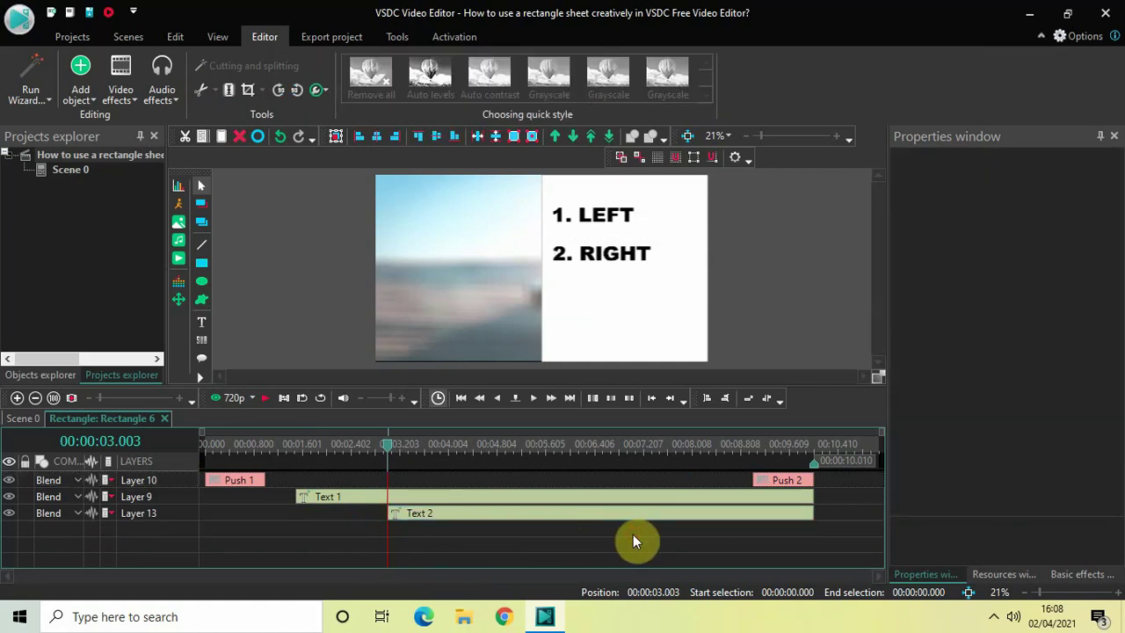
# - Match the Text 2 object's width to Text 1 by setting it to 843 px
pyautogui.click(495, 498)
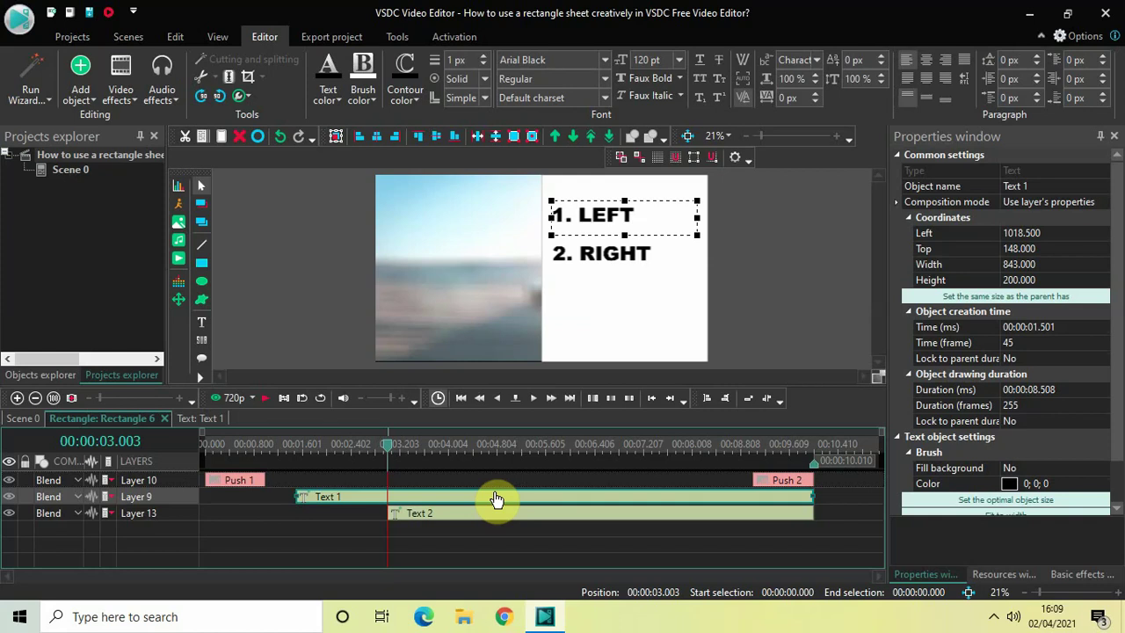
pyautogui.click(536, 520)
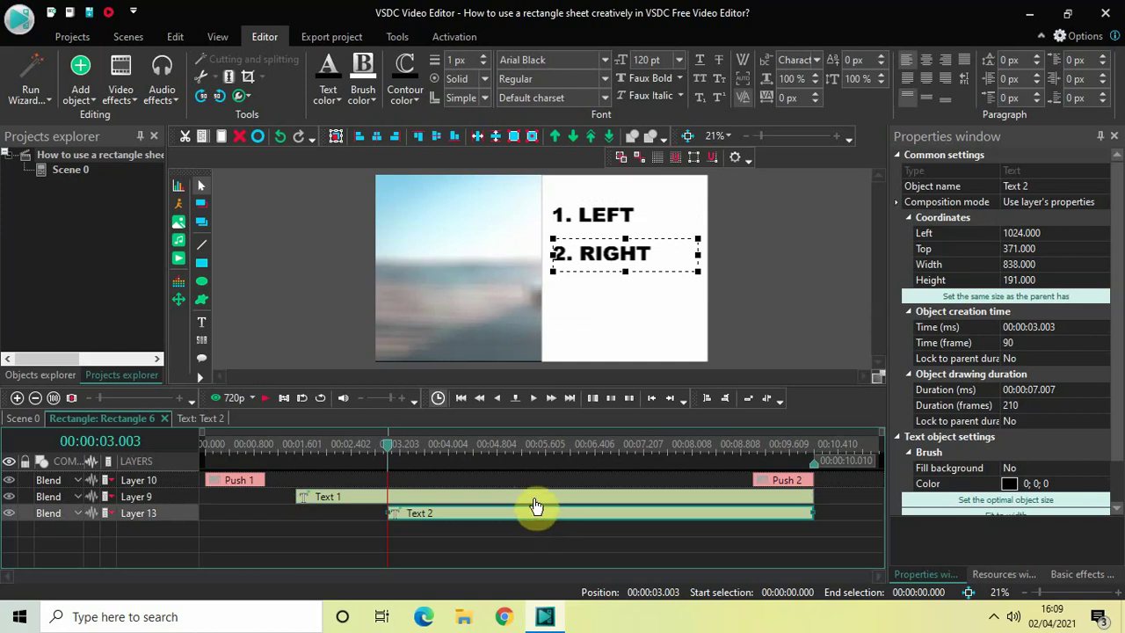
pyautogui.click(535, 505)
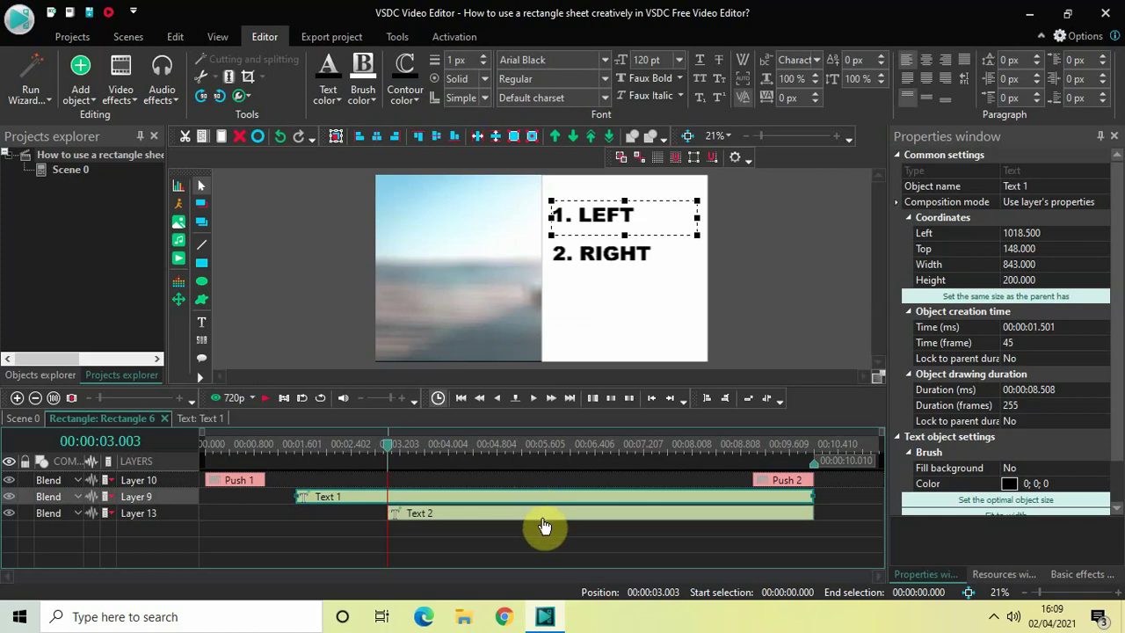
pyautogui.click(538, 517)
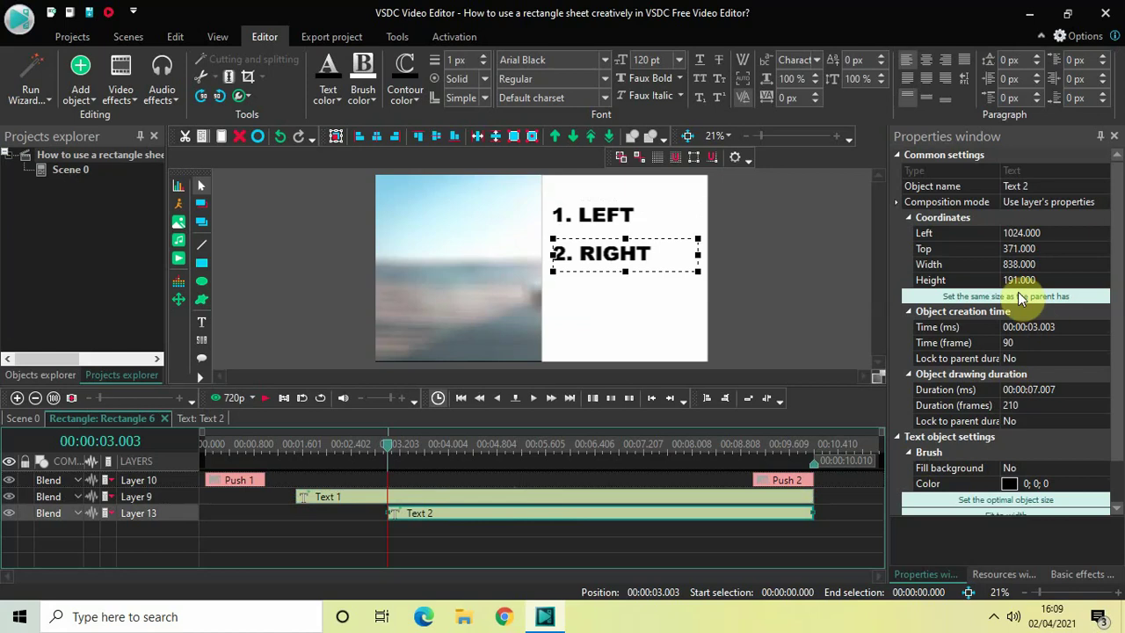
pyautogui.click(1023, 263)
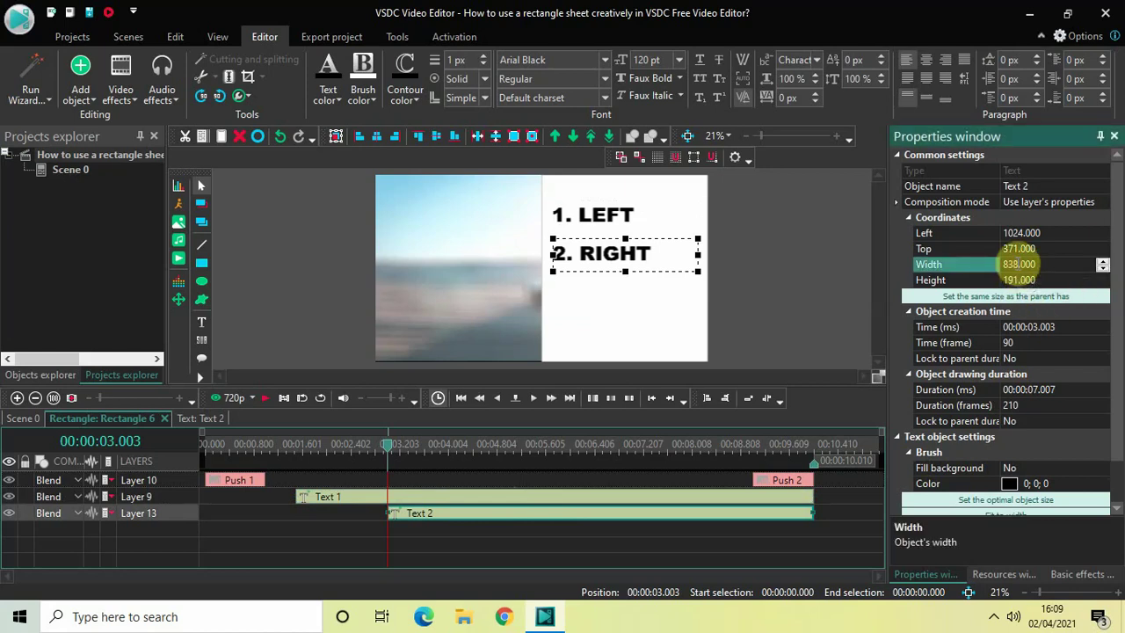
pyautogui.press('BackSpace')
pyautogui.press('BackSpace')
pyautogui.write('43')
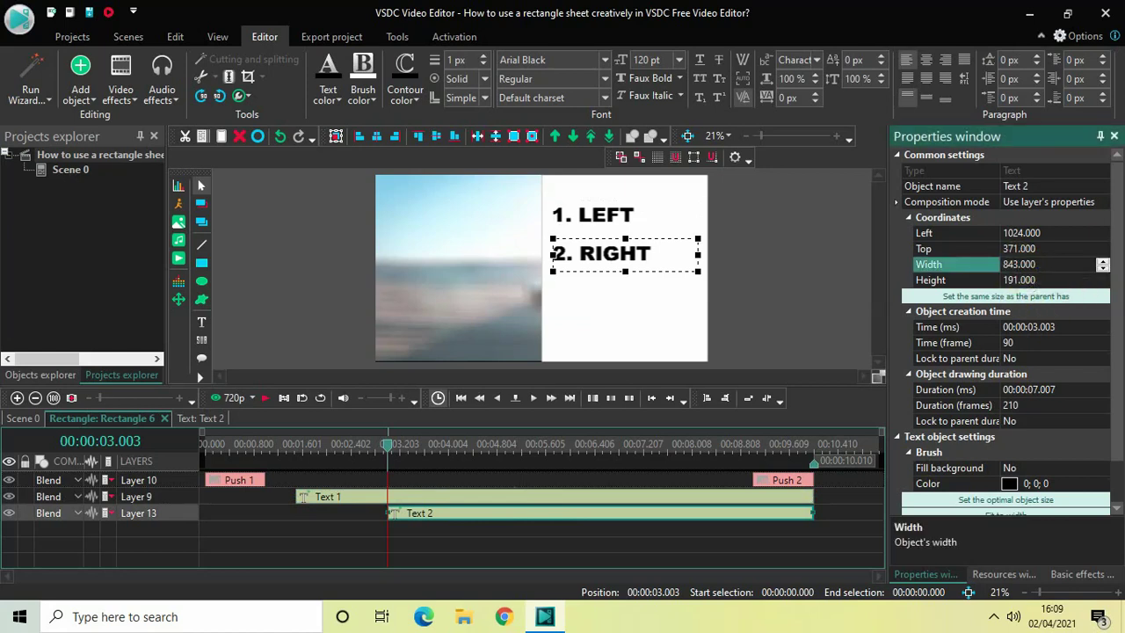
# - Set the Text 2 object's height to 200 px to match Text 1
pyautogui.click(1017, 280)
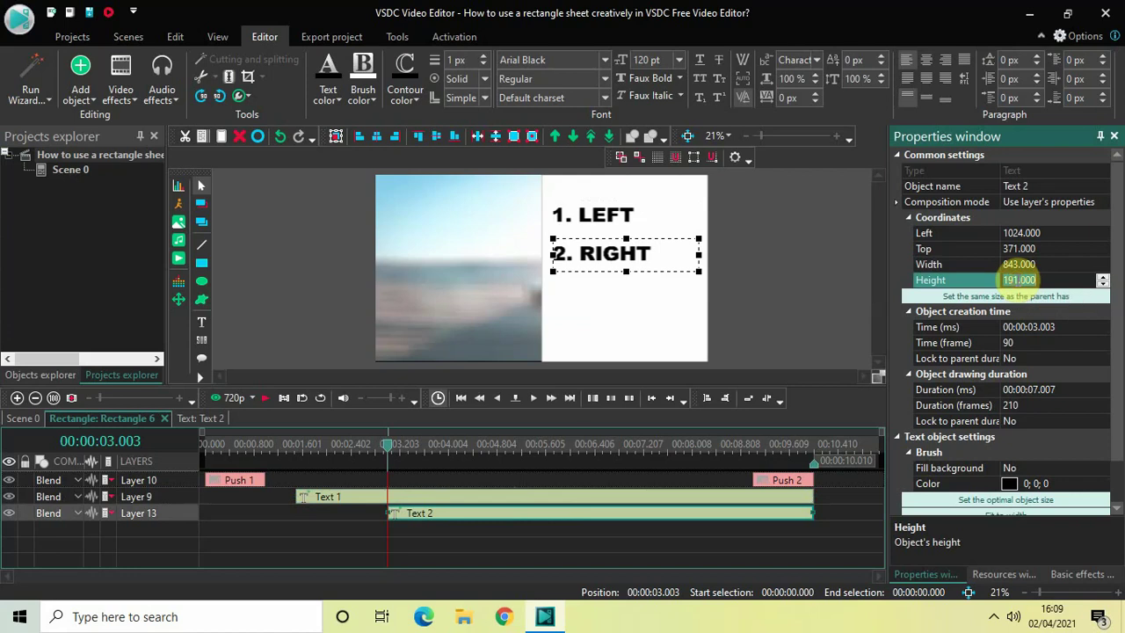
pyautogui.press('BackSpace')
pyautogui.press('BackSpace')
pyautogui.press('BackSpace')
pyautogui.write('200')
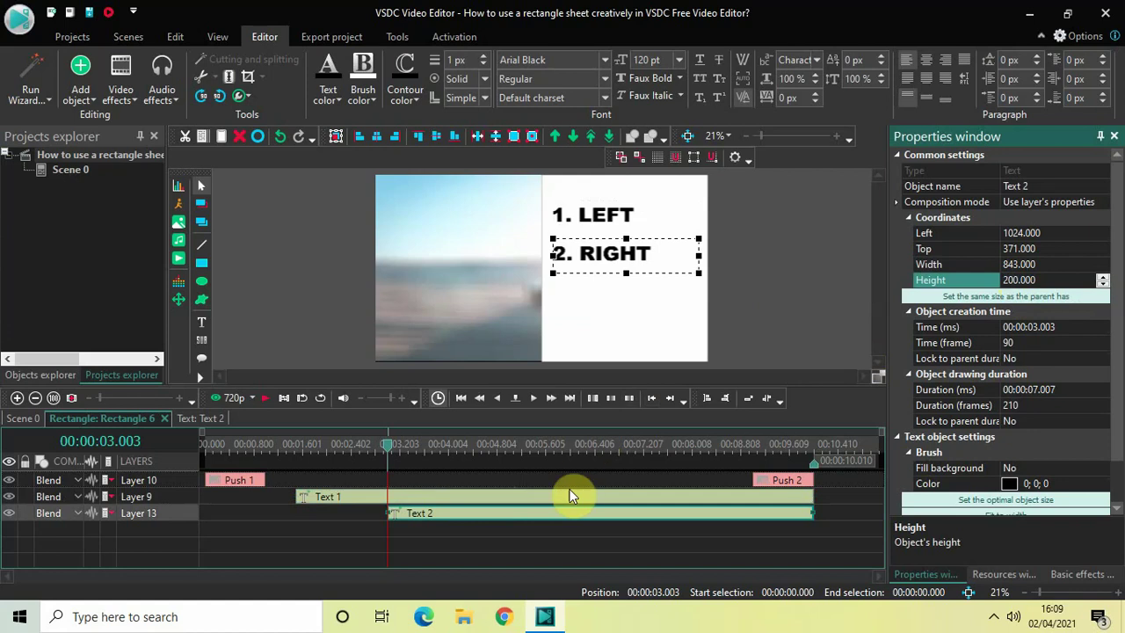
pyautogui.click(779, 319)
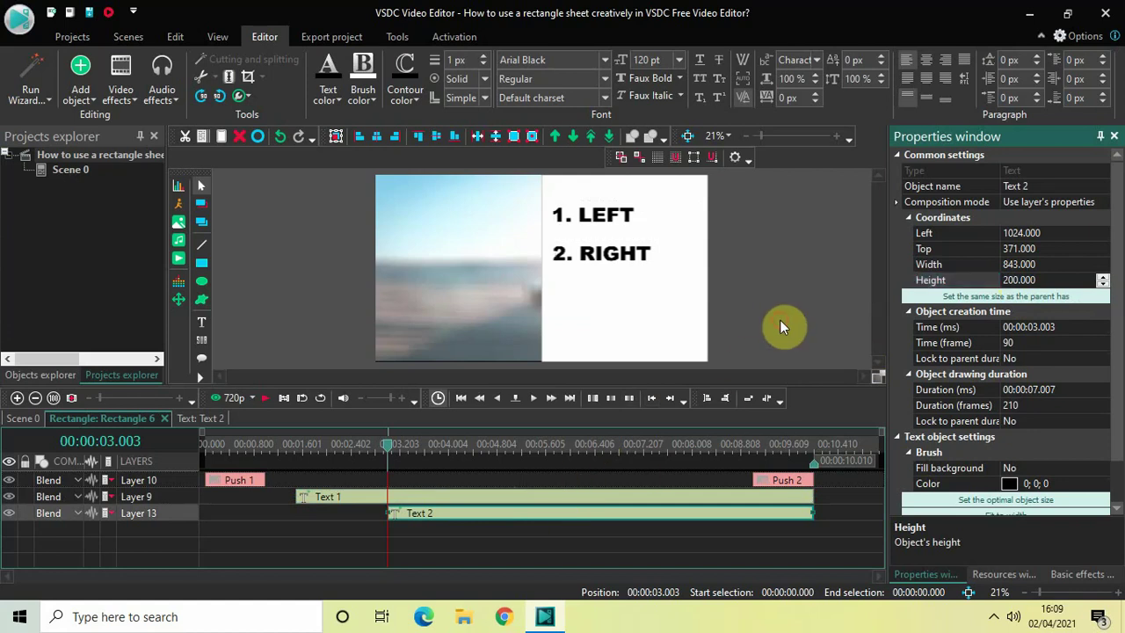
# - Duplicate the Text 2 clip and place the copy on a new layer directly below it, with the same start time
pyautogui.click(575, 523)
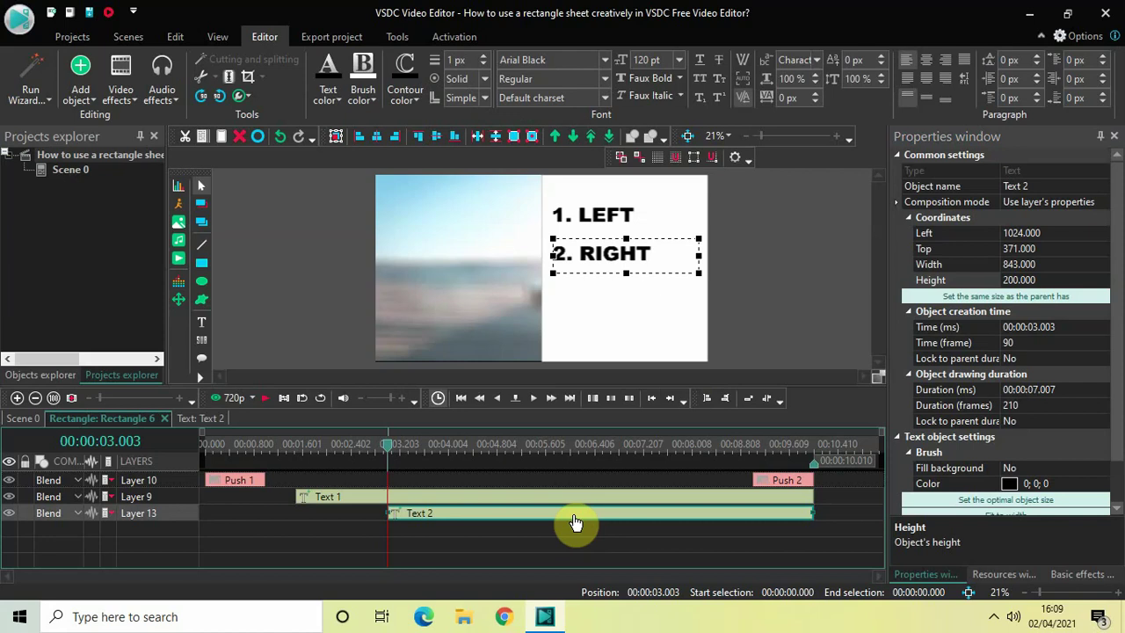
pyautogui.hotkey('ctrl', 'v')
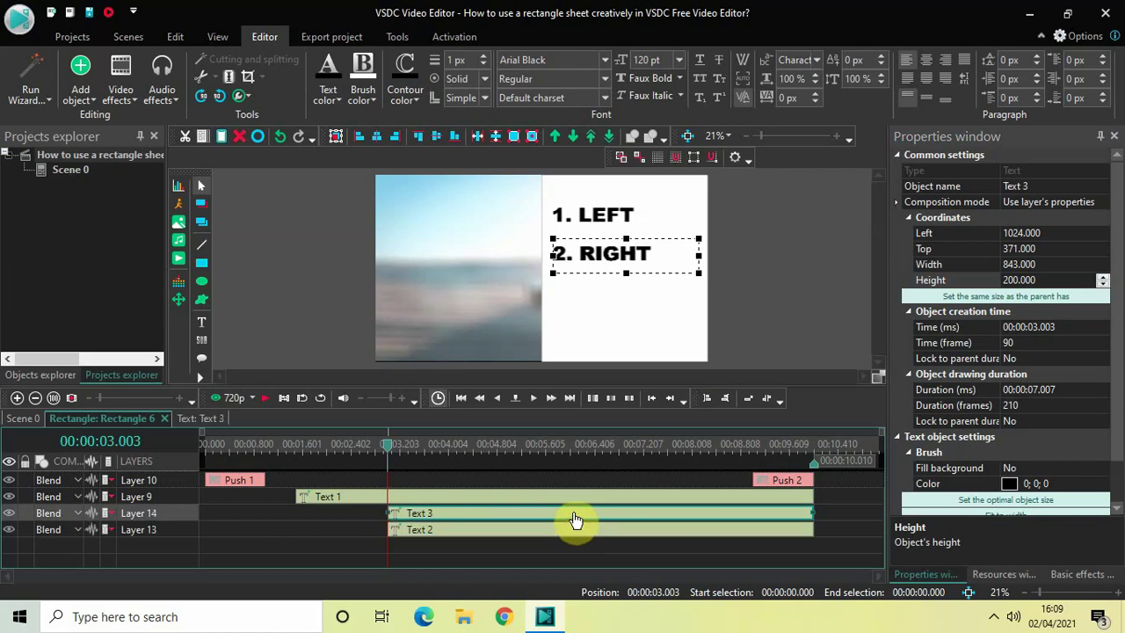
pyautogui.moveTo(572, 519); pyautogui.dragTo(614, 535)
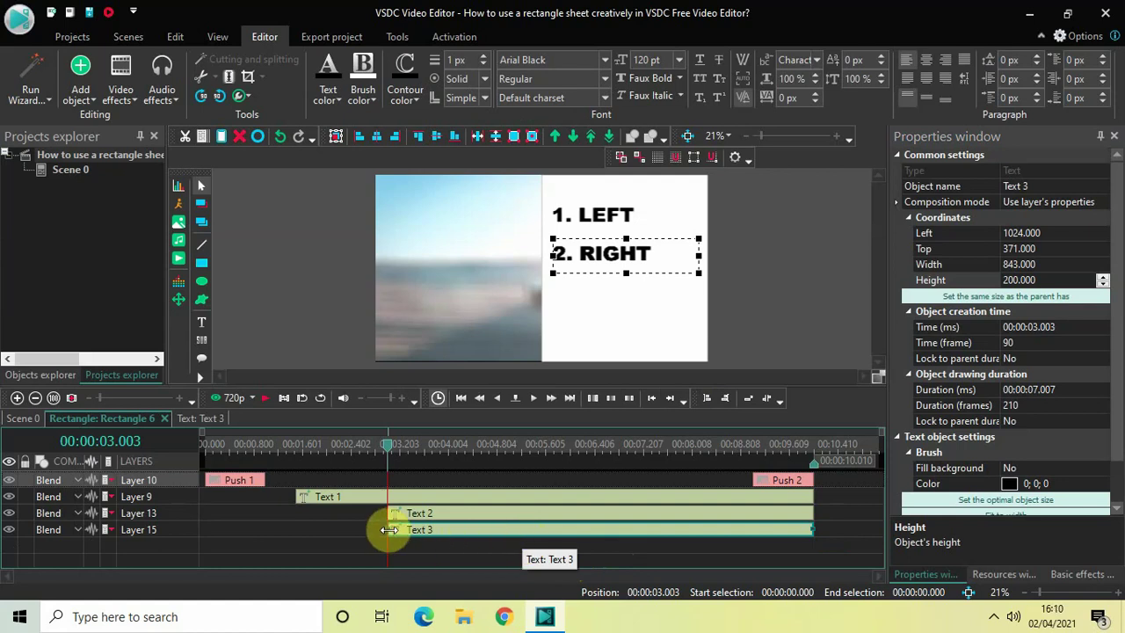
# - Trim the start of the Text 3 clip so that it begins at 00:00:04.500, keeping its end in place
pyautogui.moveTo(389, 529); pyautogui.dragTo(480, 532)
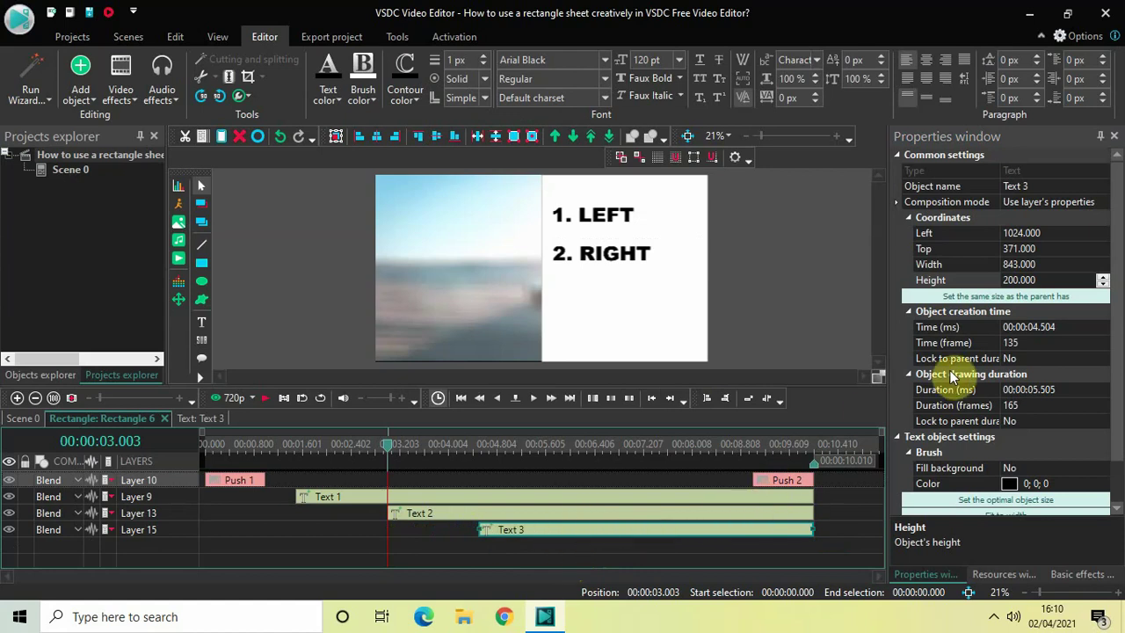
pyautogui.click(1064, 326)
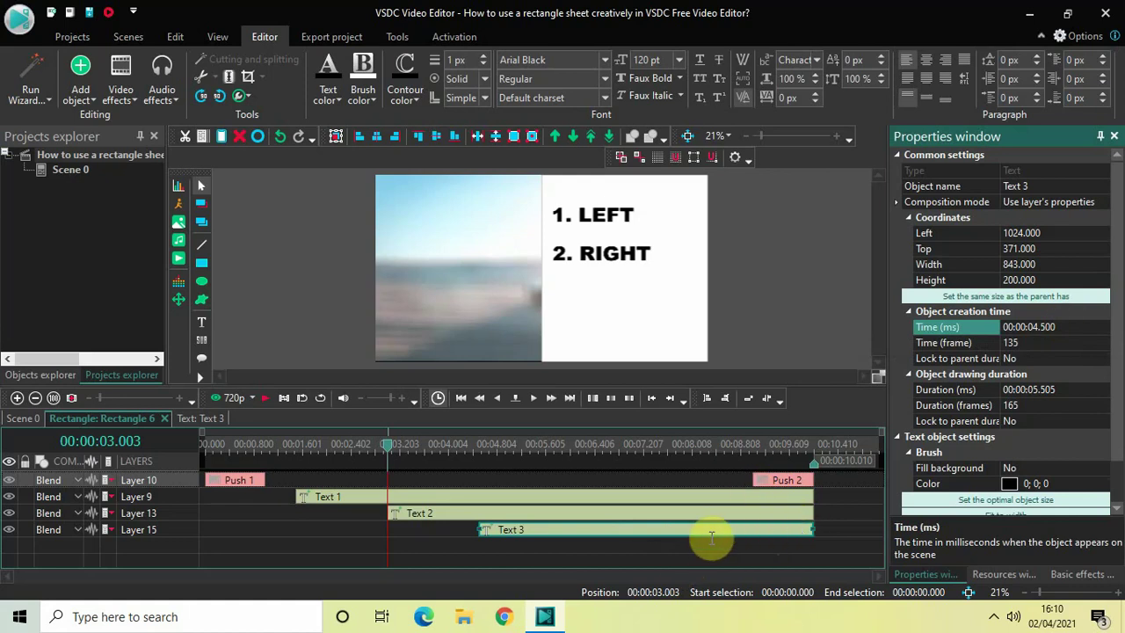
pyautogui.click(841, 528)
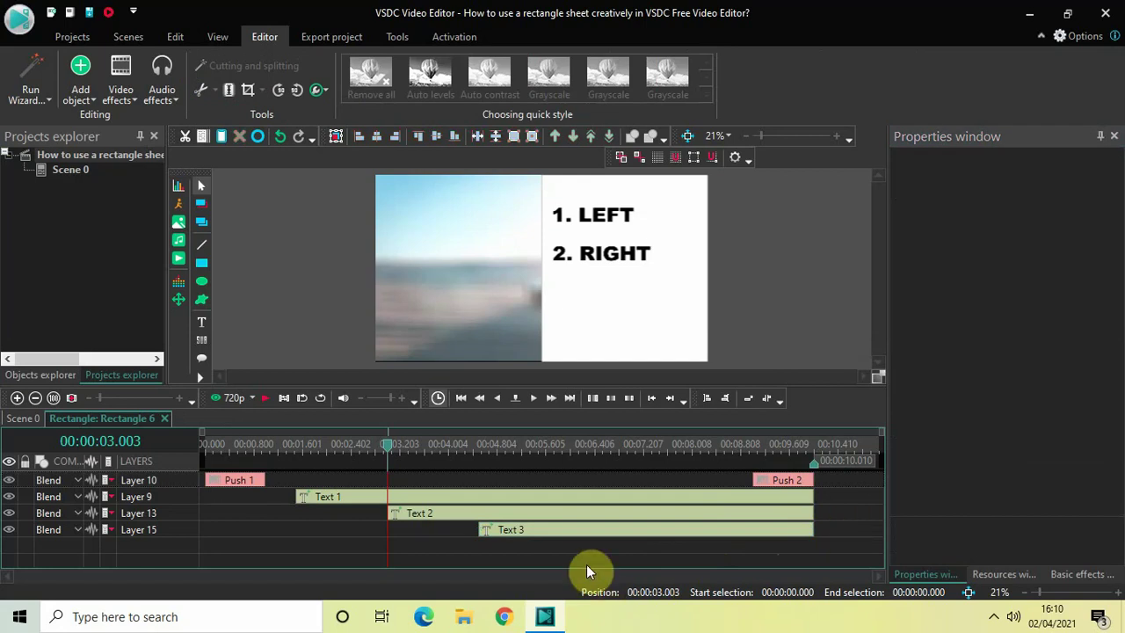
# - At about 00:00:06.639, move one of the overlapping "2. RIGHT" texts down to about 581 px top and centre it horizontally on the white rectangle
pyautogui.click(609, 531)
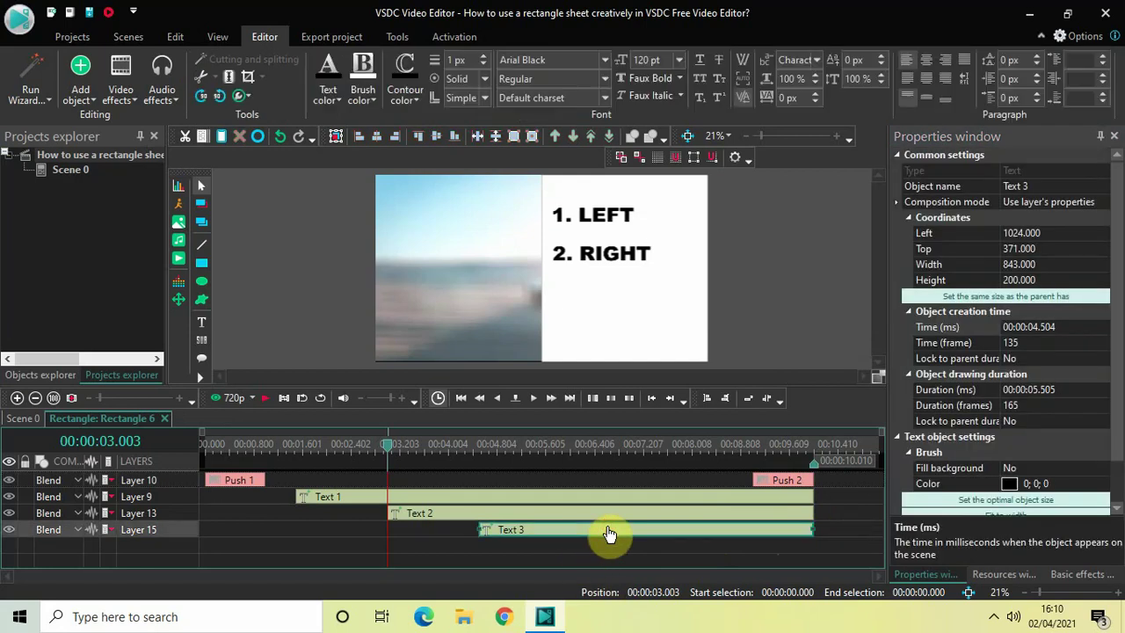
pyautogui.click(609, 447)
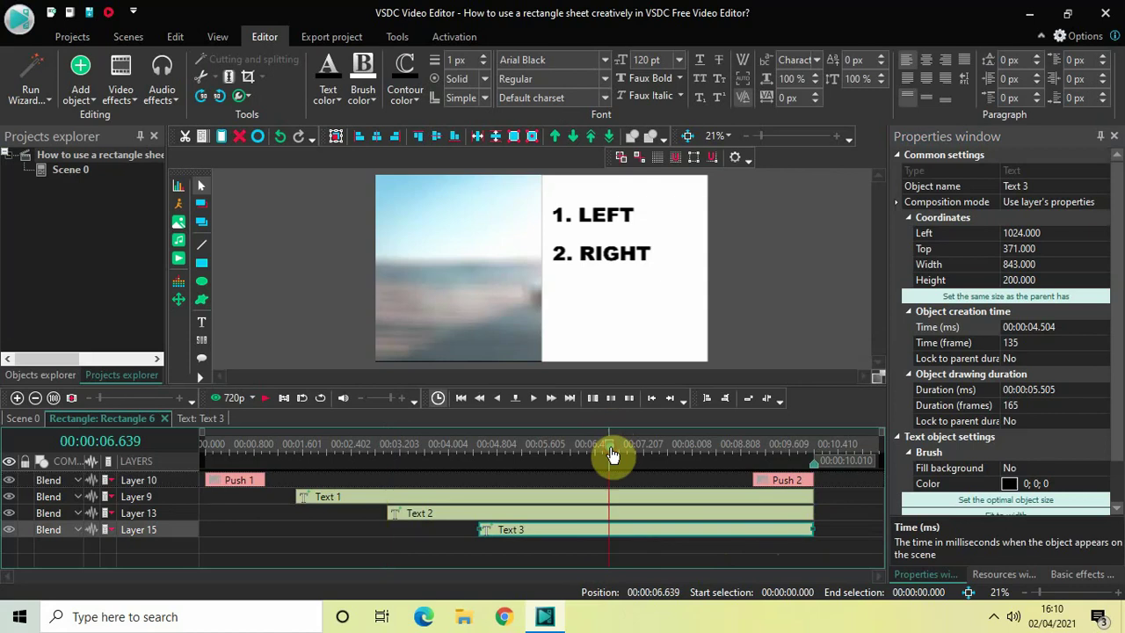
pyautogui.click(664, 545)
pyautogui.click(664, 531)
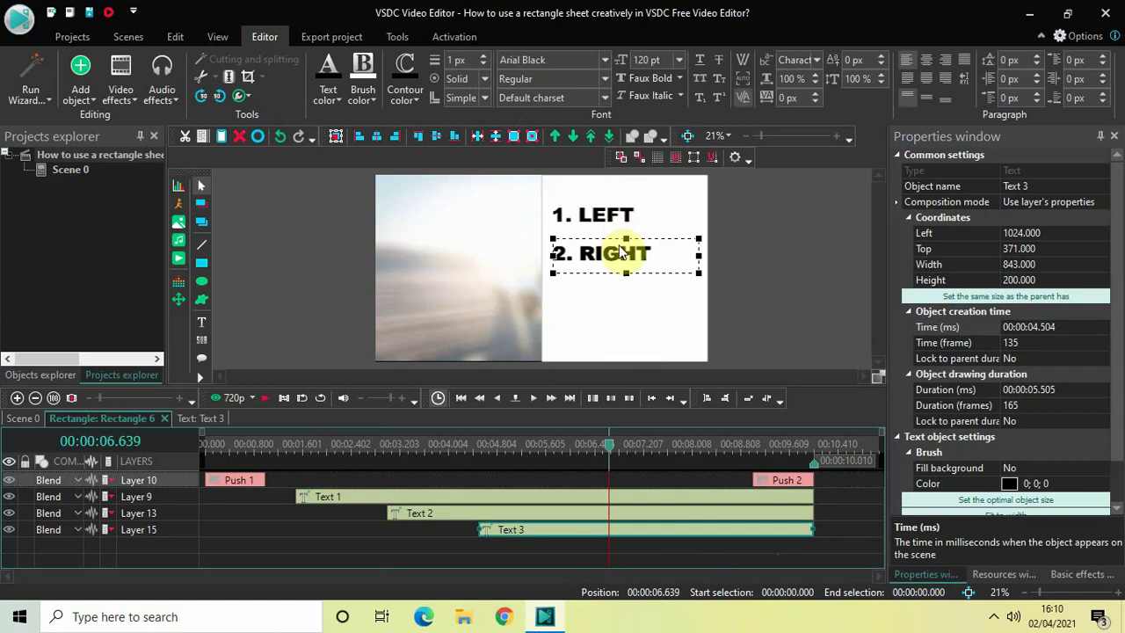
pyautogui.moveTo(623, 259); pyautogui.dragTo(622, 291)
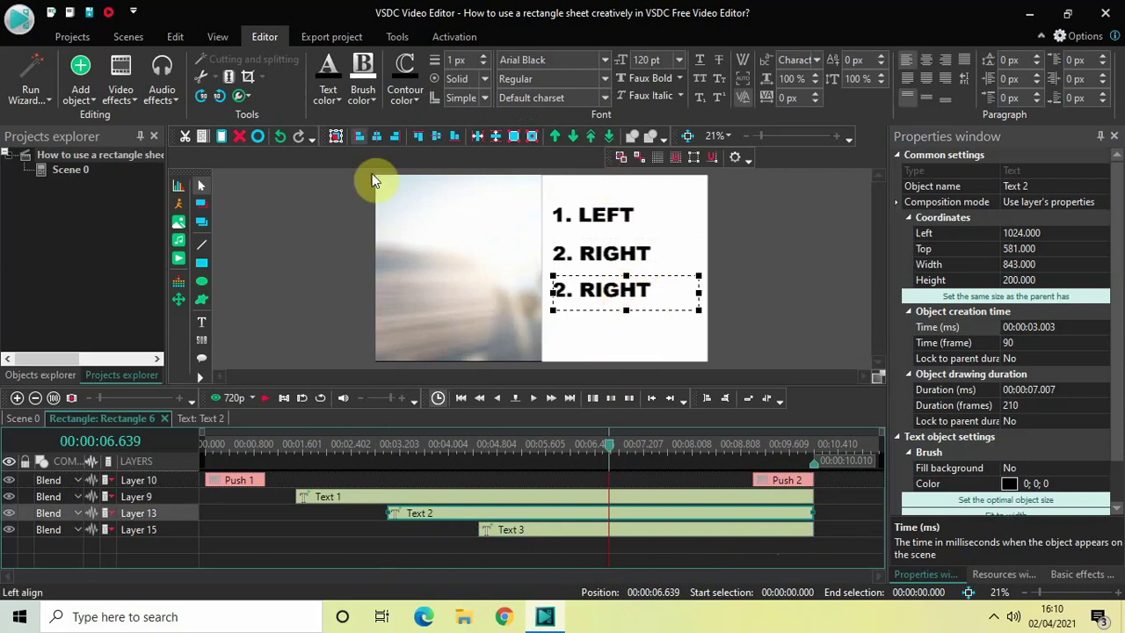
pyautogui.click(377, 137)
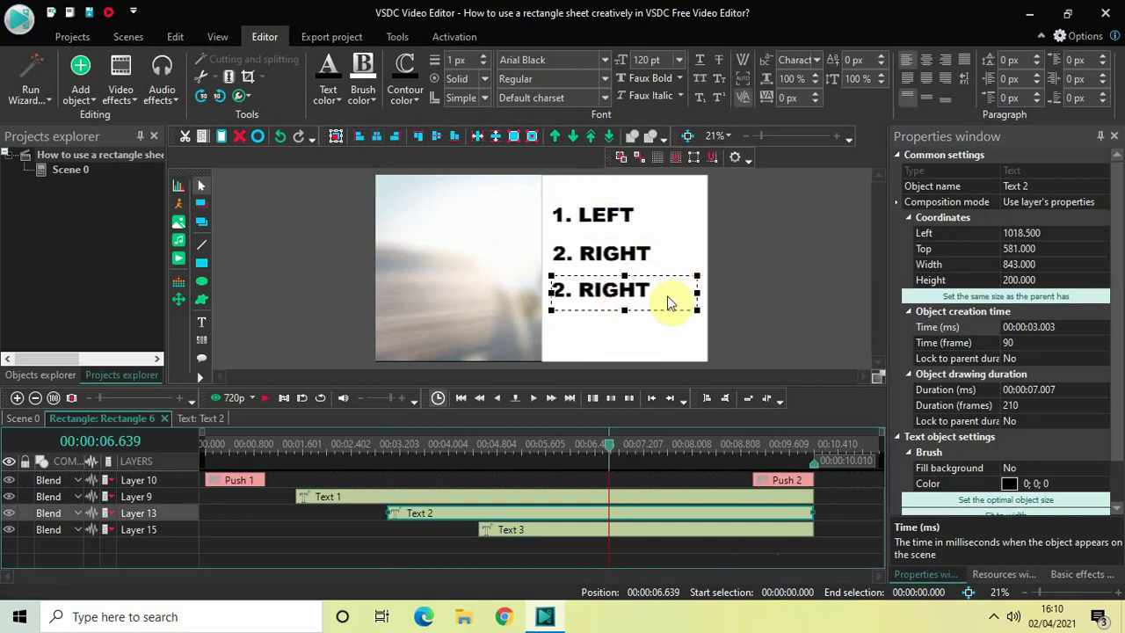
# - Change the number in the lower "2. RIGHT" text line to 3
pyautogui.doubleClick(661, 288)
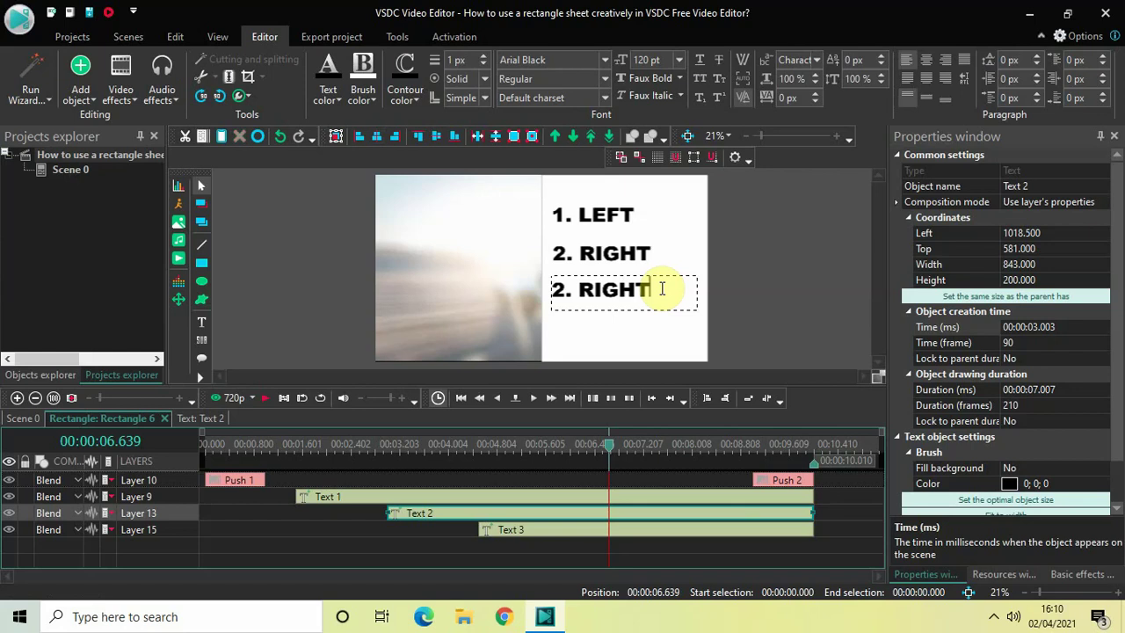
pyautogui.press('Left')
pyautogui.press('Left')
pyautogui.press('Left')
pyautogui.press('Left')
pyautogui.press('Left')
pyautogui.press('Left')
pyautogui.press('Left')
pyautogui.press('BackSpace')
pyautogui.write('3')
# - Replace the word RIGHT in the third text line with "TOP" and finish editing it
pyautogui.press('Right')
pyautogui.press('Right')
pyautogui.press('Right')
pyautogui.press('Right')
pyautogui.press('Right')
pyautogui.press('BackSpace')
pyautogui.press('BackSpace')
pyautogui.press('BackSpace')
pyautogui.press('BackSpace')
pyautogui.press('BackSpace')
pyautogui.press('BackSpace')
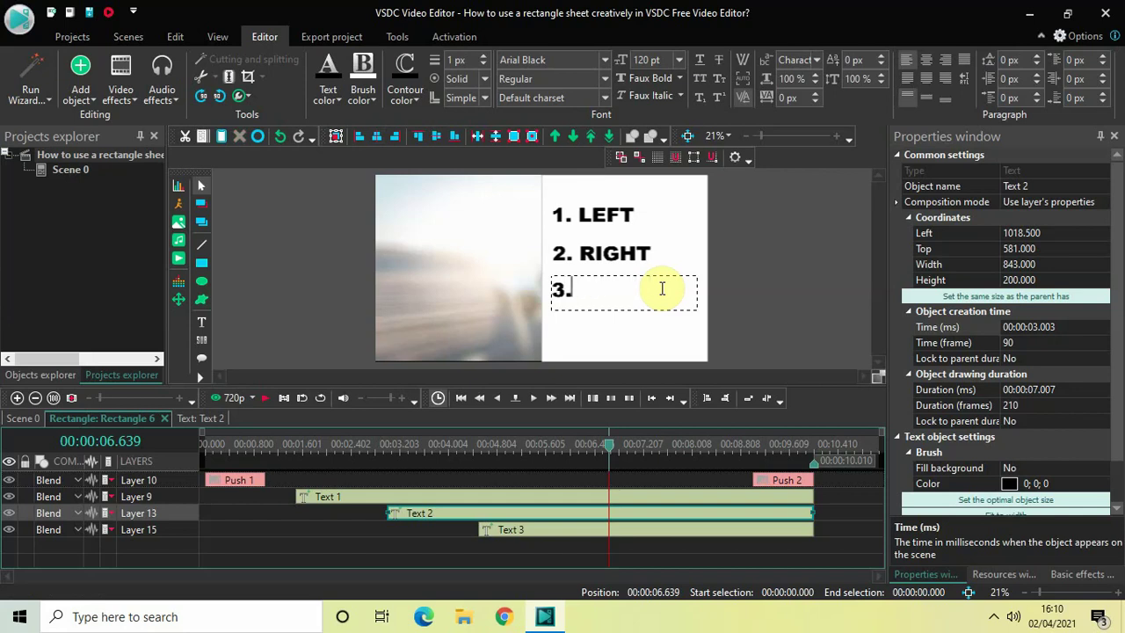
pyautogui.write('TOP')
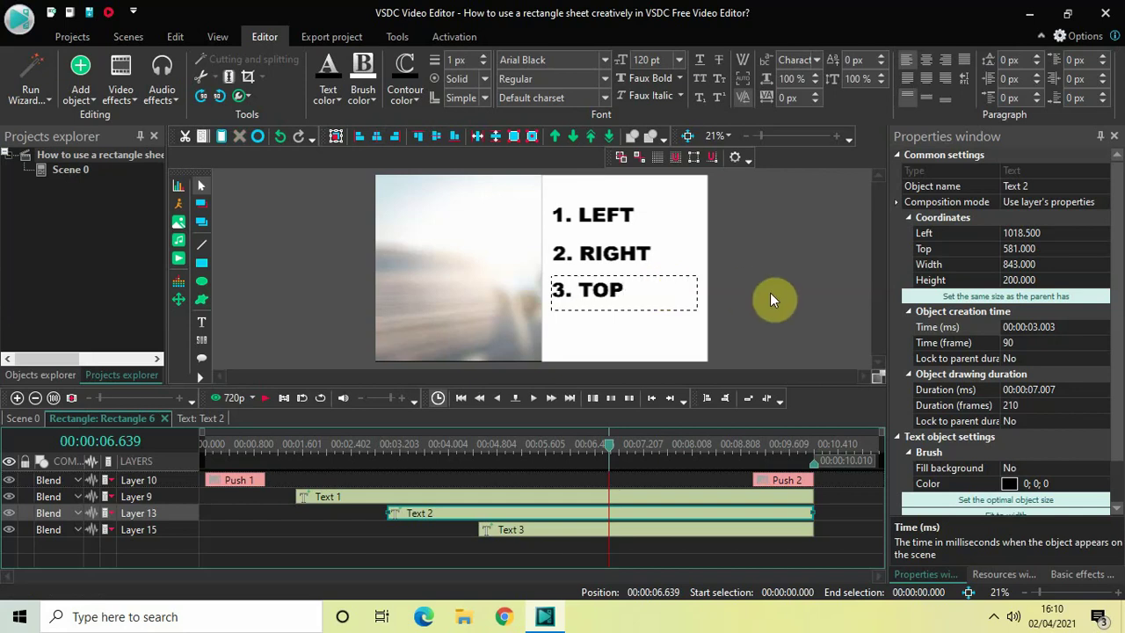
pyautogui.click(780, 299)
pyautogui.click(779, 298)
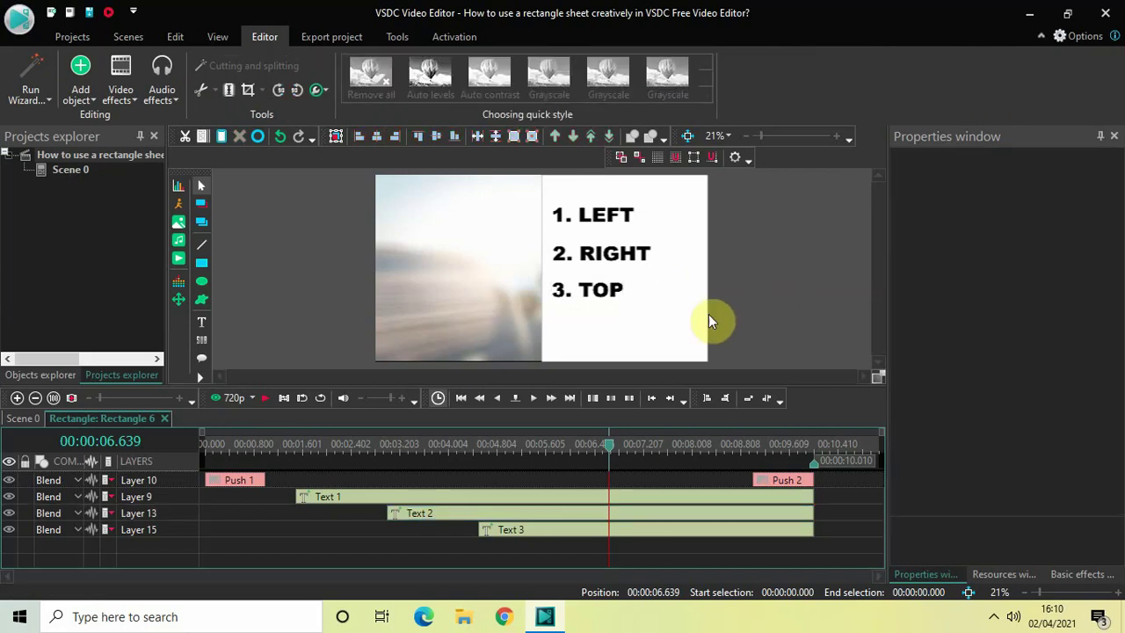
# - Duplicate the Text 3 clip and place the copy on a new layer directly below it, aligned with its start and end
pyautogui.click(661, 536)
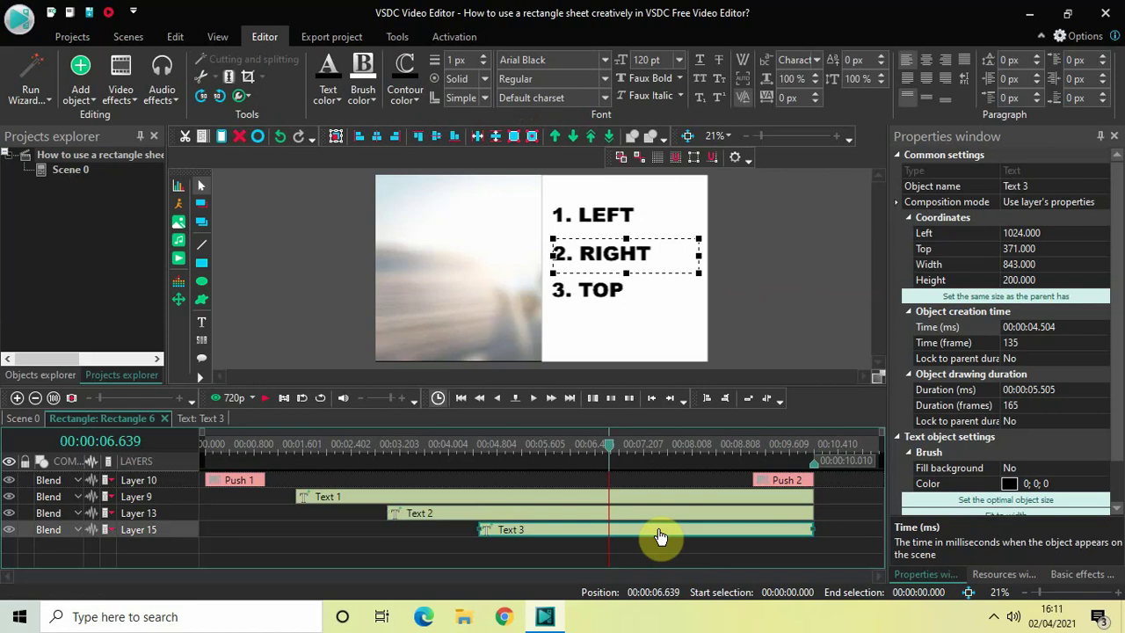
pyautogui.hotkey('ctrl', 'd')
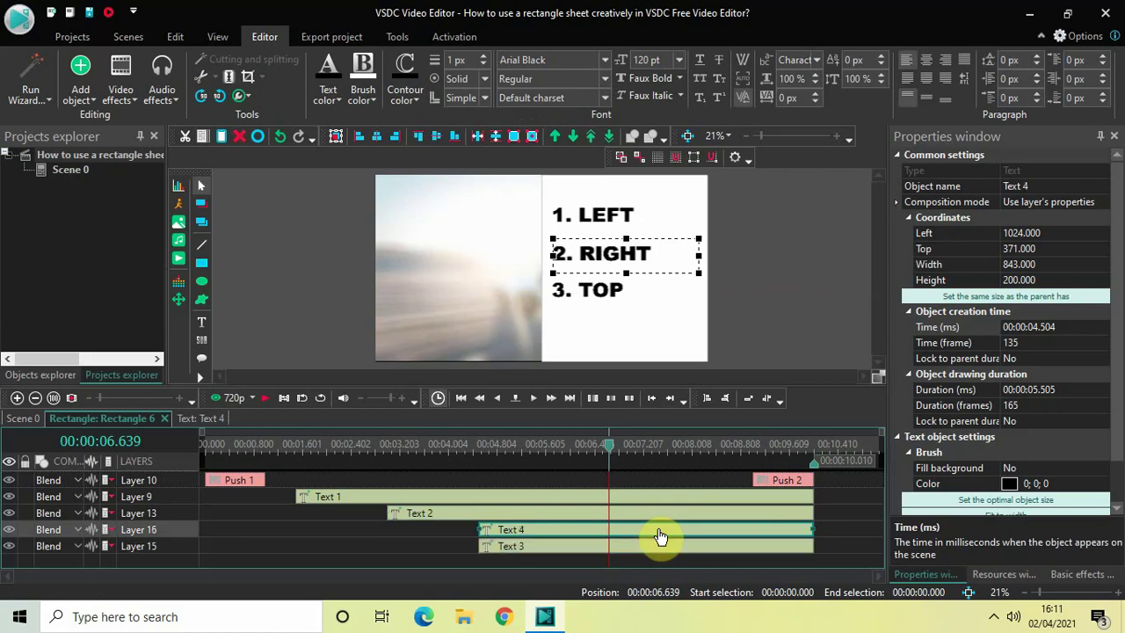
pyautogui.moveTo(660, 535); pyautogui.dragTo(668, 578)
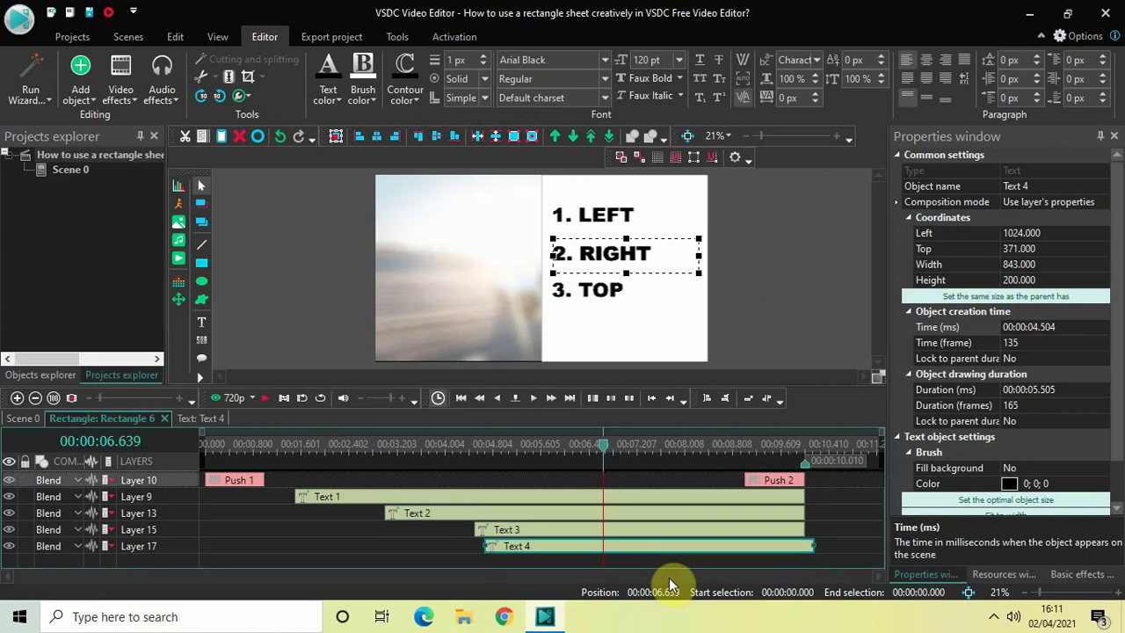
pyautogui.click(753, 551)
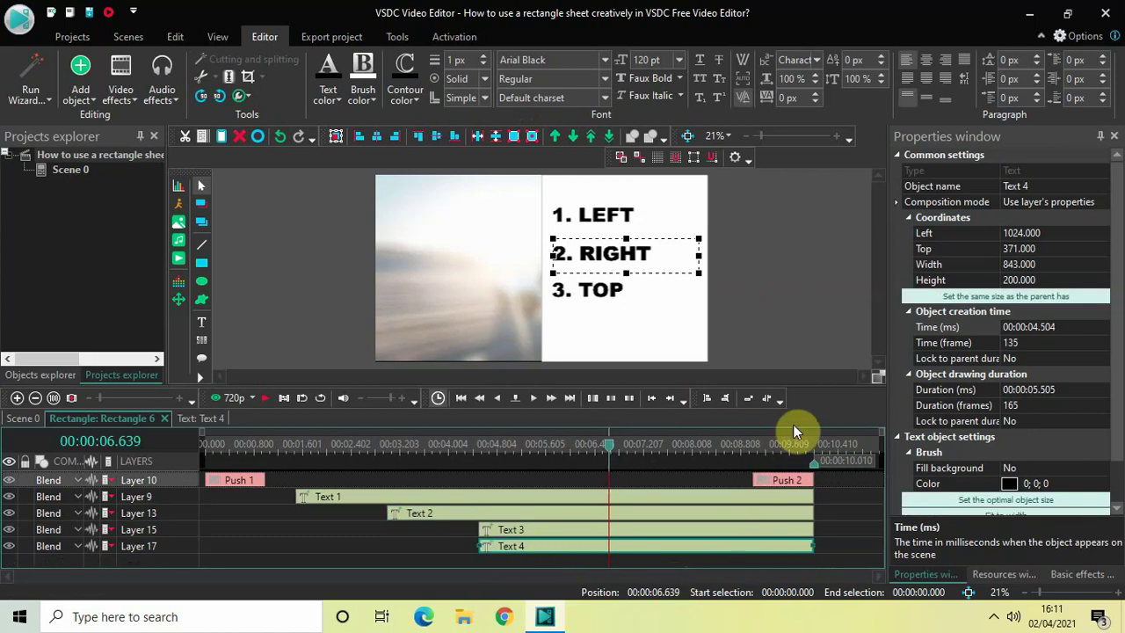
# - Start the Text 4 clip at 00:00:06.000 and trim its end to line up with the other text clips
pyautogui.moveTo(819, 385); pyautogui.dragTo(816, 283)
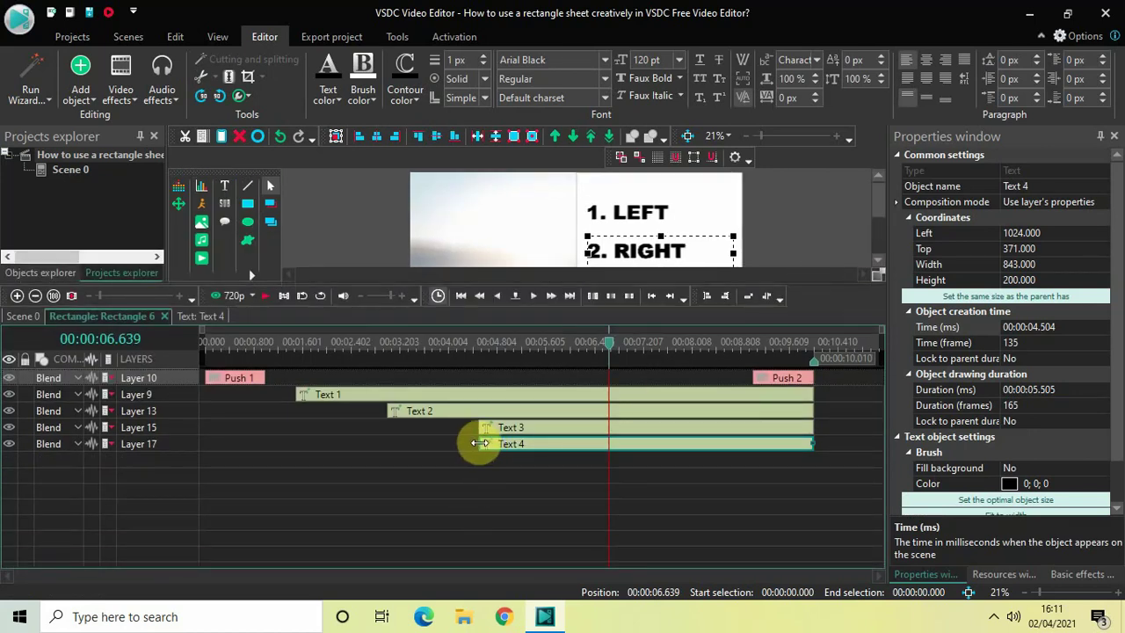
pyautogui.moveTo(477, 442); pyautogui.dragTo(557, 444)
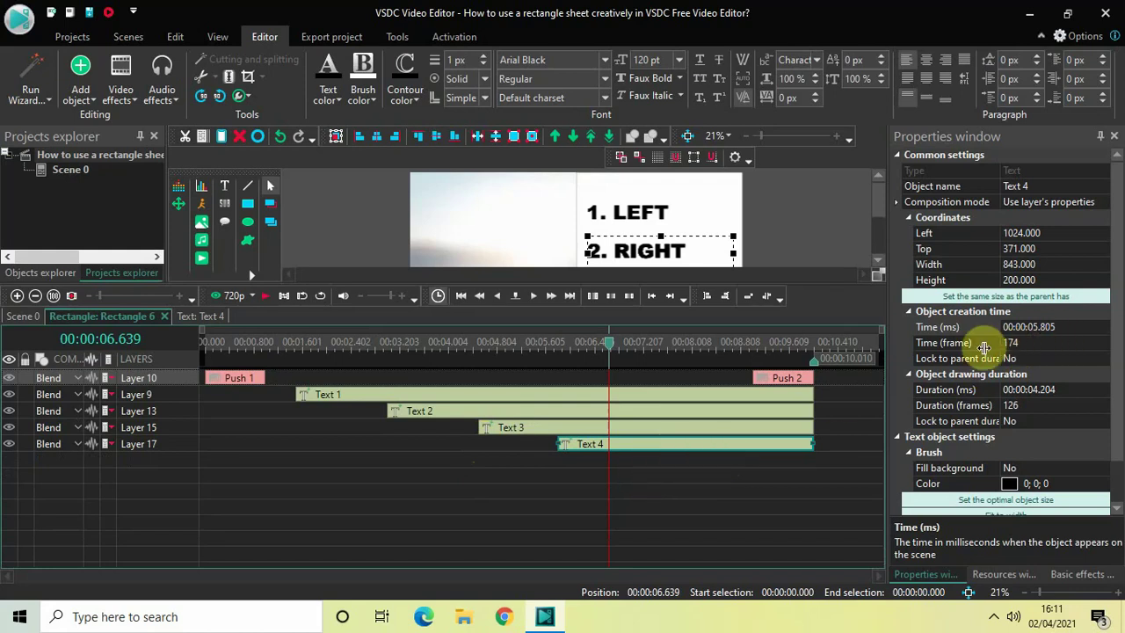
pyautogui.click(1061, 329)
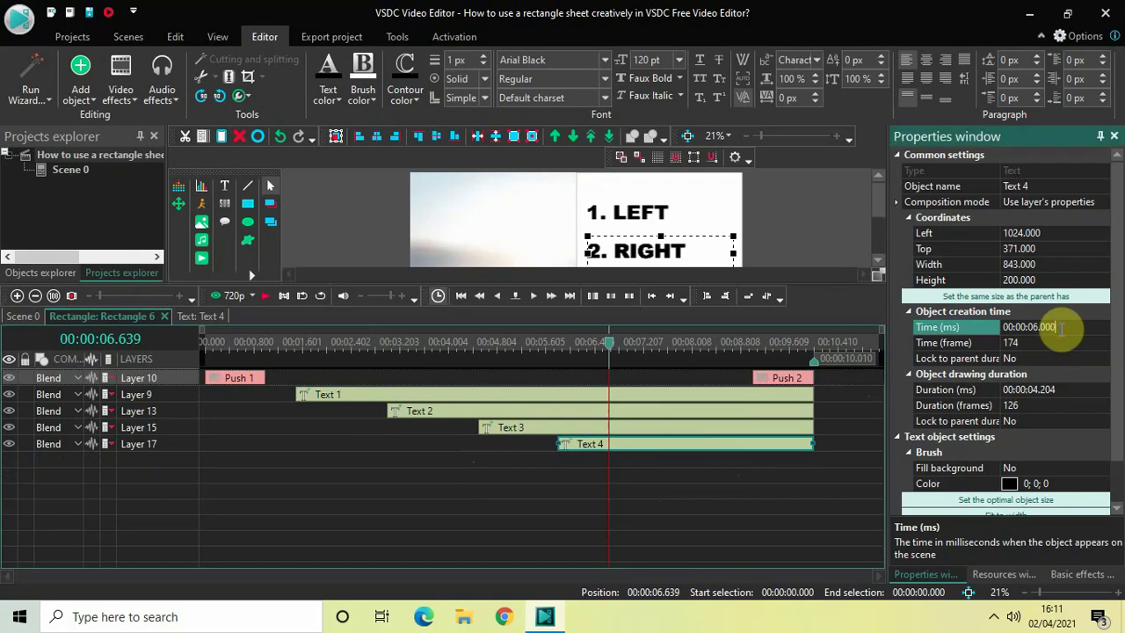
pyautogui.press('Return')
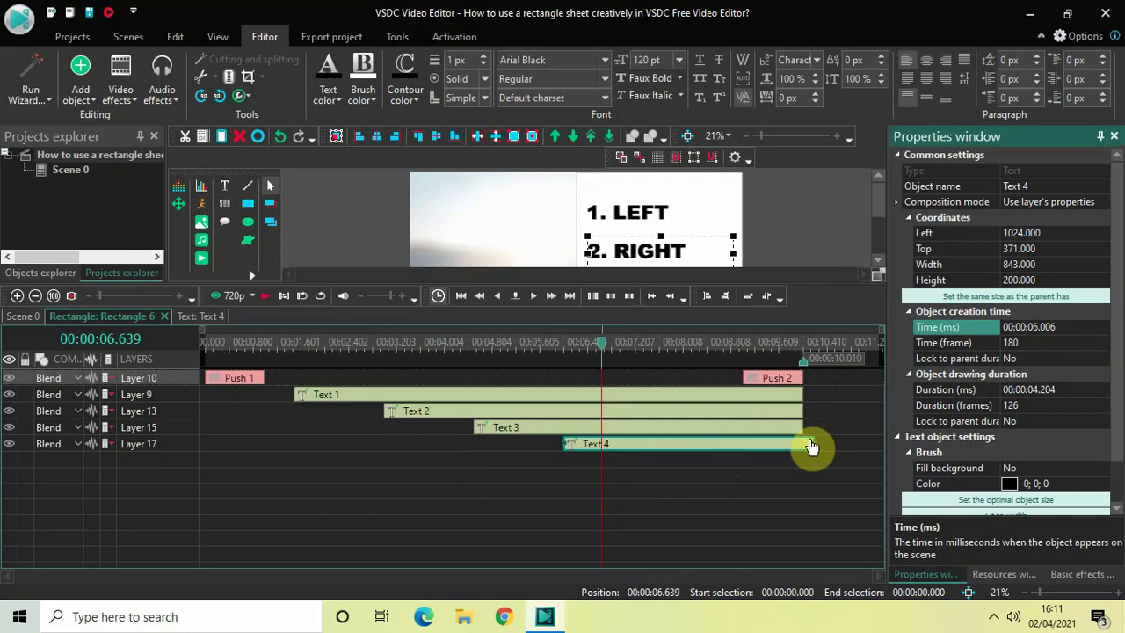
pyautogui.moveTo(810, 443); pyautogui.dragTo(799, 450)
pyautogui.click(815, 479)
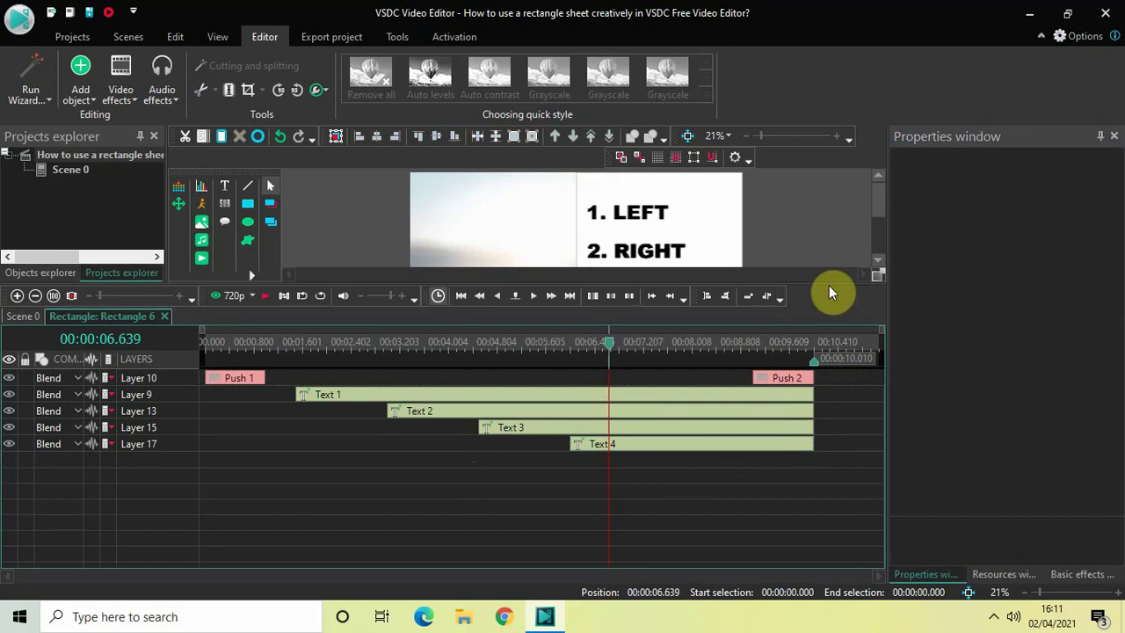
# - Move one of the overlapping "2. RIGHT" texts below the third line to about 776 px top and centre it horizontally on the rectangle
pyautogui.moveTo(831, 282); pyautogui.dragTo(836, 393)
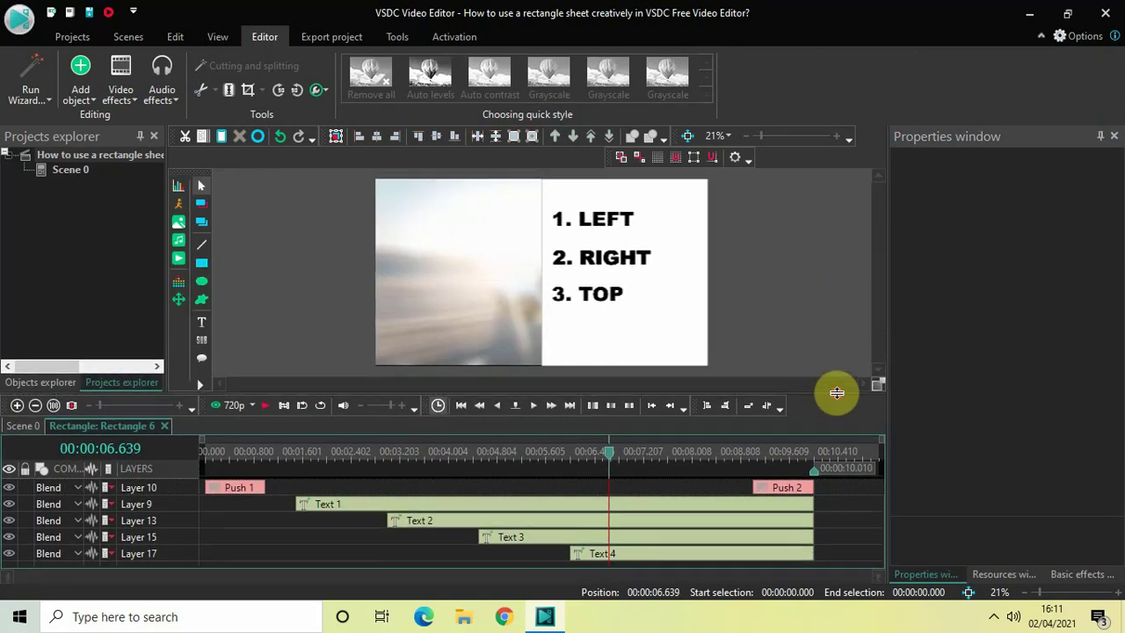
pyautogui.click(732, 556)
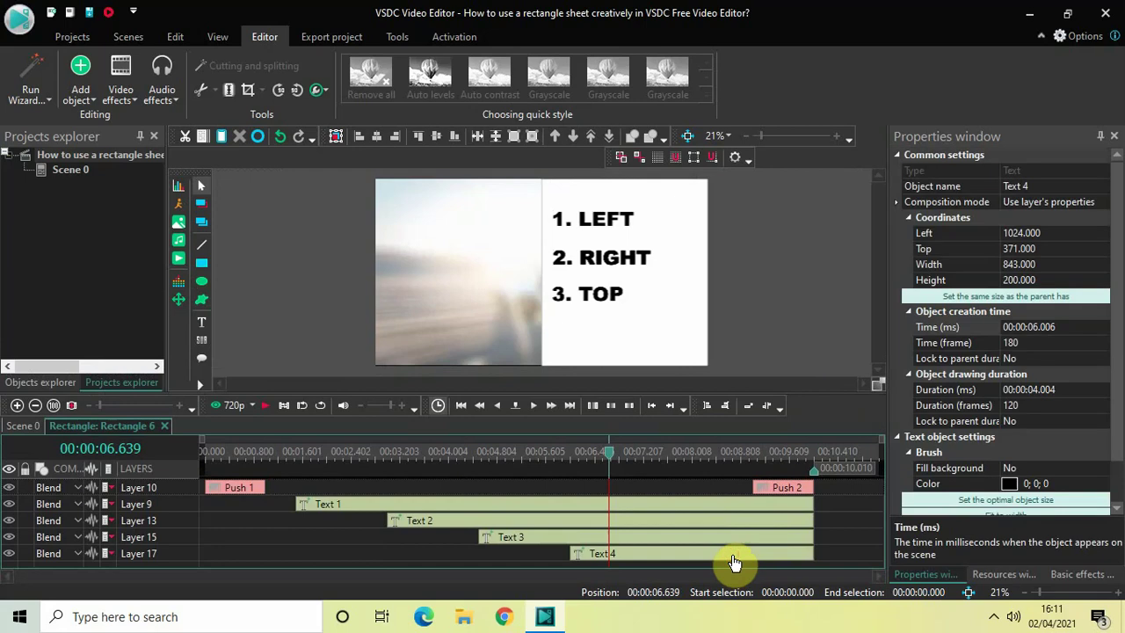
pyautogui.click(611, 248)
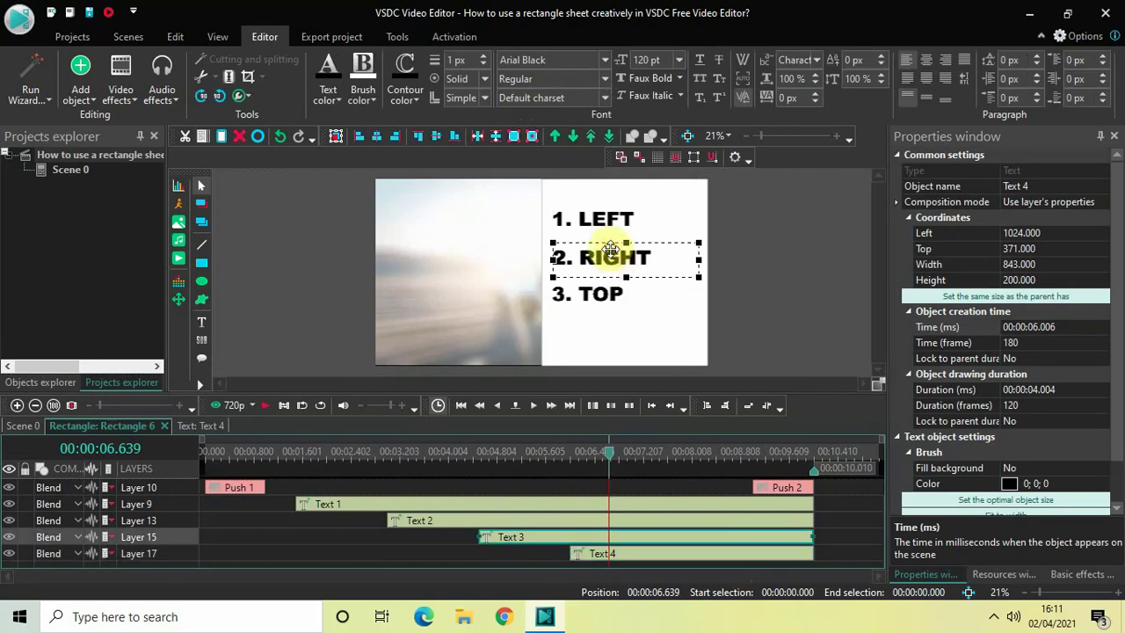
pyautogui.moveTo(610, 248); pyautogui.dragTo(606, 315)
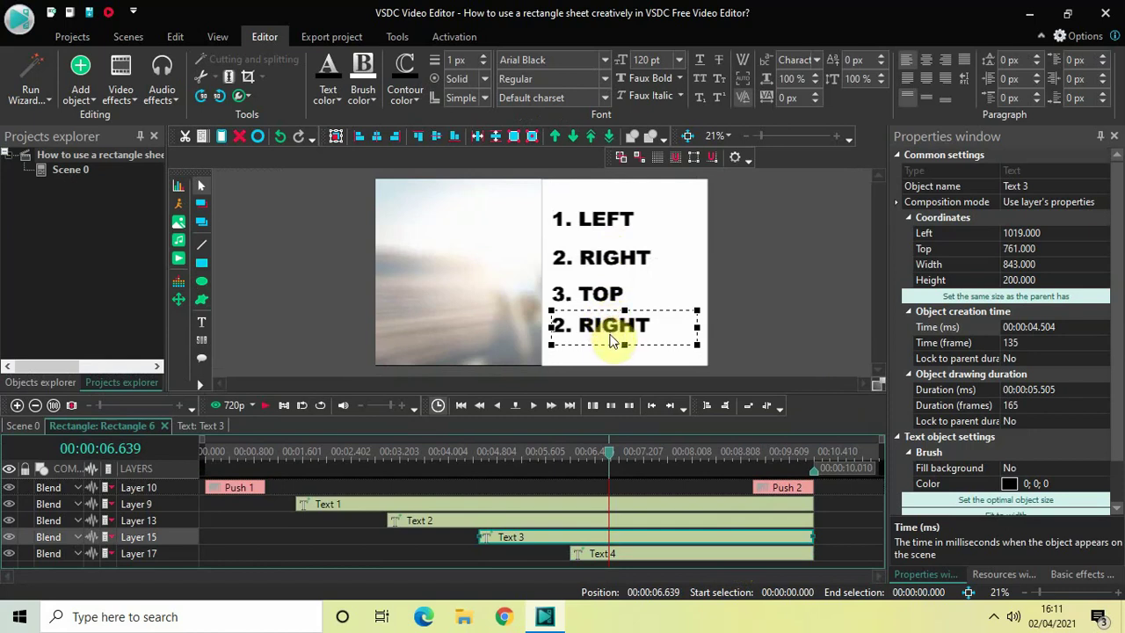
pyautogui.moveTo(618, 336)
pyautogui.mouseDown()
pyautogui.moveTo(619, 347)
pyautogui.moveTo(609, 330)
pyautogui.mouseUp()
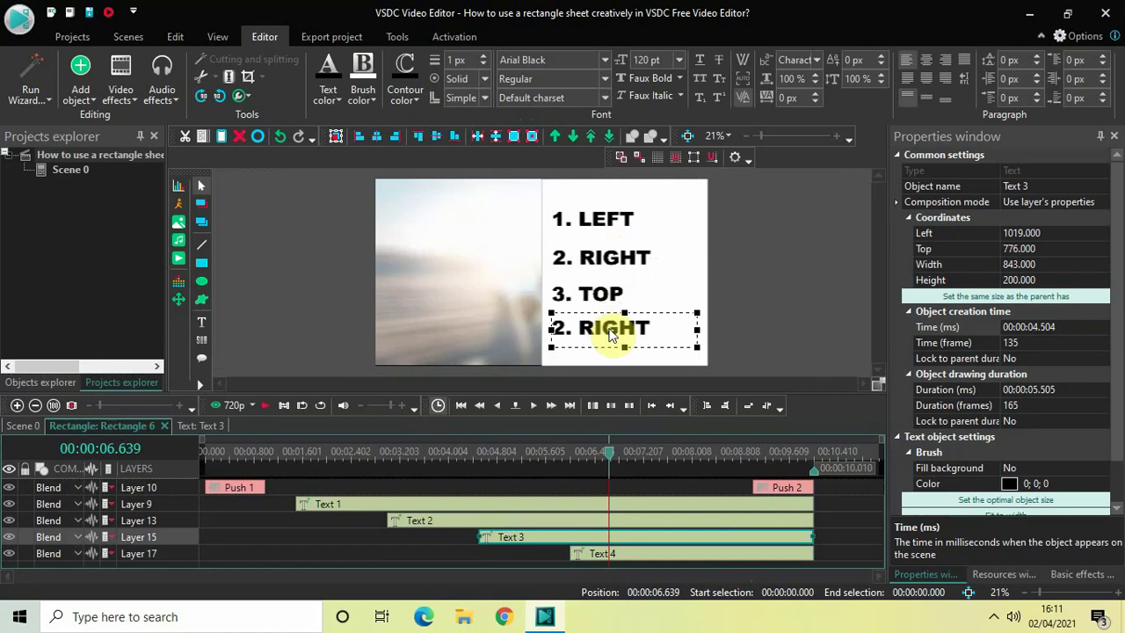
pyautogui.click(378, 137)
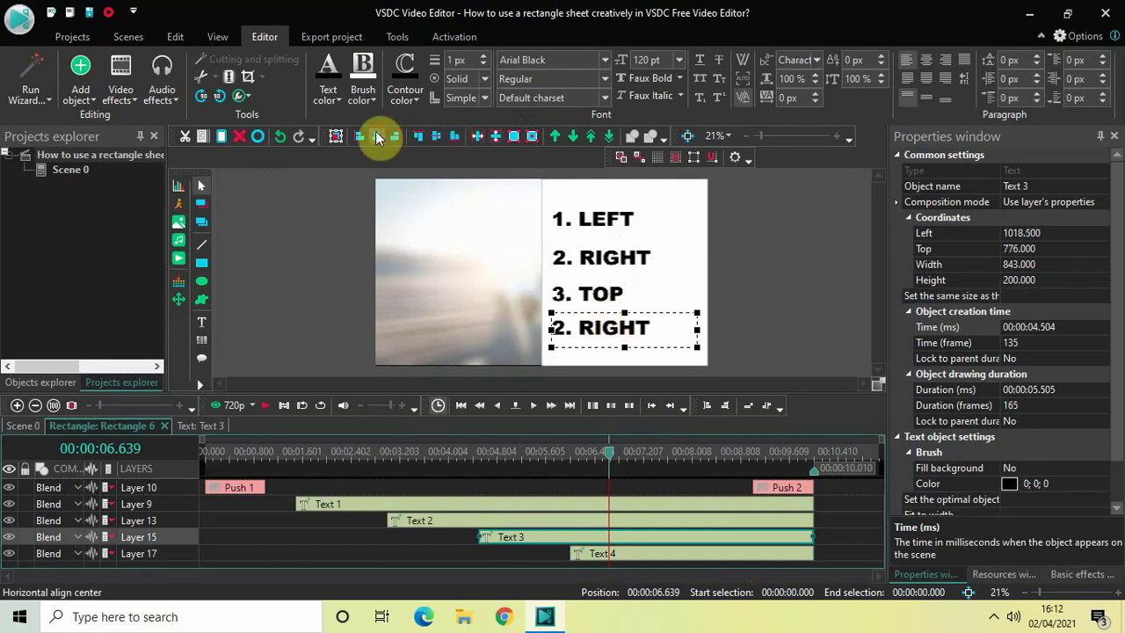
# - Change the number in the lowest "2. RIGHT" text line to 4
pyautogui.doubleClick(646, 327)
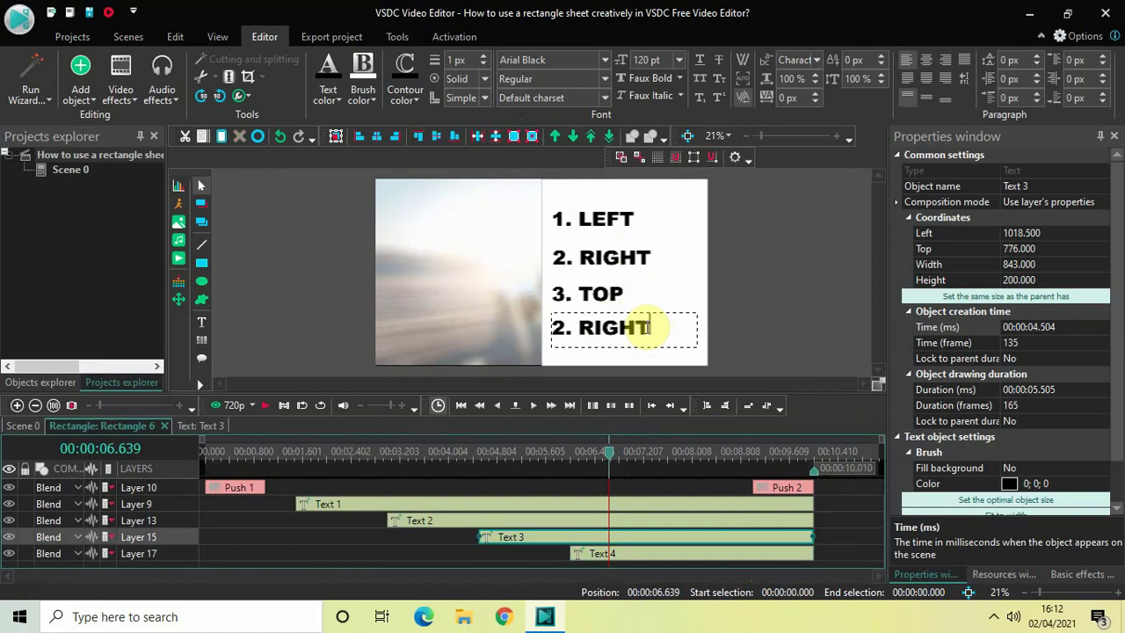
pyautogui.press('Left')
pyautogui.press('Left')
pyautogui.press('Left')
pyautogui.press('Left')
pyautogui.press('Left')
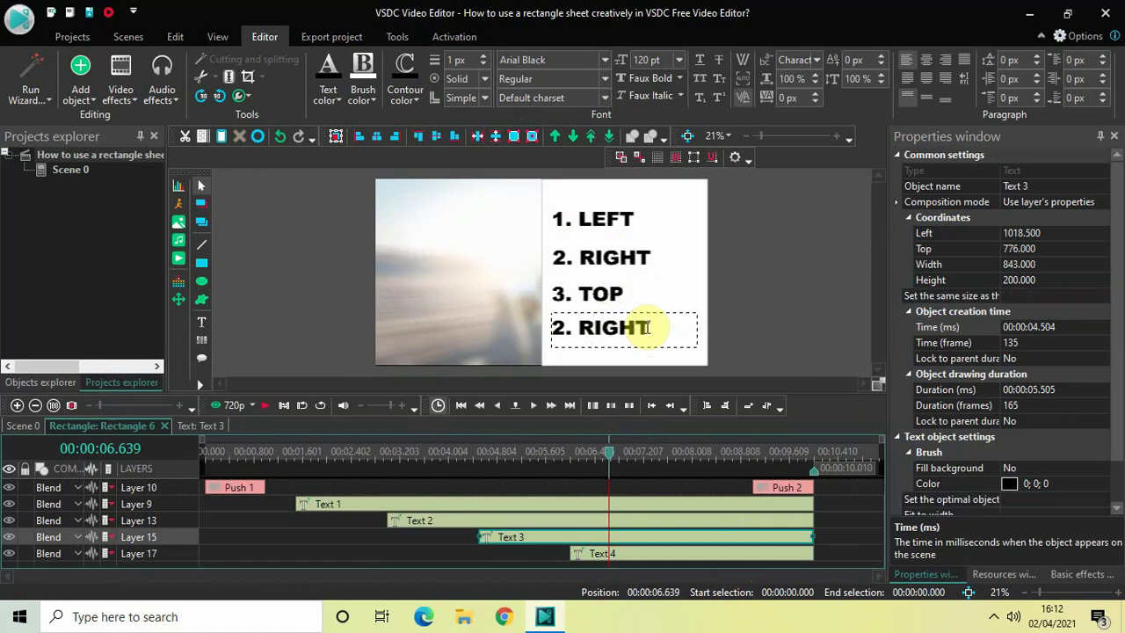
pyautogui.press('Left')
pyautogui.press('Left')
pyautogui.press('BackSpace')
pyautogui.write('4')
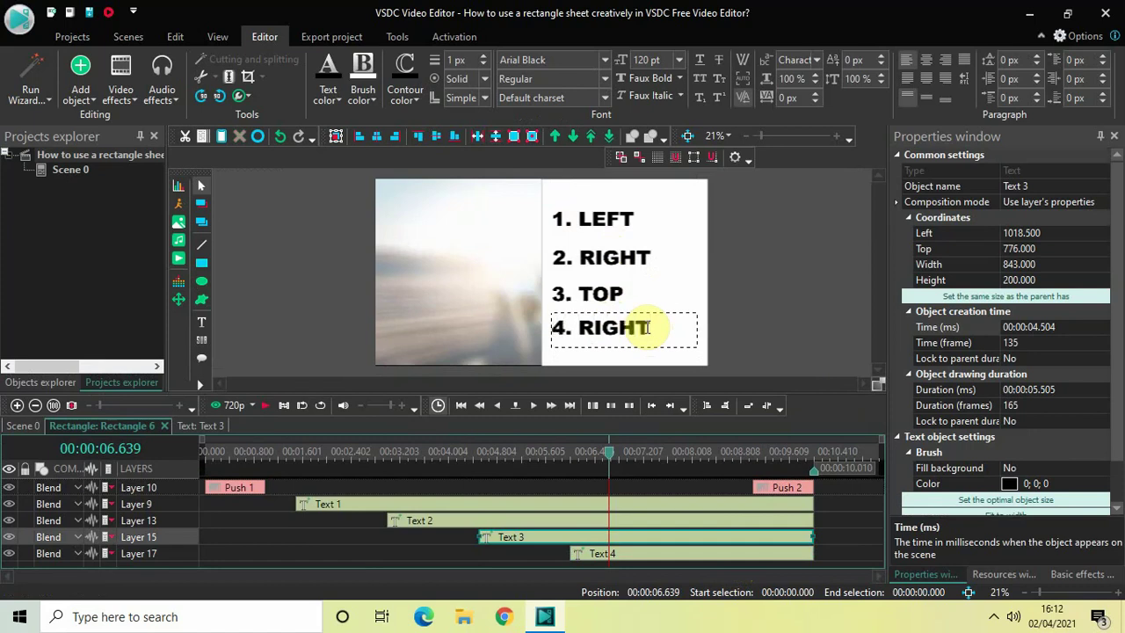
# - Replace the word RIGHT in the fourth text line with "BOTTOM" and finish editing it
pyautogui.press('Right')
pyautogui.press('Right')
pyautogui.press('Right')
pyautogui.press('Right')
pyautogui.press('Right')
pyautogui.press('Right')
pyautogui.press('Right')
pyautogui.press('BackSpace')
pyautogui.press('BackSpace')
pyautogui.press('BackSpace')
pyautogui.press('BackSpace')
pyautogui.press('BackSpace')
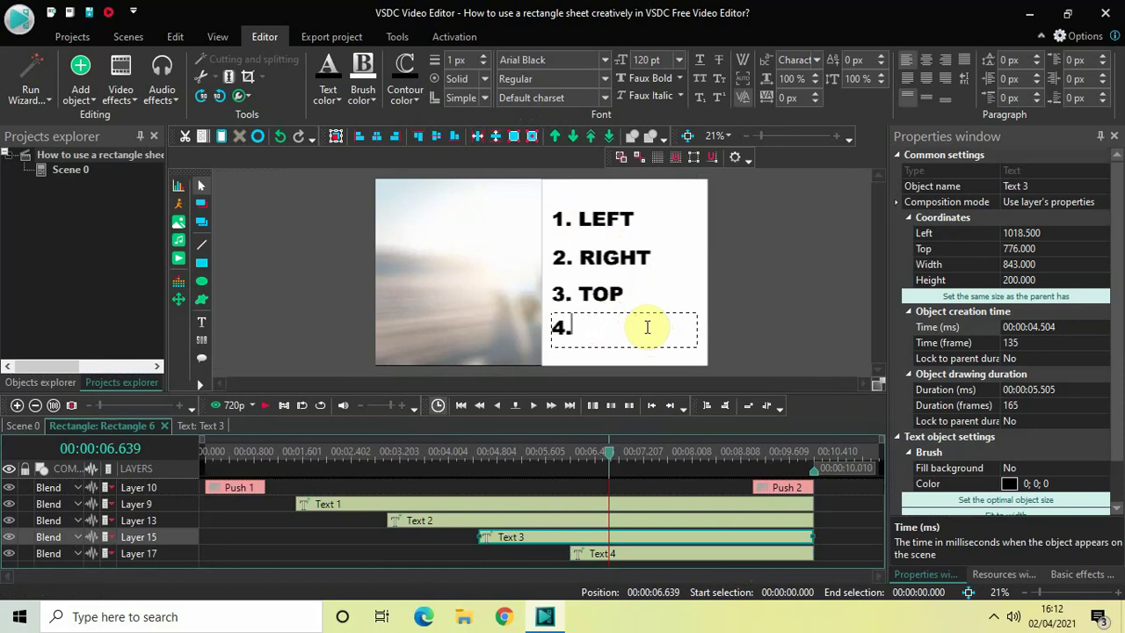
pyautogui.write('BOTTOM')
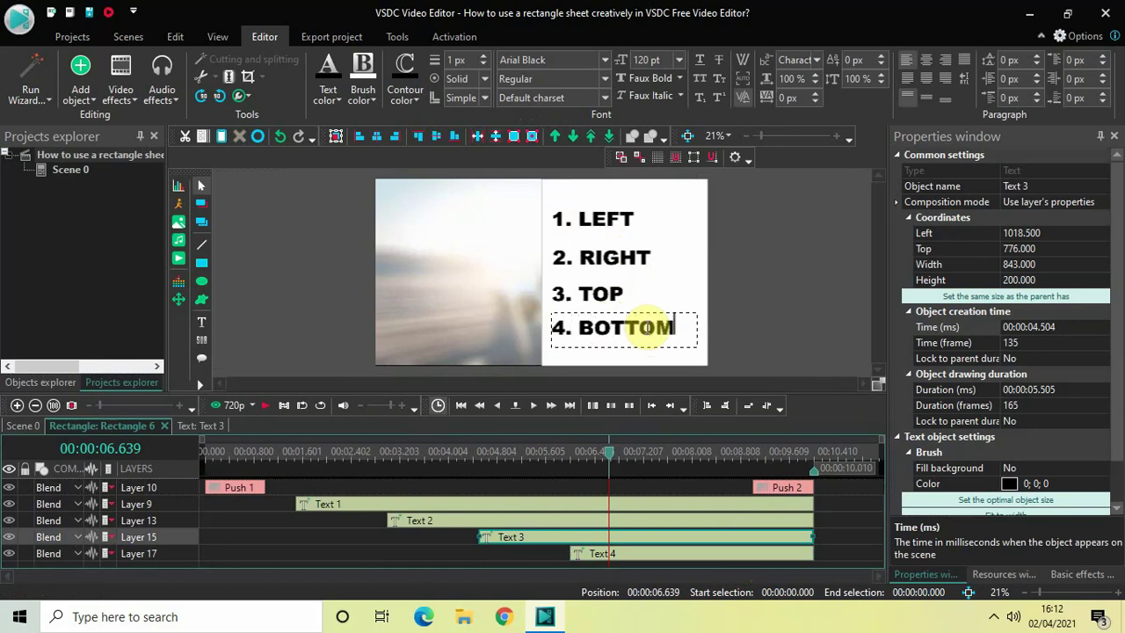
pyautogui.click(779, 323)
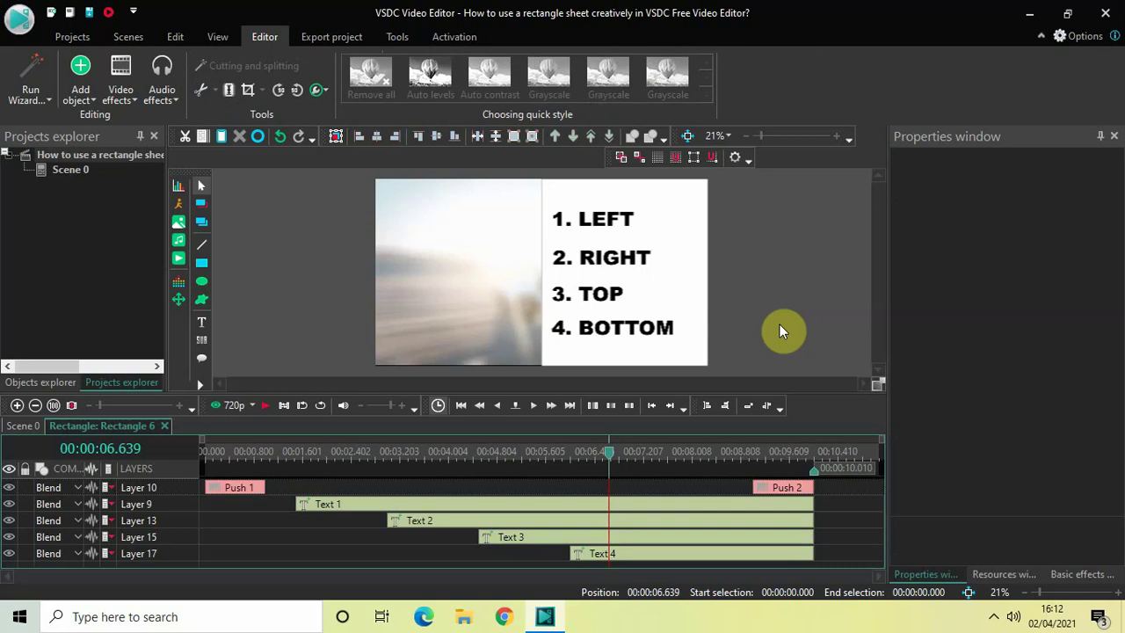
# - Move the "4. BOTTOM" text down to about 795 px top, keeping it centred horizontally on the rectangle
pyautogui.click(623, 338)
pyautogui.moveTo(622, 332)
pyautogui.mouseDown()
pyautogui.moveTo(620, 347)
pyautogui.moveTo(622, 337)
pyautogui.mouseUp()
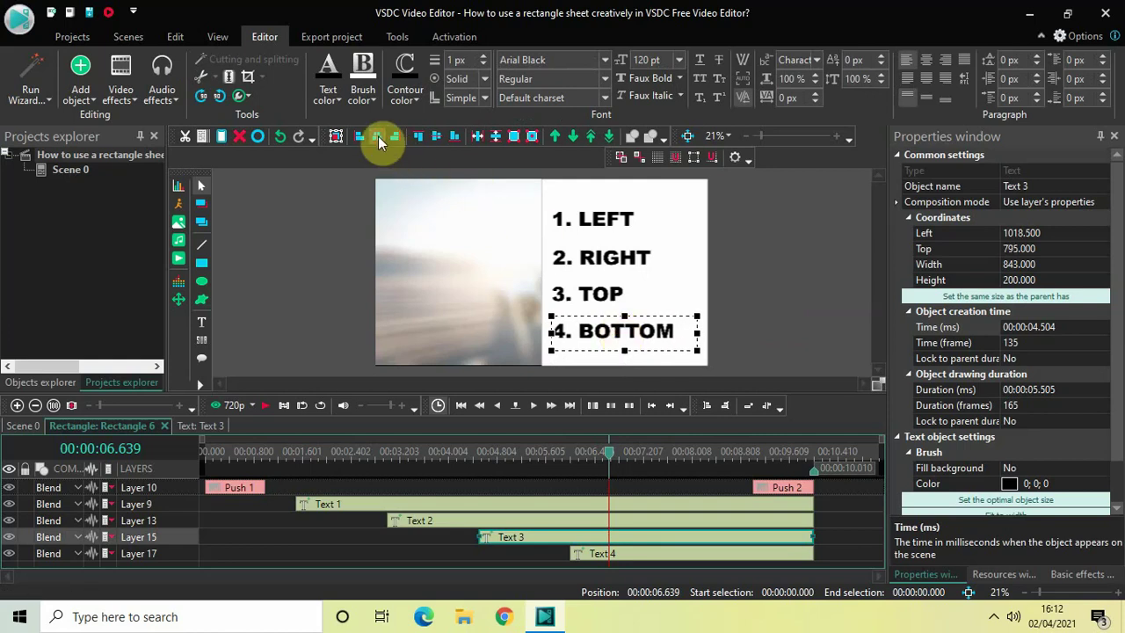
pyautogui.click(761, 293)
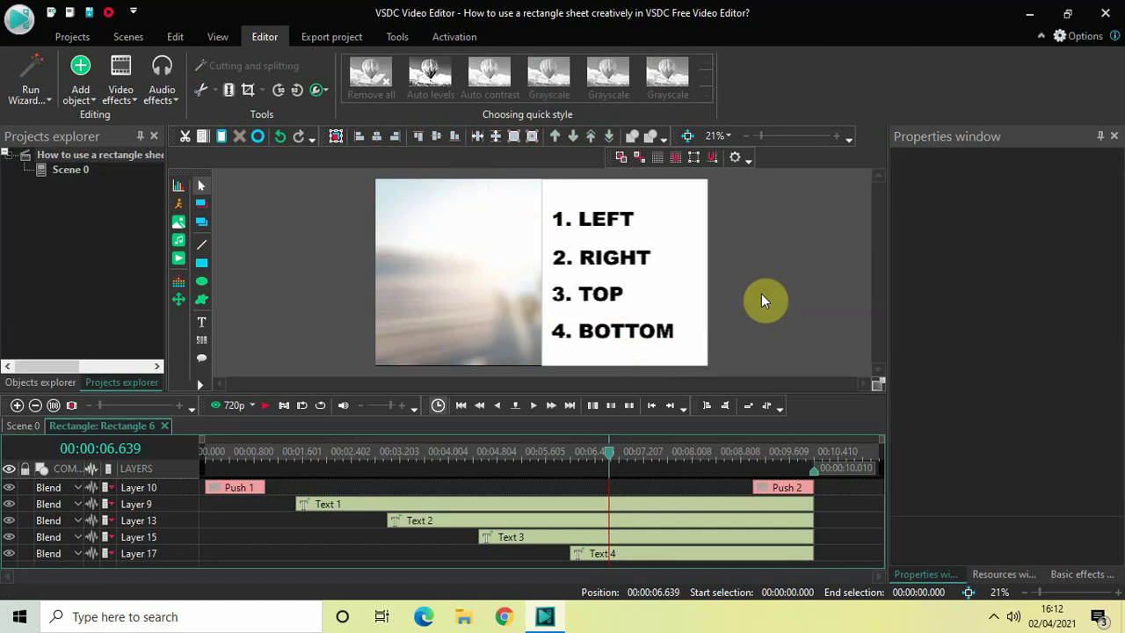
# - Return to the main scene and play the video from the start to check how the text lines appear
pyautogui.click(26, 425)
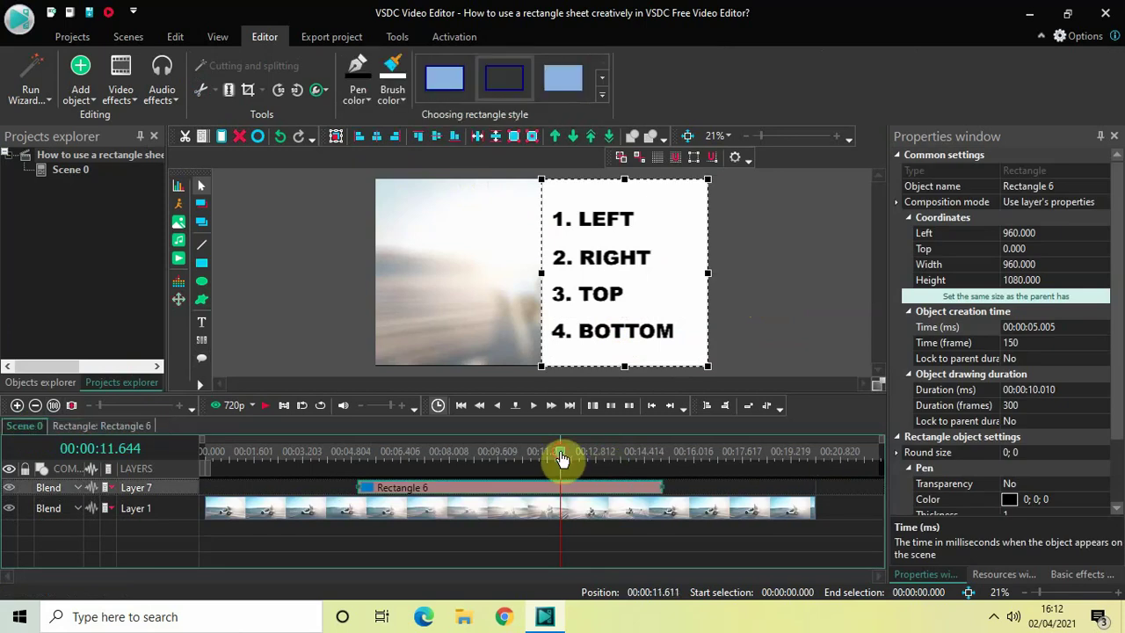
pyautogui.moveTo(562, 458); pyautogui.dragTo(113, 493)
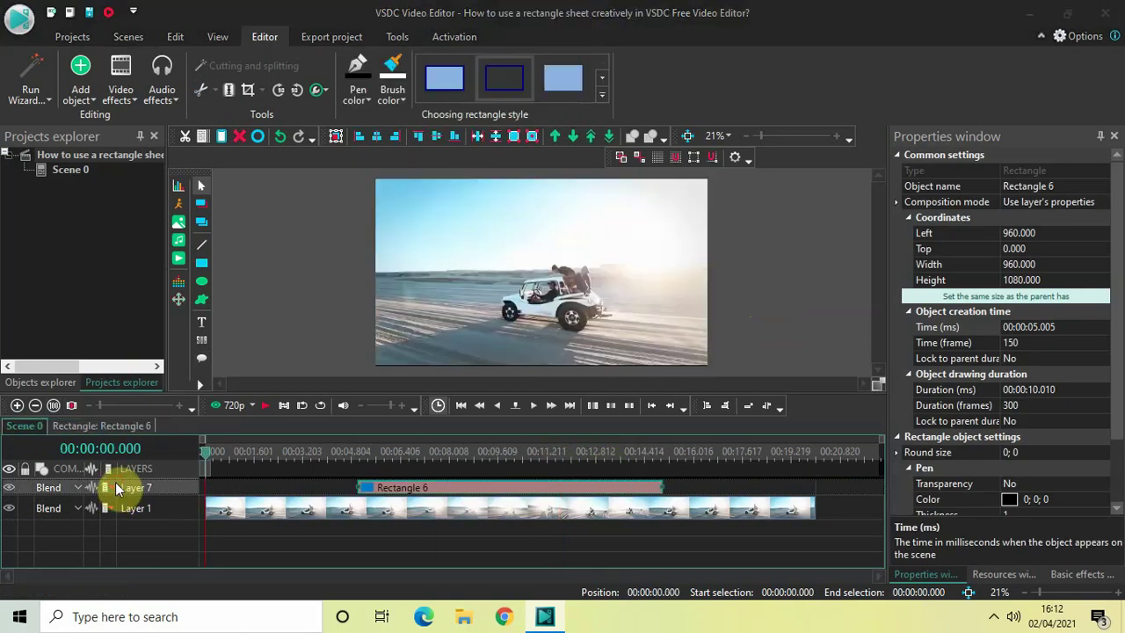
pyautogui.press('space')
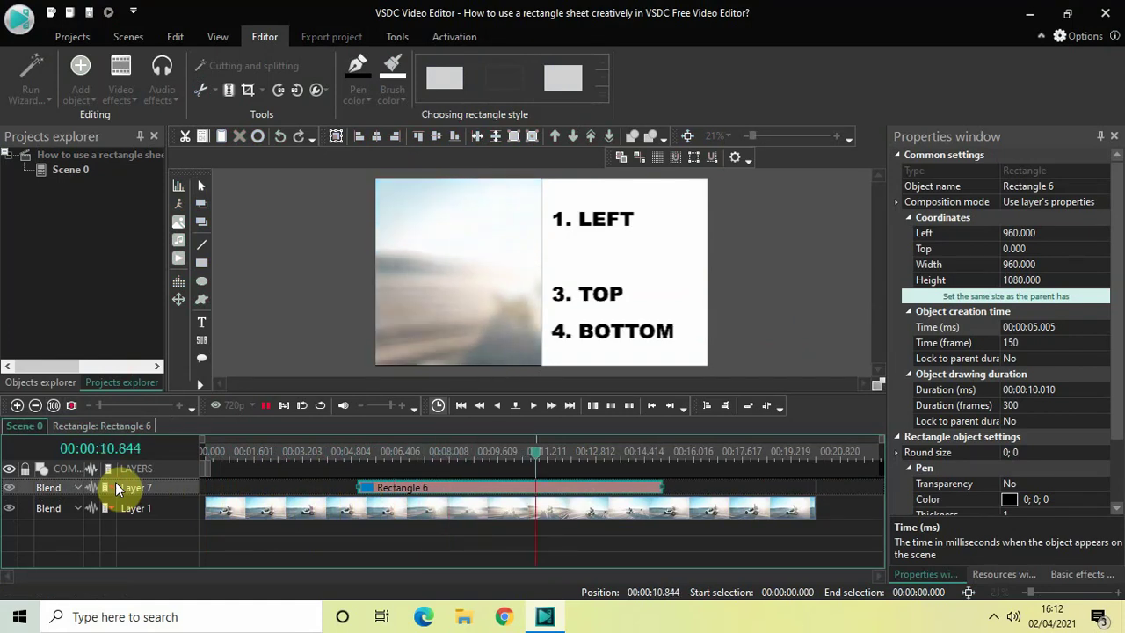
pyautogui.press('space')
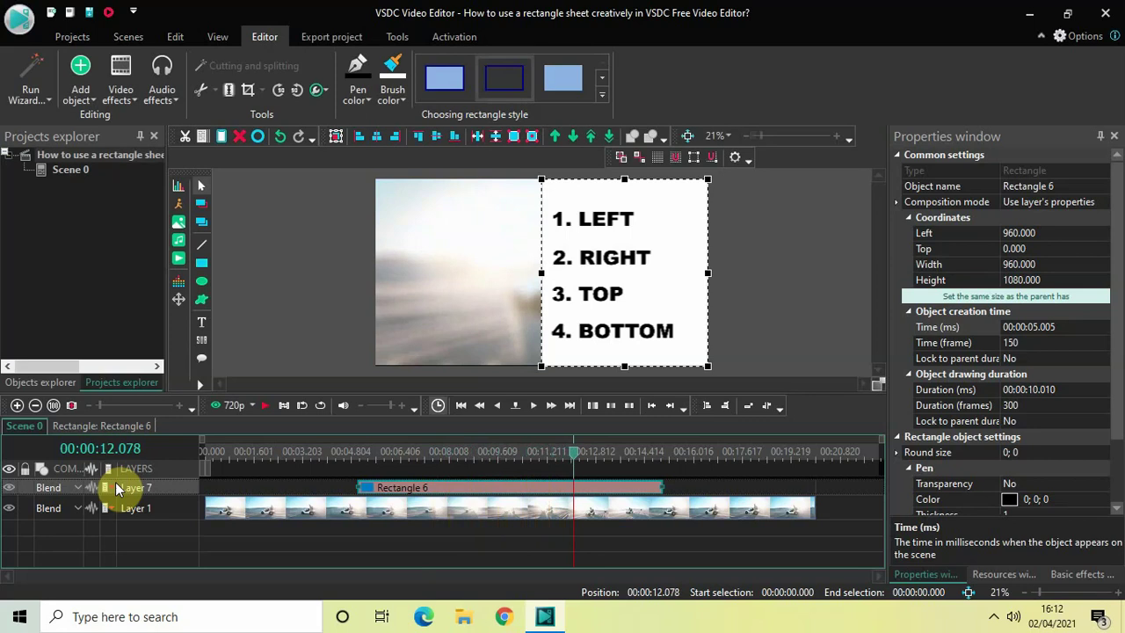
# - Open the rectangle's inner timeline and examine which text lines show at about 3.8, 5.4 and 7.0 seconds
pyautogui.doubleClick(475, 492)
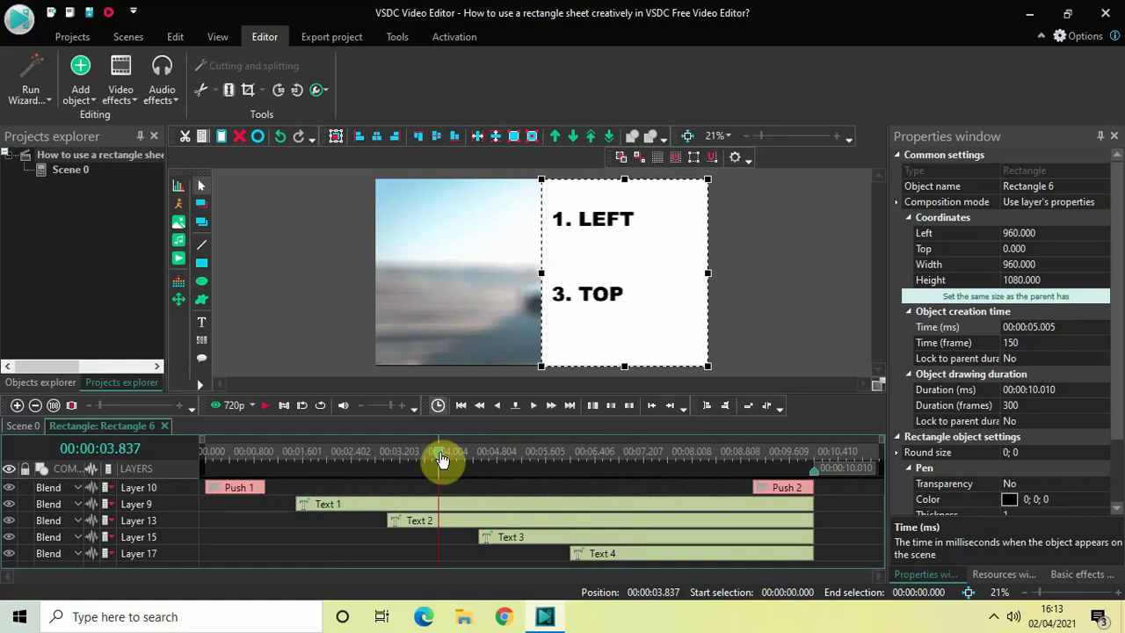
pyautogui.click(537, 459)
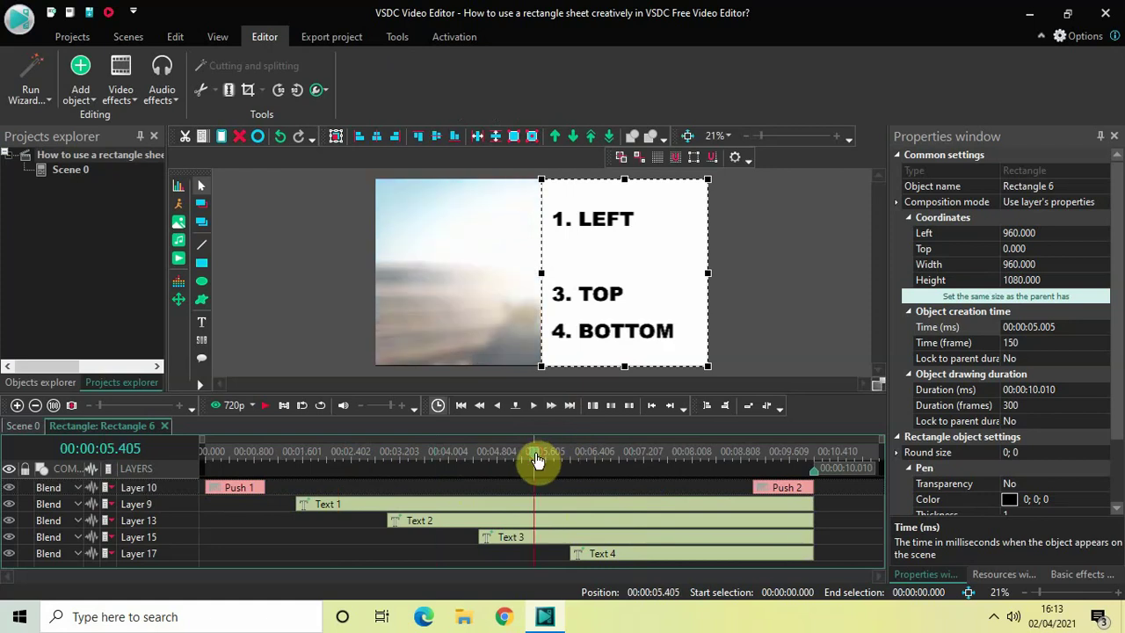
pyautogui.click(632, 455)
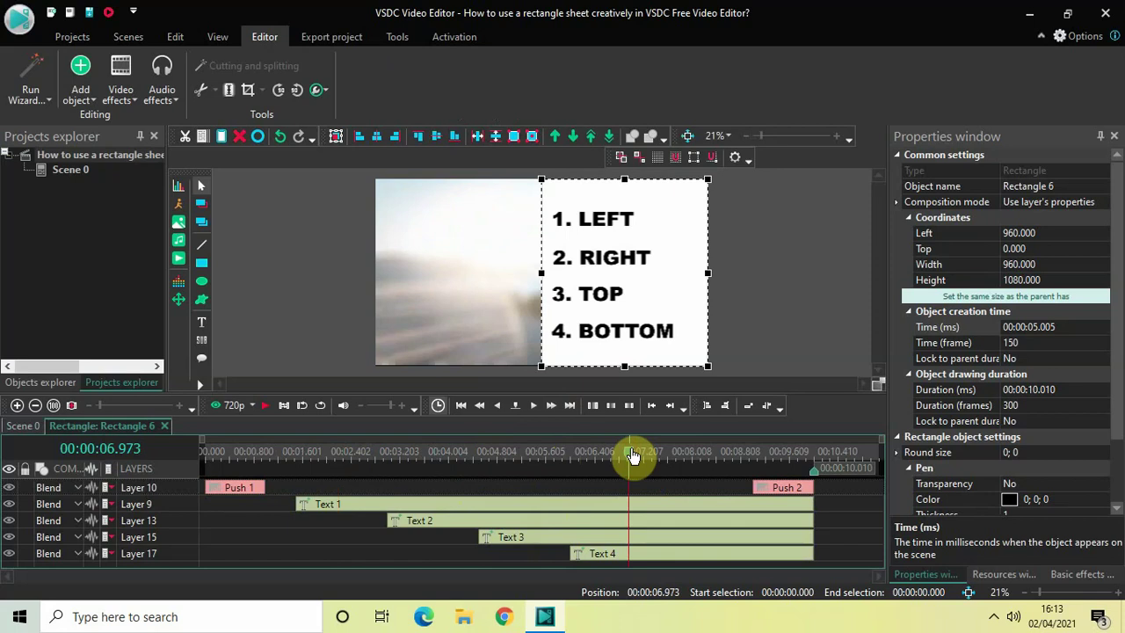
# - Move the Text 2 clip and then the Text 3 clip onto new layers below Text 4
pyautogui.click(597, 525)
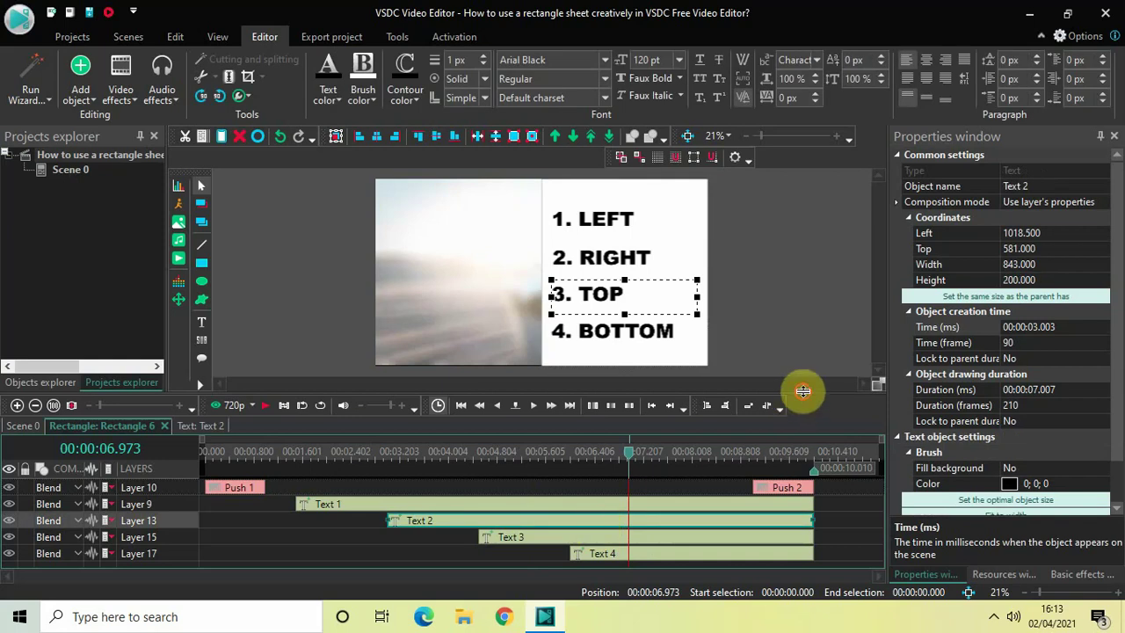
pyautogui.moveTo(803, 391); pyautogui.dragTo(786, 275)
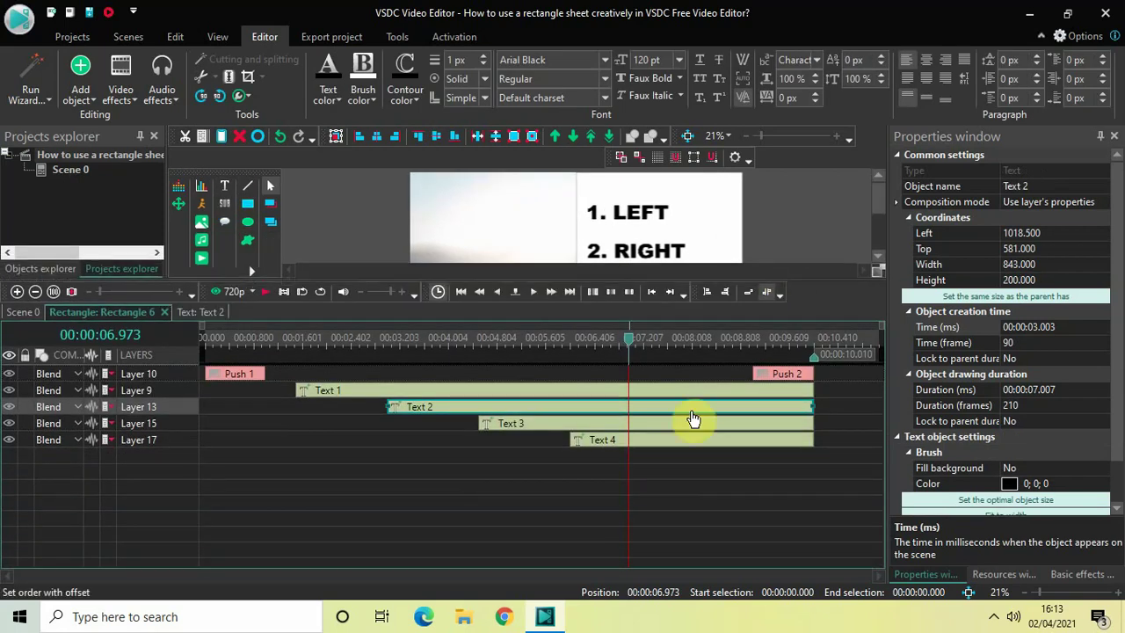
pyautogui.moveTo(672, 412); pyautogui.dragTo(672, 474)
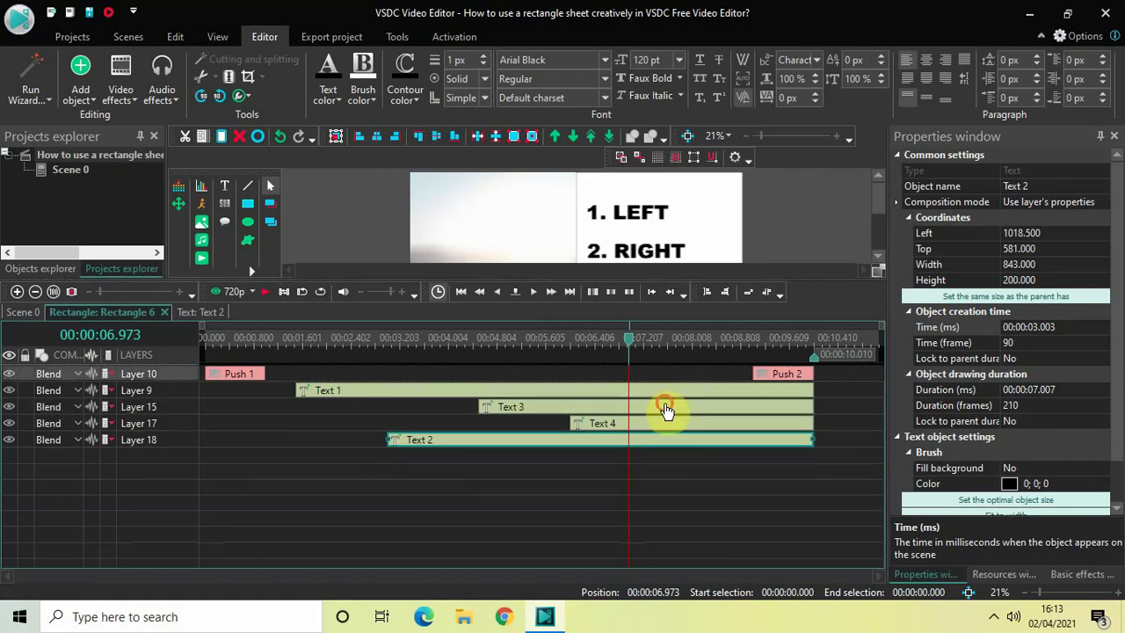
pyautogui.moveTo(665, 409); pyautogui.dragTo(689, 491)
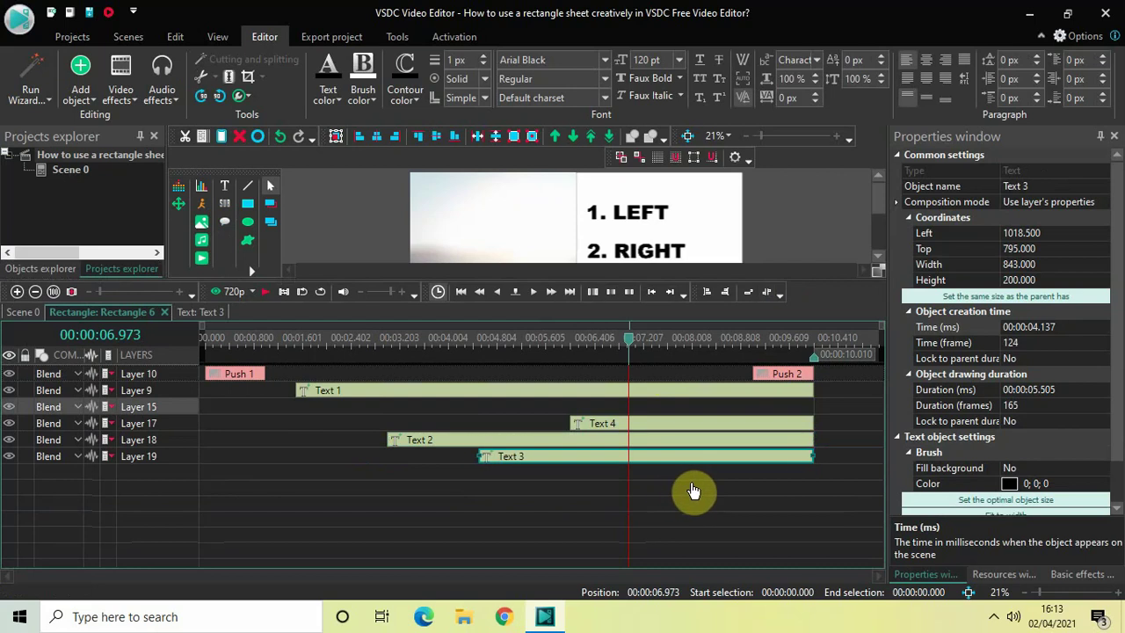
# - Extend the Text 4 clip's start back to 00:00:03.003 and trim the Text 2 clip's start to 00:00:04.504
pyautogui.click(603, 410)
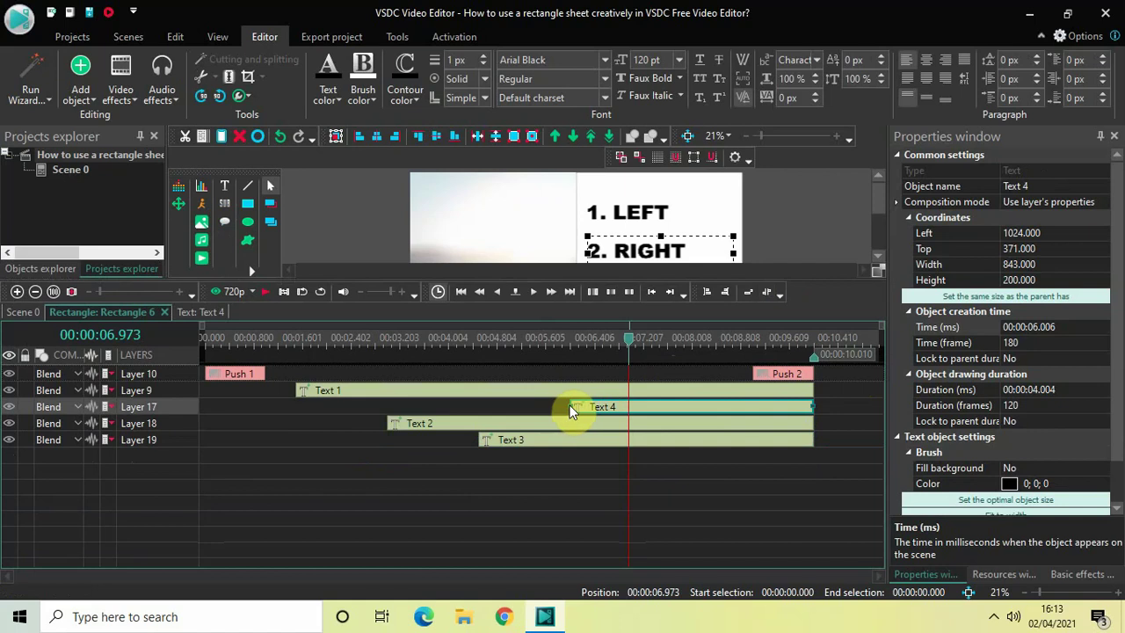
pyautogui.moveTo(572, 406); pyautogui.dragTo(389, 397)
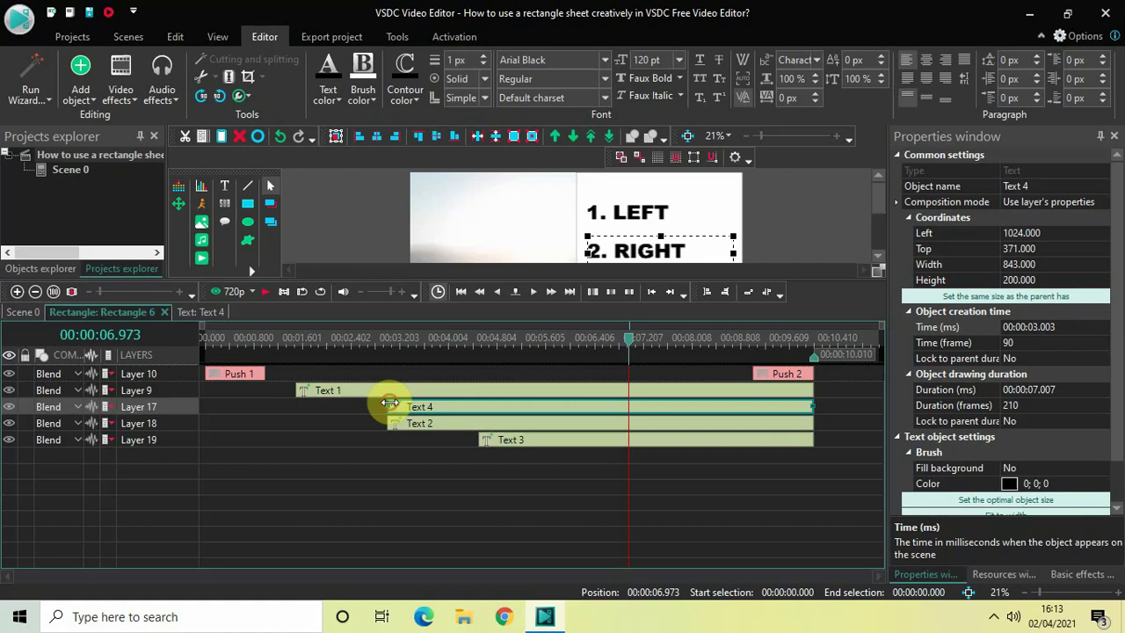
pyautogui.click(472, 427)
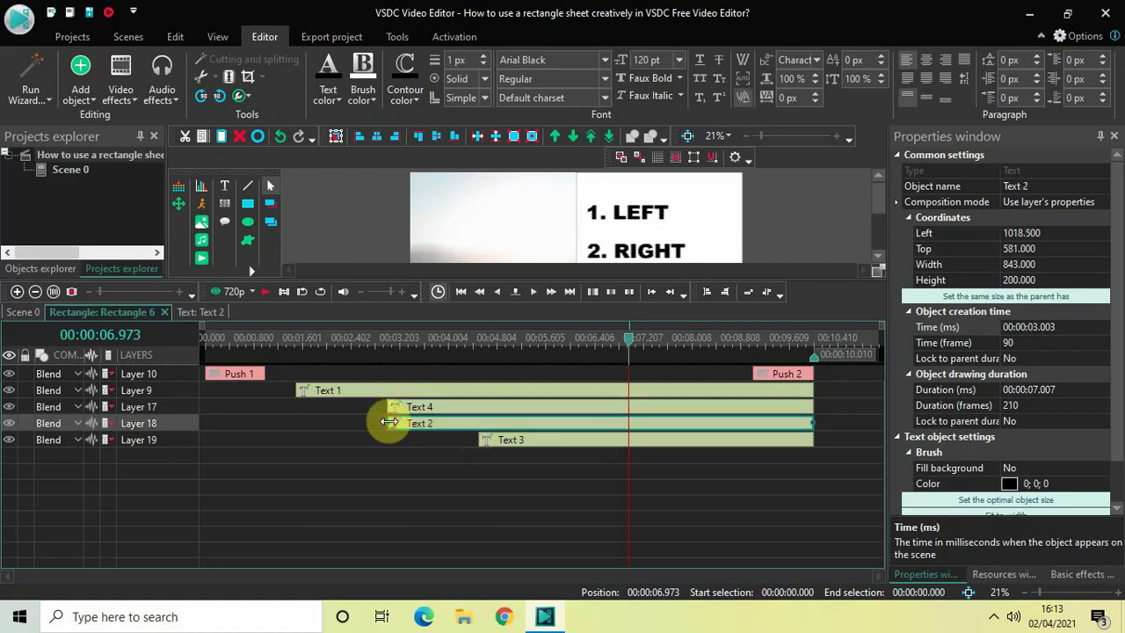
pyautogui.moveTo(390, 423); pyautogui.dragTo(478, 427)
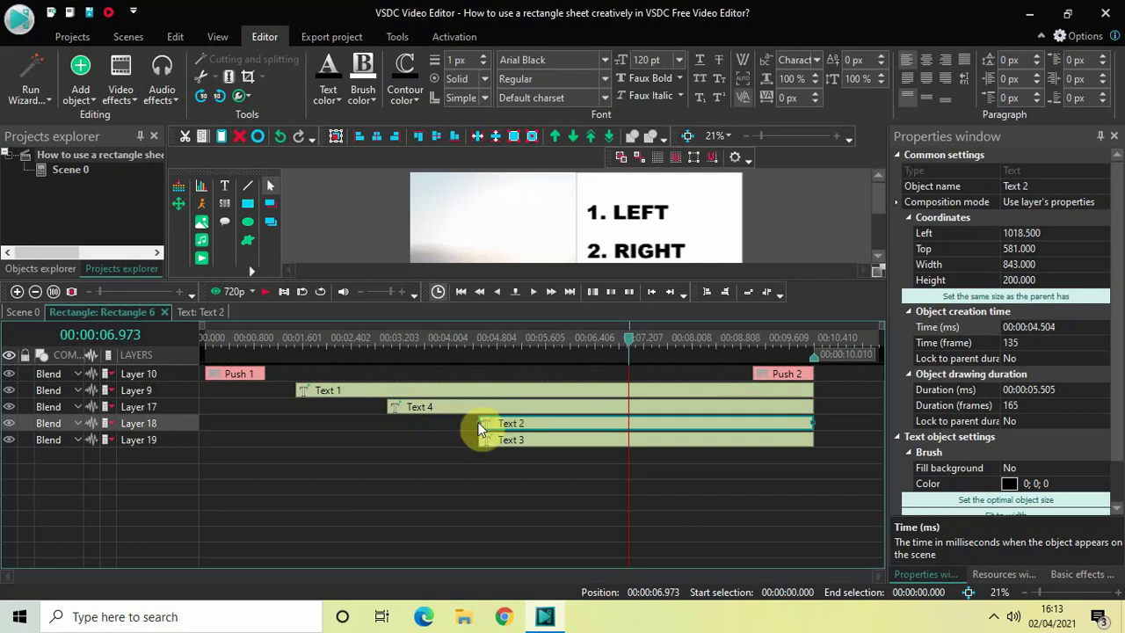
# - Trim the start of the Text 3 clip and set its creation time to 00:00:06.000
pyautogui.click(519, 448)
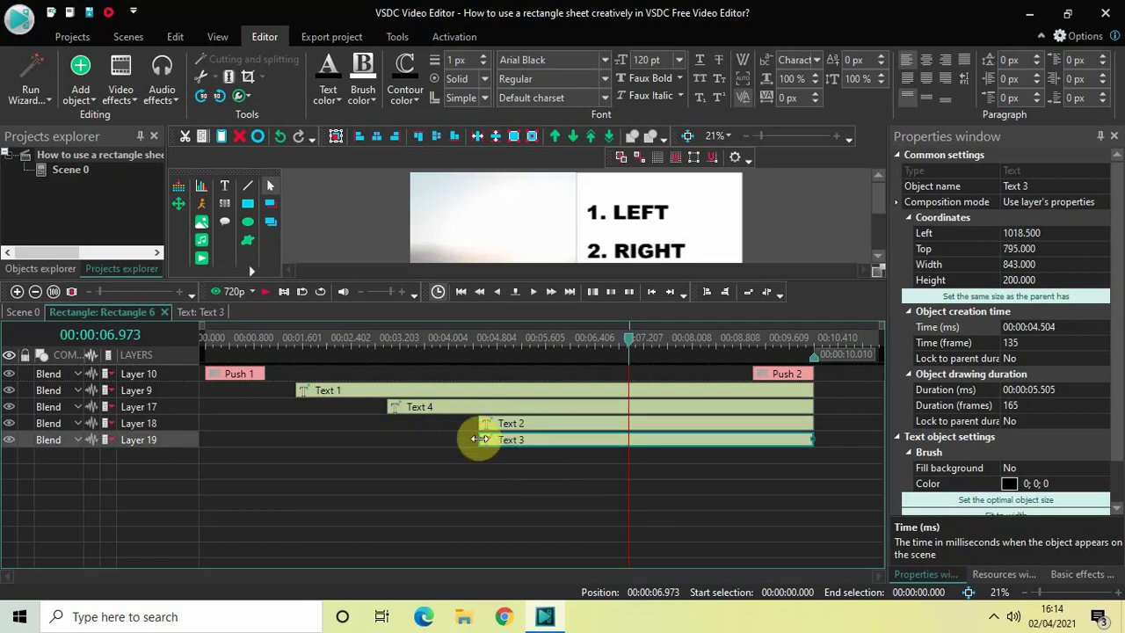
pyautogui.moveTo(482, 440); pyautogui.dragTo(571, 441)
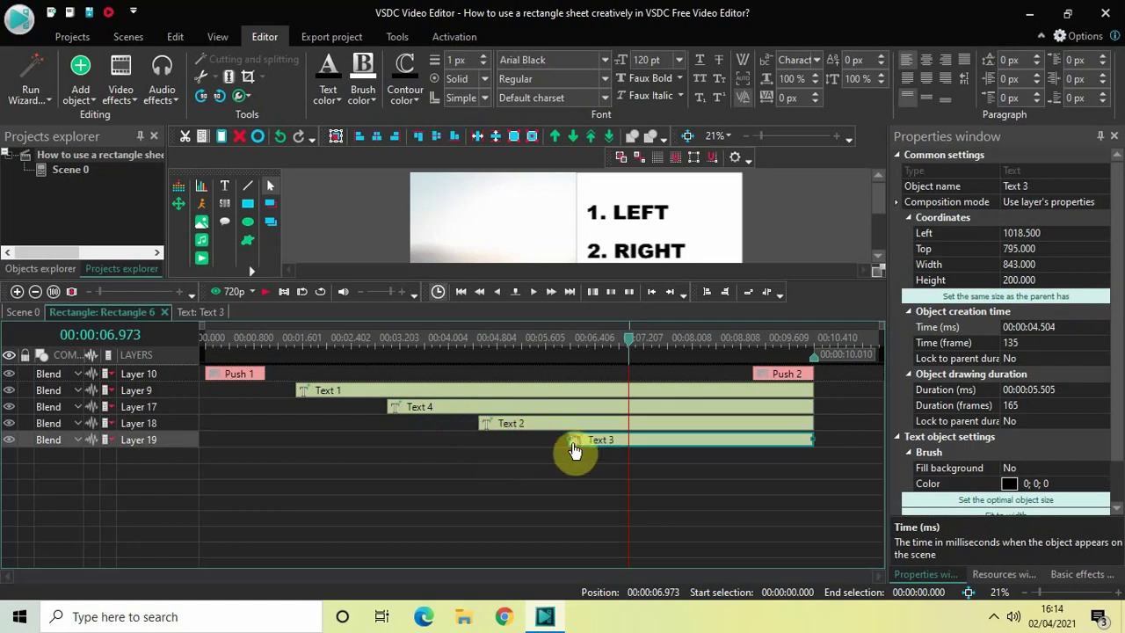
pyautogui.click(1069, 327)
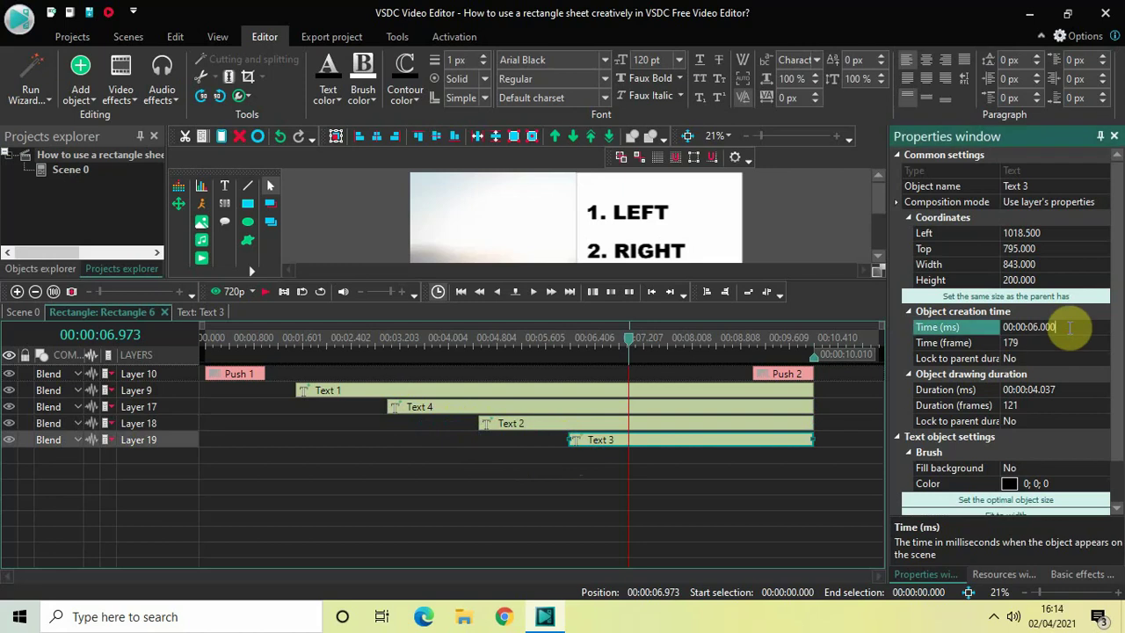
pyautogui.press('Return')
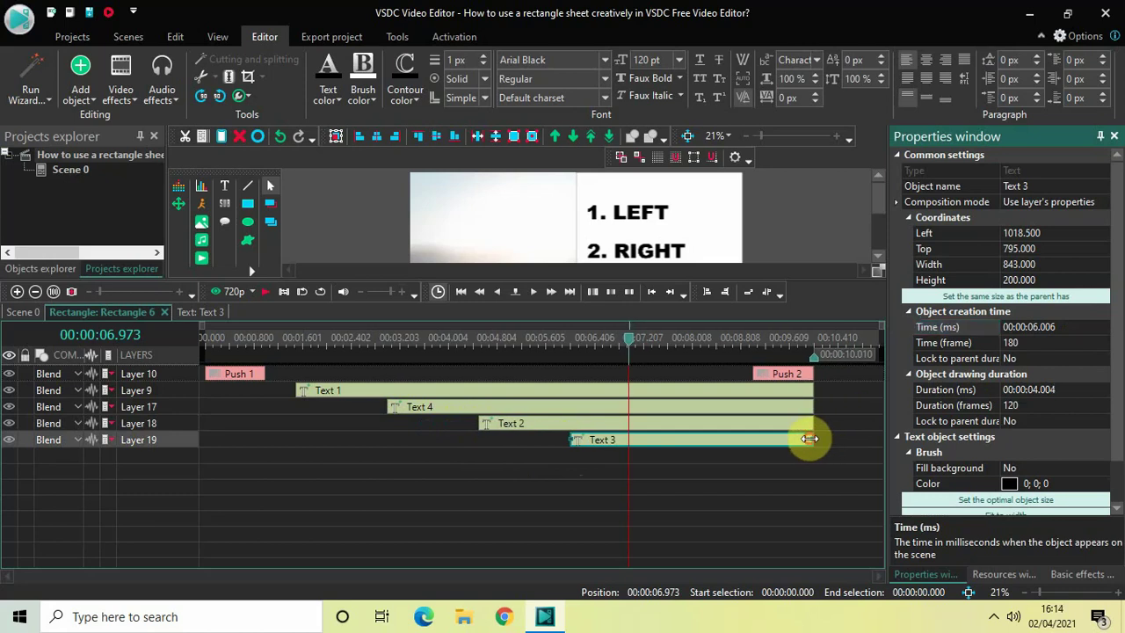
# - Return to the main scene and play the video from about 2.8 seconds to check the order of the text lines
pyautogui.click(585, 474)
pyautogui.moveTo(822, 466); pyautogui.dragTo(791, 403)
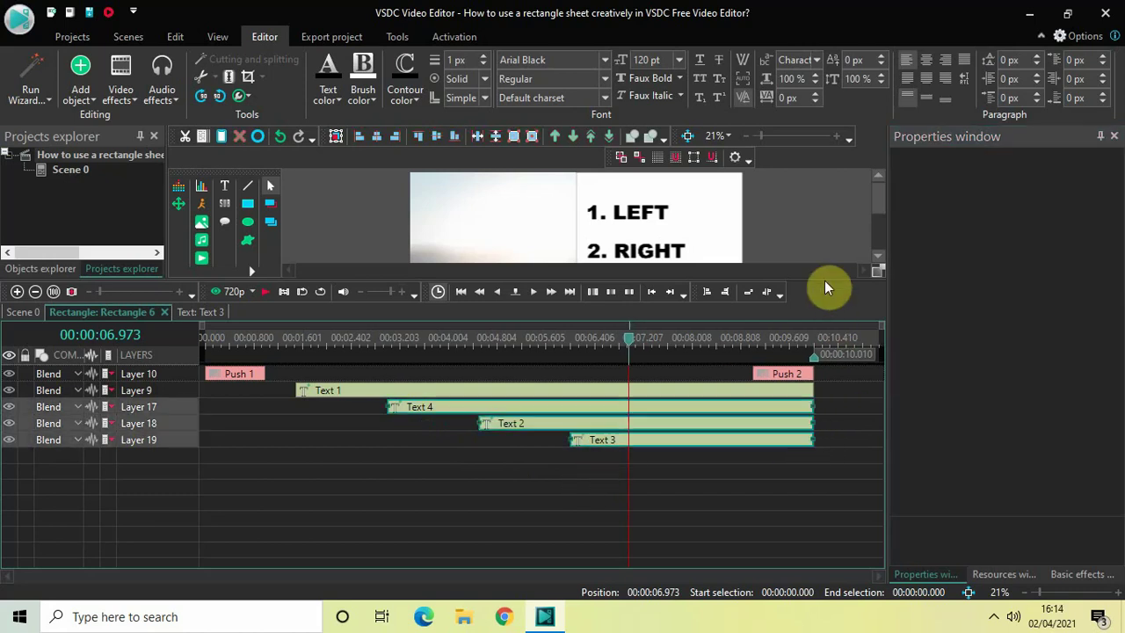
pyautogui.moveTo(826, 276); pyautogui.dragTo(826, 434)
pyautogui.click(746, 301)
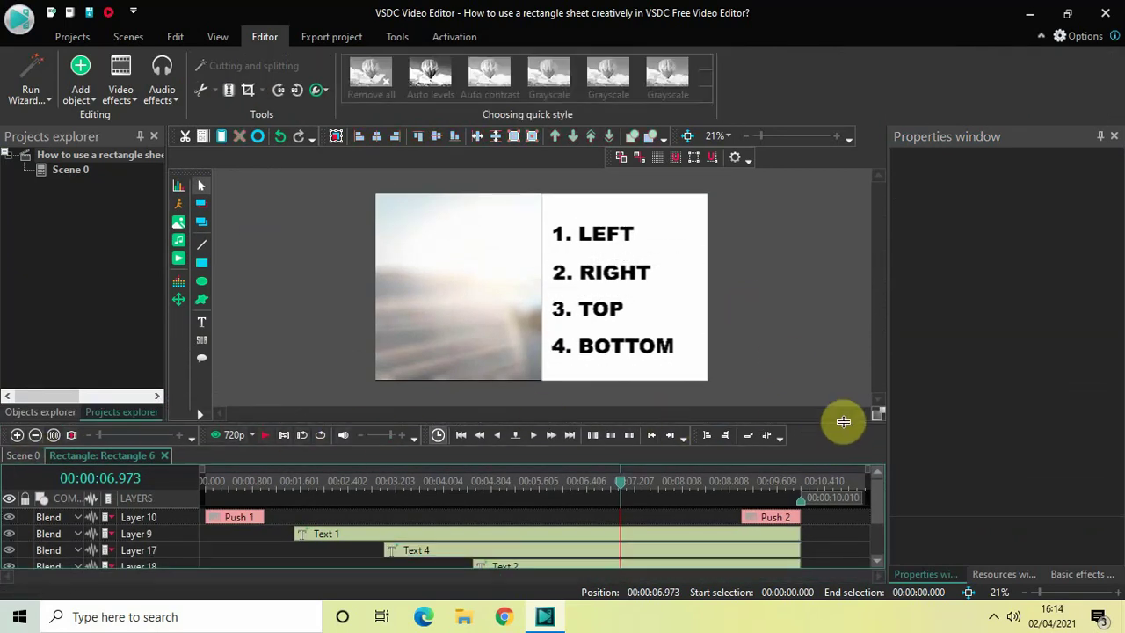
pyautogui.moveTo(845, 421); pyautogui.dragTo(848, 381)
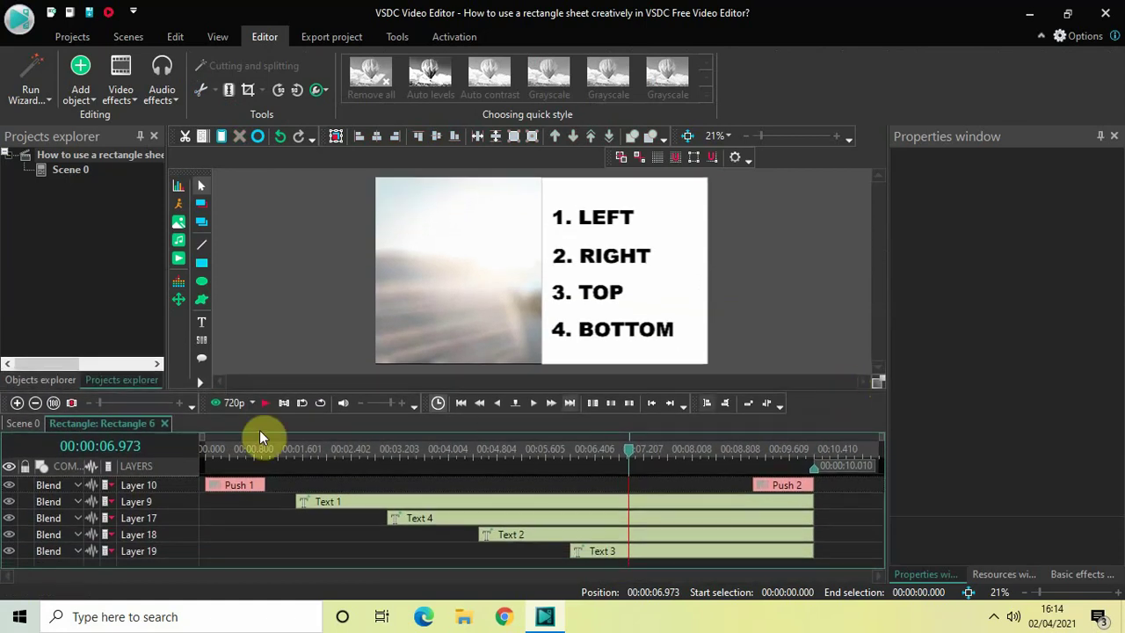
pyautogui.click(25, 425)
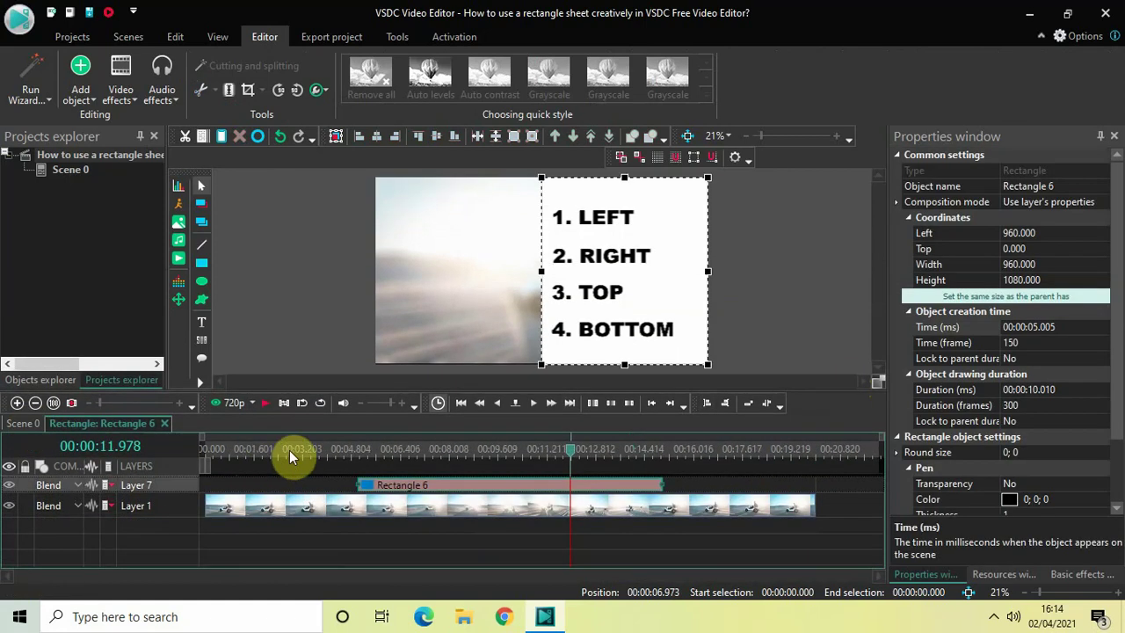
pyautogui.click(290, 454)
pyautogui.press('space')
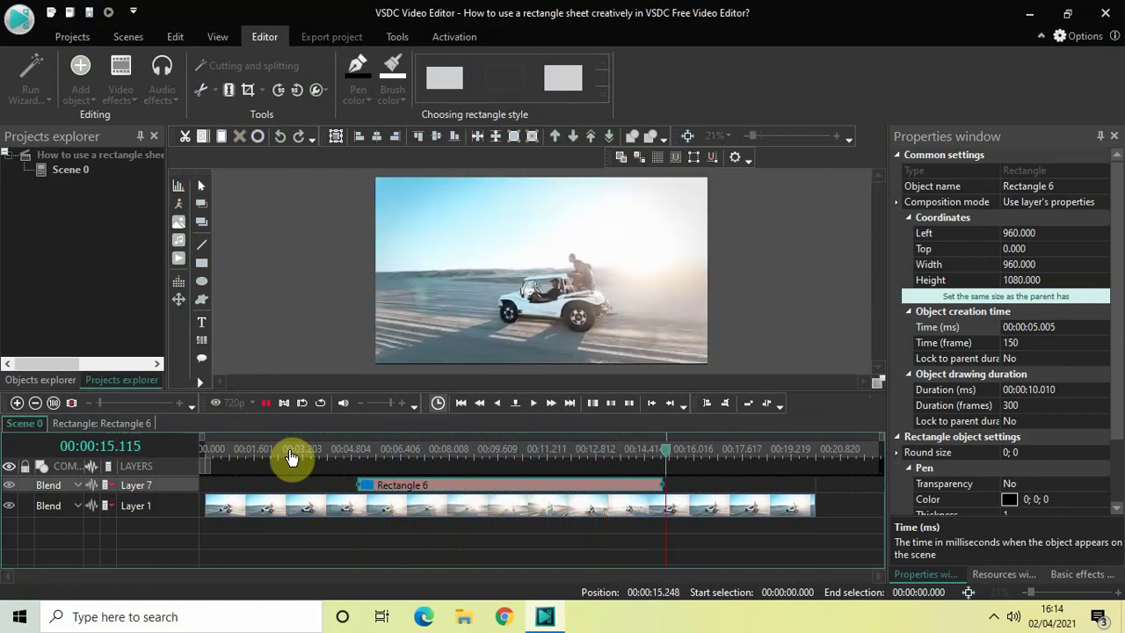
pyautogui.press('space')
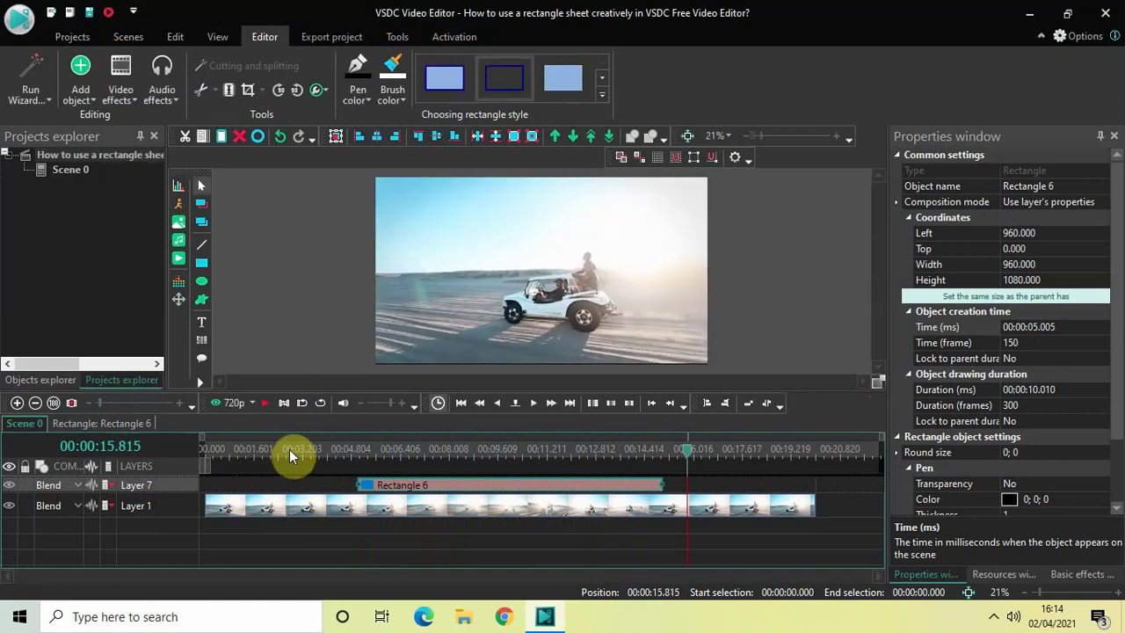
# - Open the rectangle's inner timeline and add a Fade in transparency effect at the start of the Text 1 clip
pyautogui.doubleClick(475, 481)
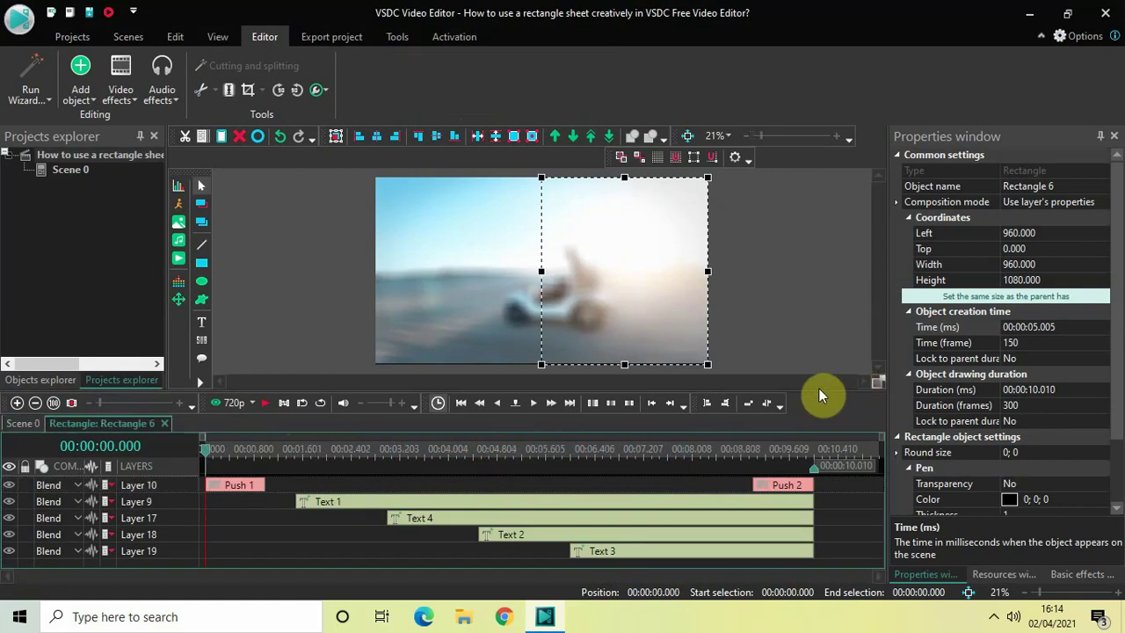
pyautogui.moveTo(818, 390); pyautogui.dragTo(817, 354)
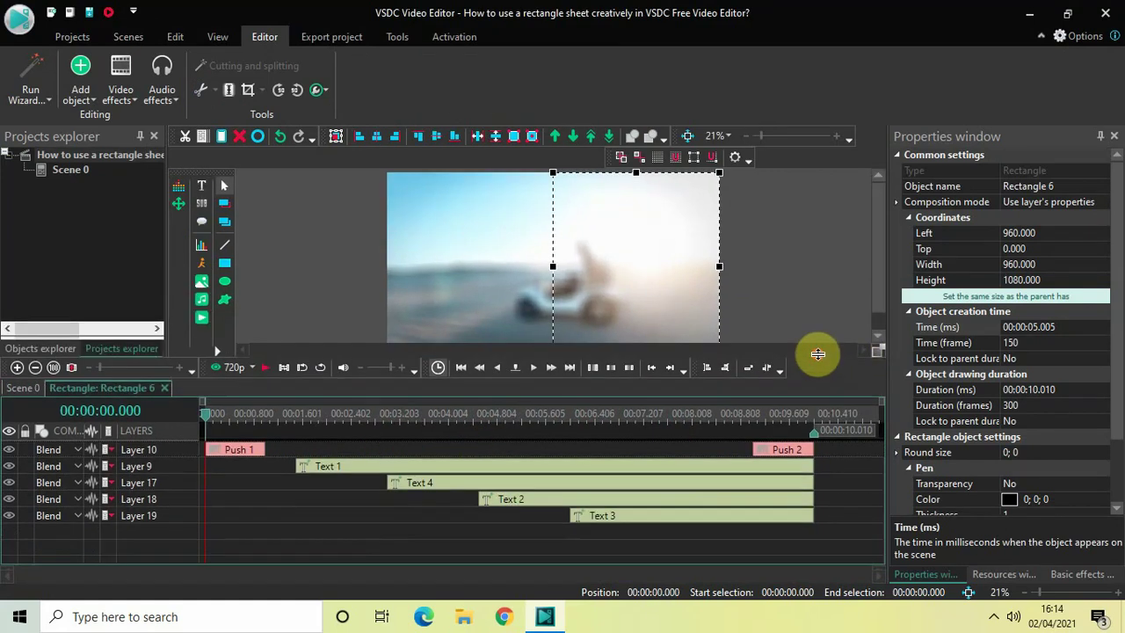
pyautogui.doubleClick(536, 472)
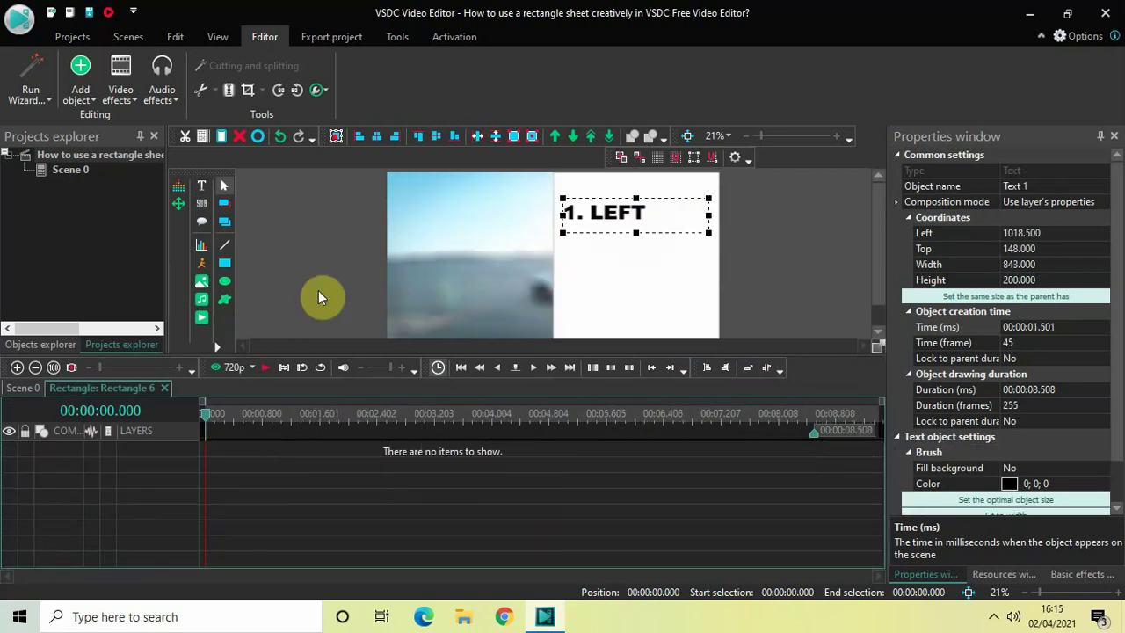
pyautogui.click(119, 90)
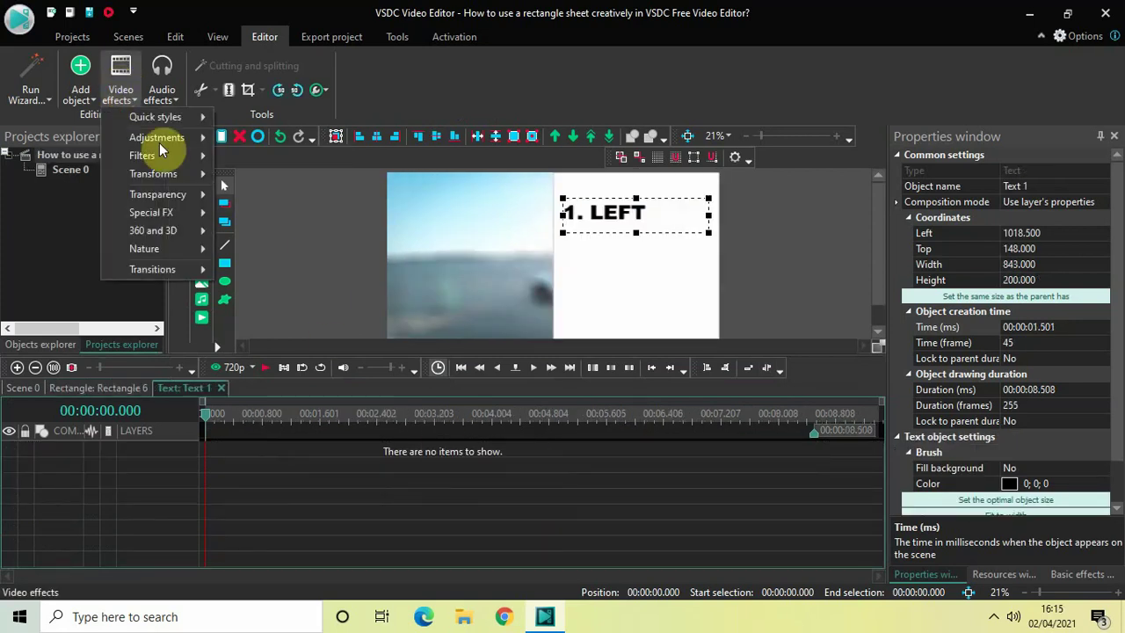
pyautogui.moveTo(178, 196)
pyautogui.click(256, 197)
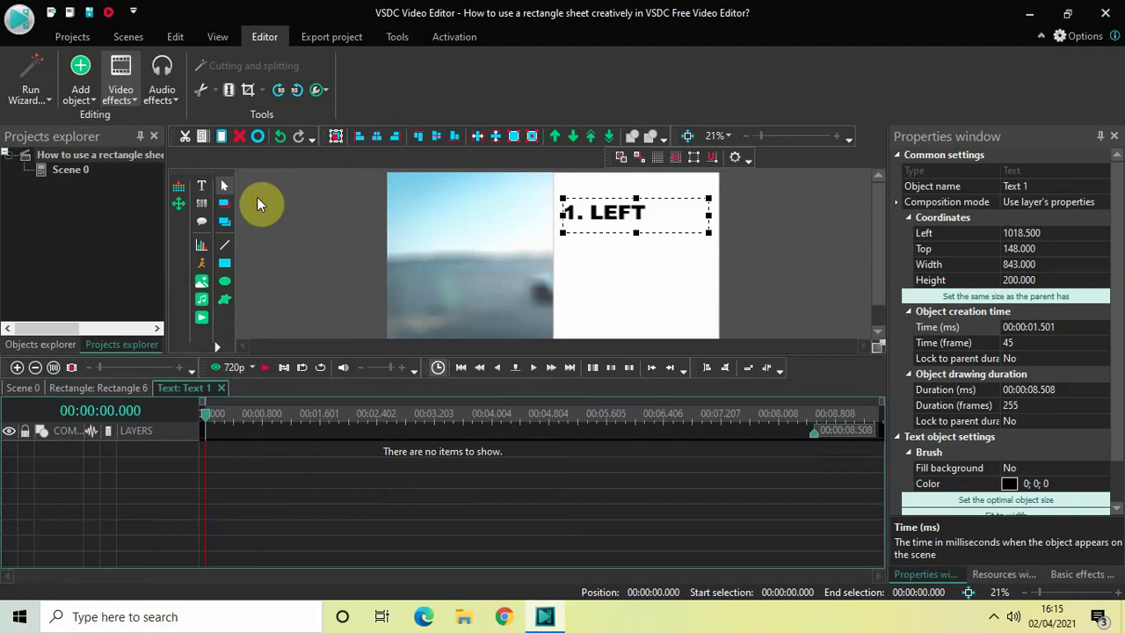
pyautogui.click(703, 385)
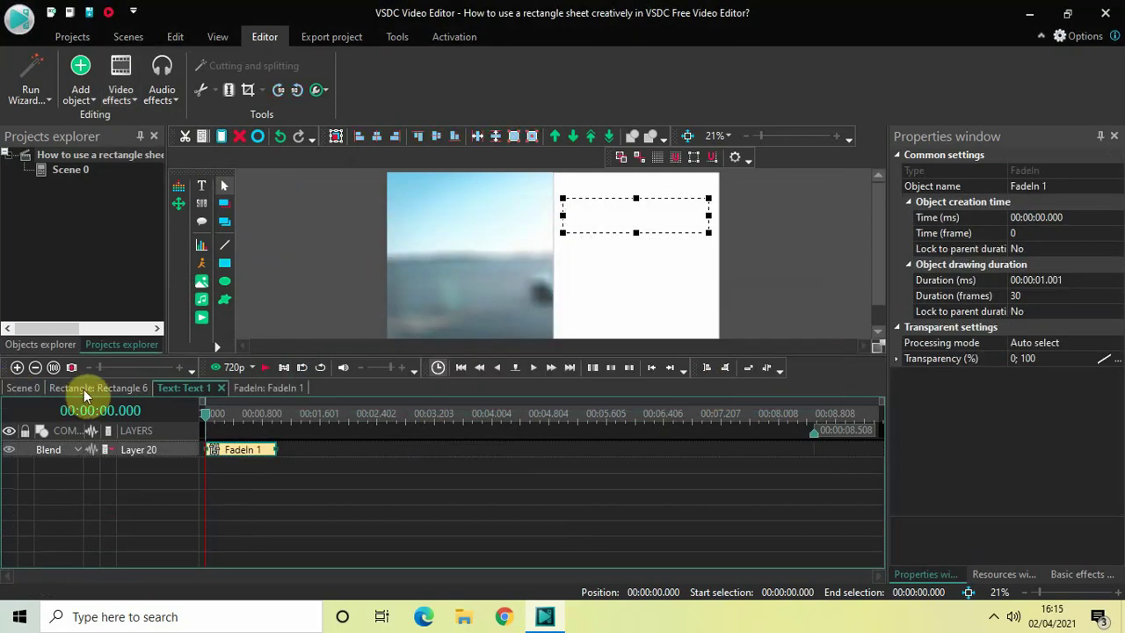
# - Add a Fade in effect to the Text 4 clip ("2. RIGHT"), positioned from scene begin on a new layer
pyautogui.click(84, 389)
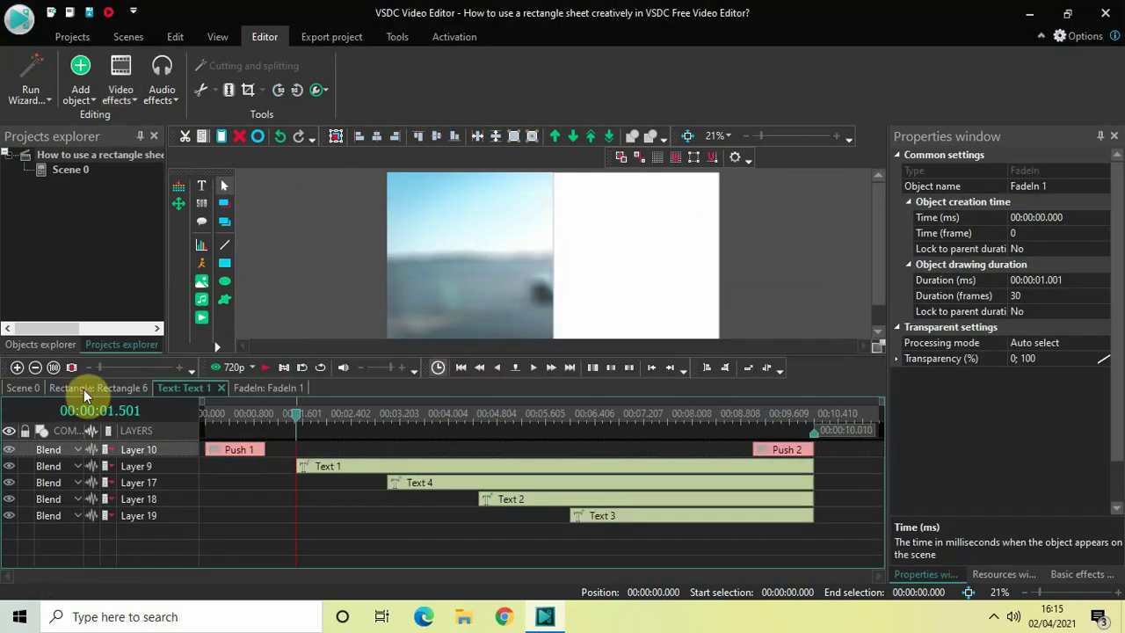
pyautogui.doubleClick(454, 483)
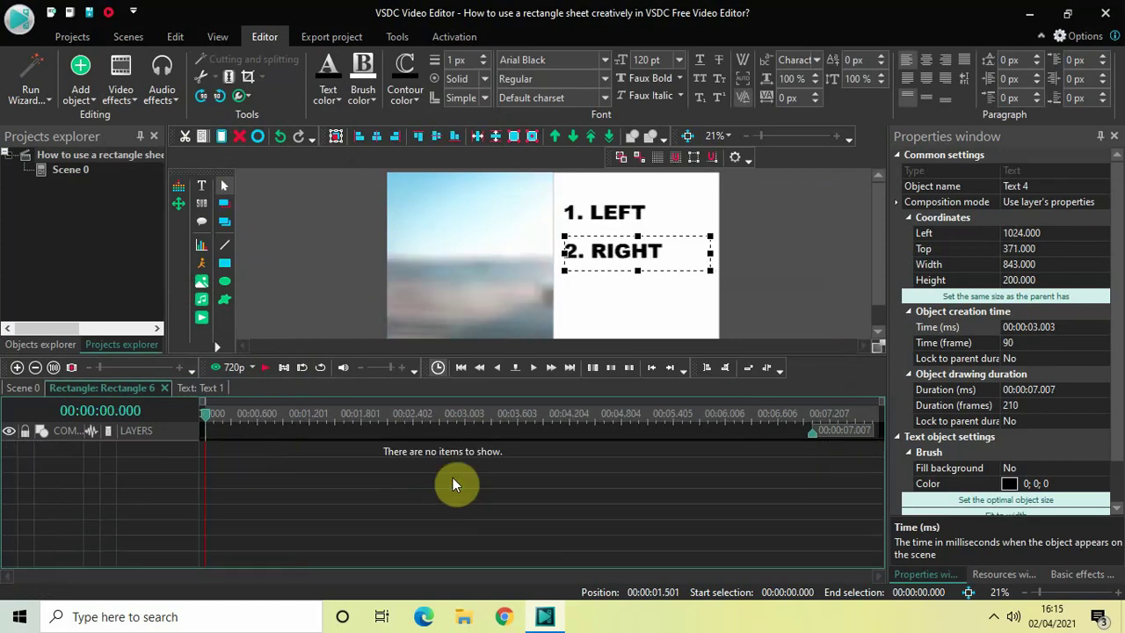
pyautogui.click(121, 85)
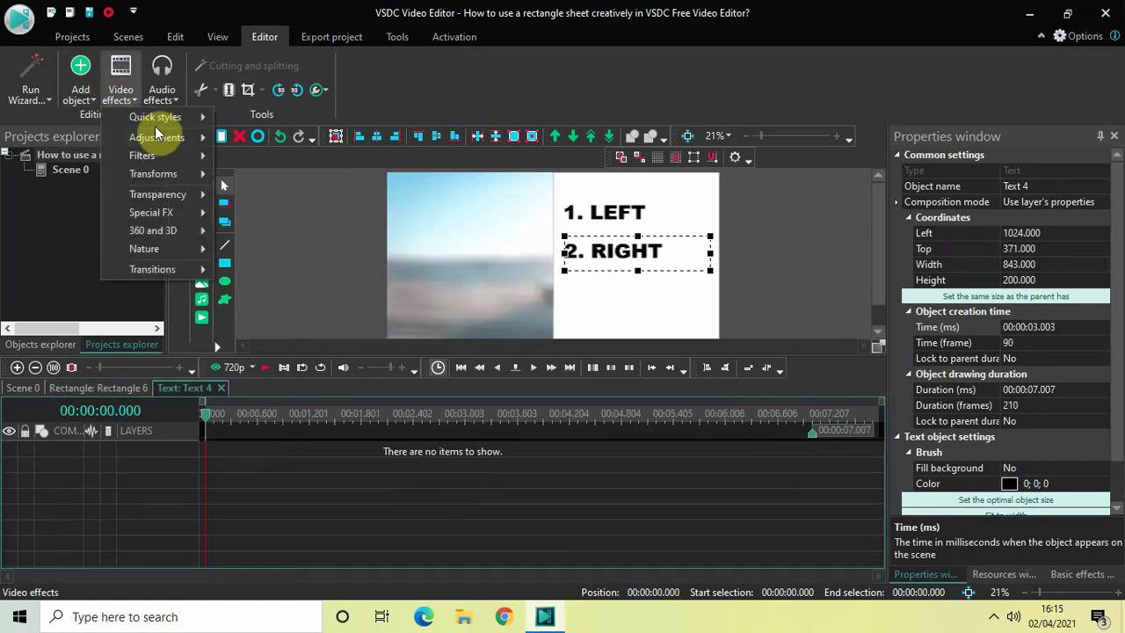
pyautogui.moveTo(169, 191)
pyautogui.click(274, 195)
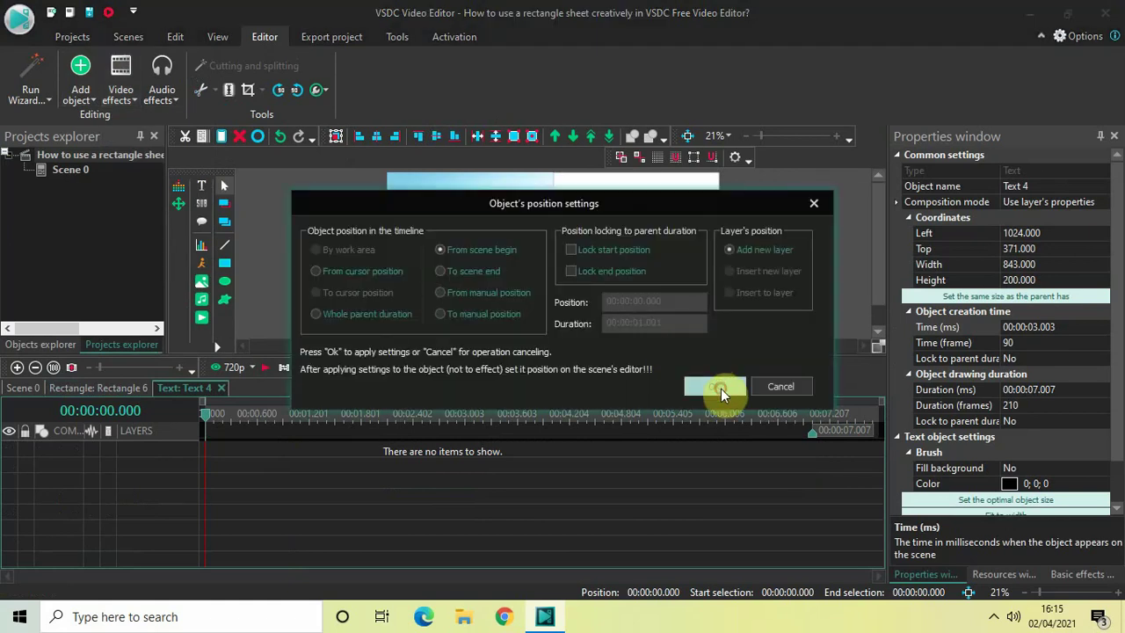
pyautogui.click(720, 388)
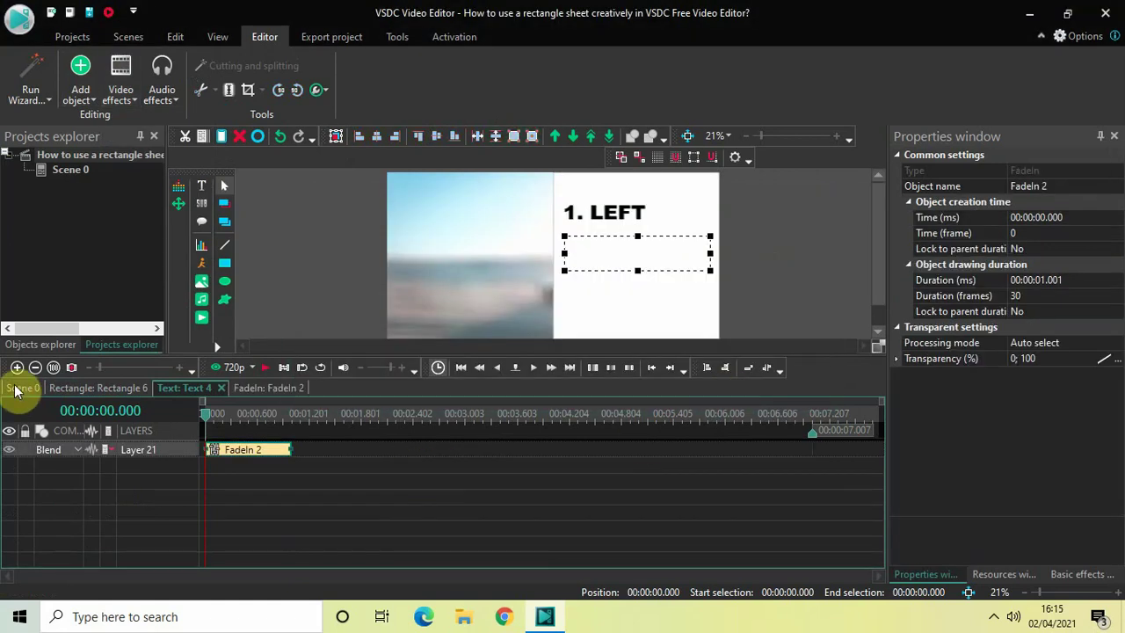
# - Add a Fade in effect to the Text 2 clip ("3. TOP"), positioned from scene begin on a new layer
pyautogui.click(76, 387)
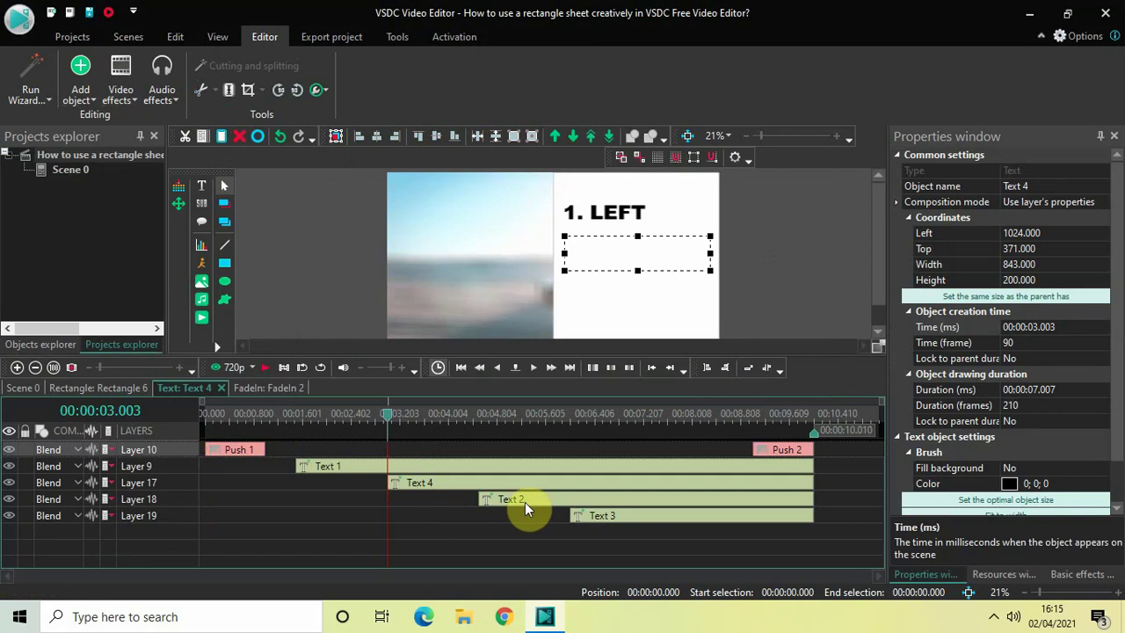
pyautogui.doubleClick(566, 501)
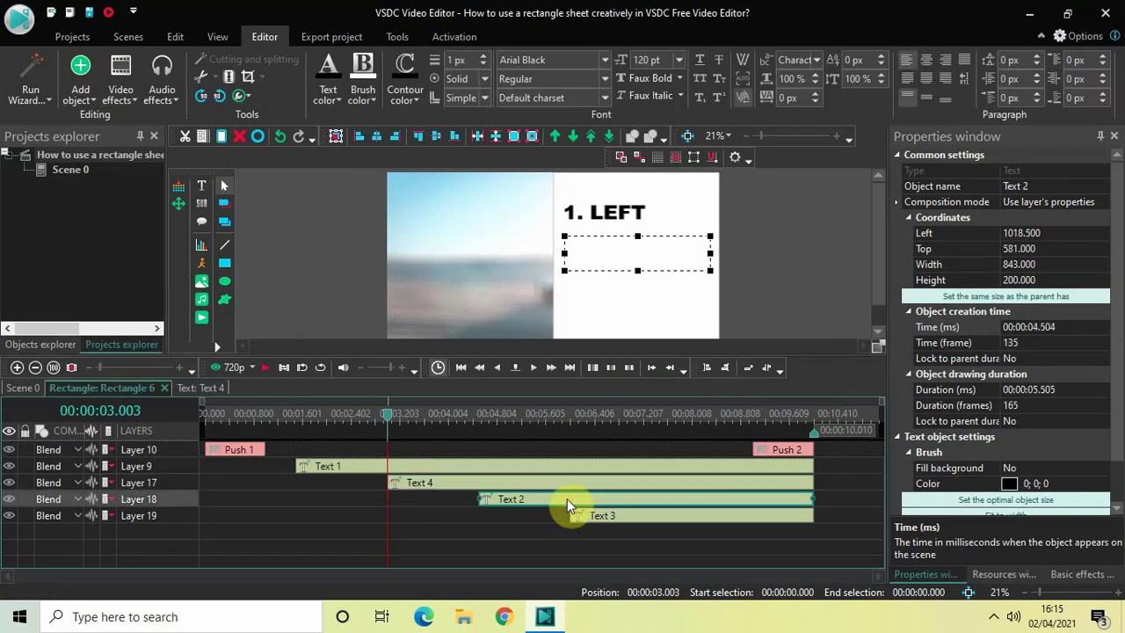
pyautogui.click(122, 88)
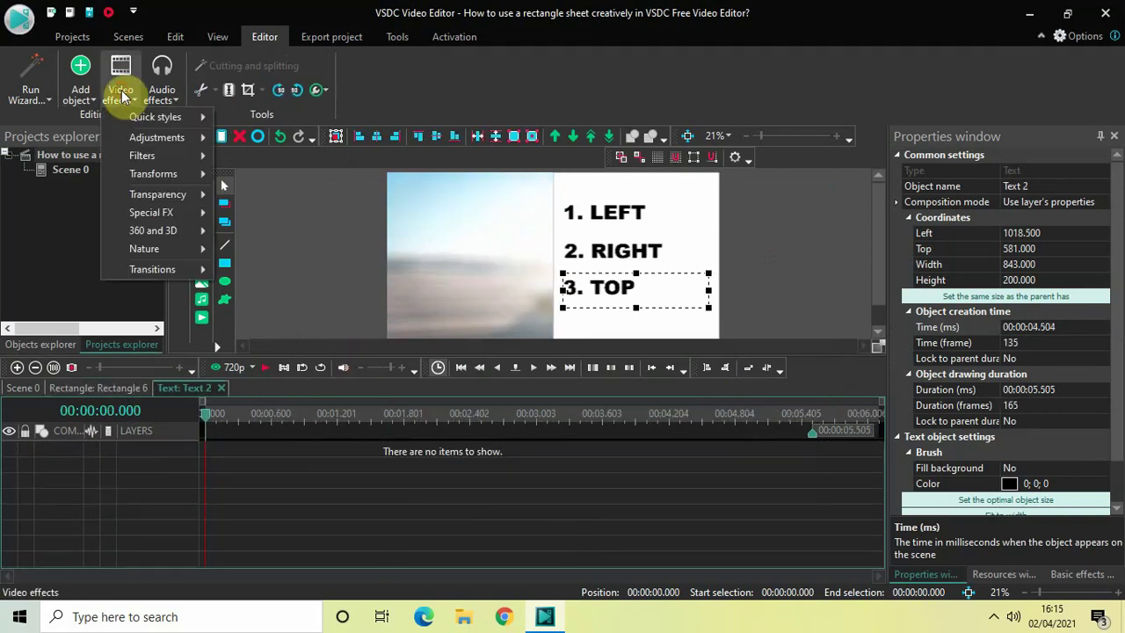
pyautogui.moveTo(169, 200)
pyautogui.click(264, 196)
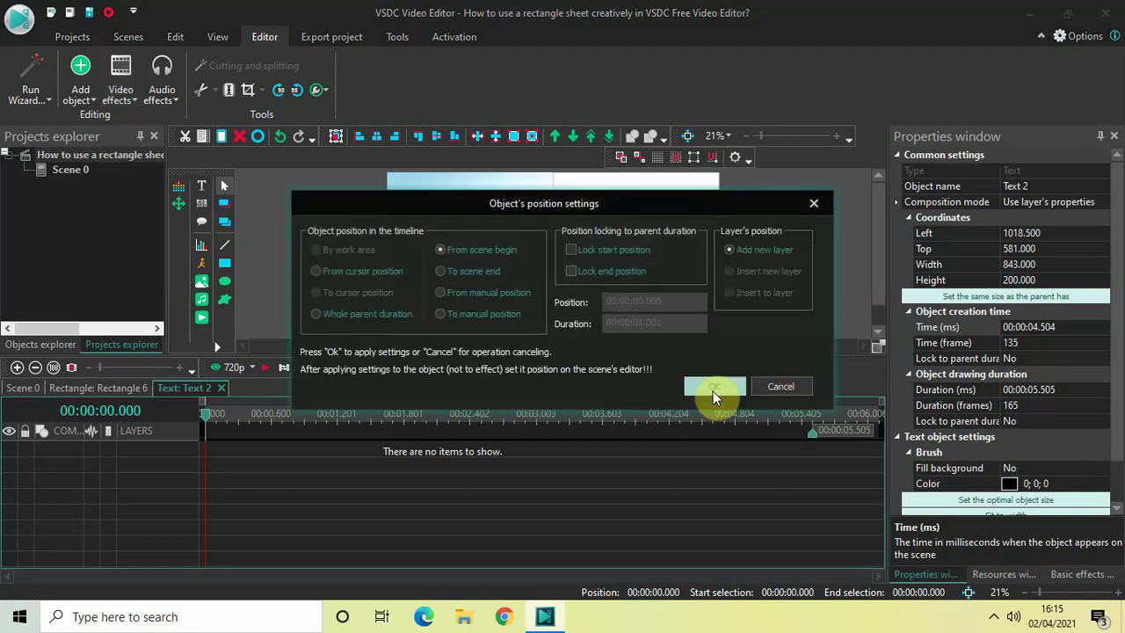
pyautogui.click(711, 389)
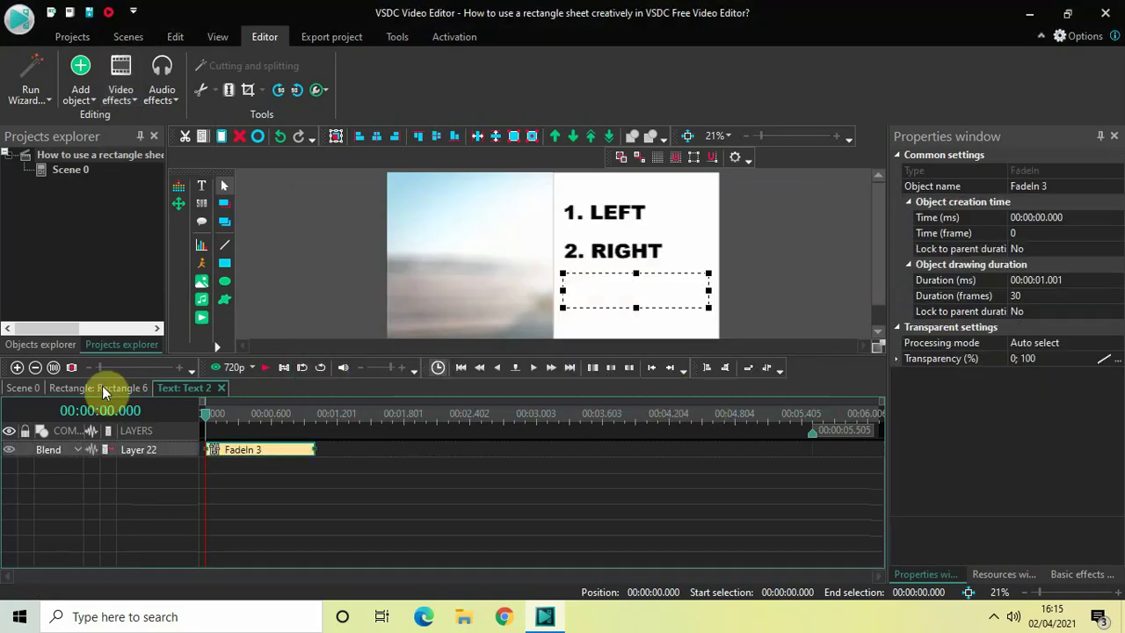
# - Add a Fade in effect to the Text 3 clip ("4. BOTTOM"), positioned from scene begin on a new layer
pyautogui.click(92, 392)
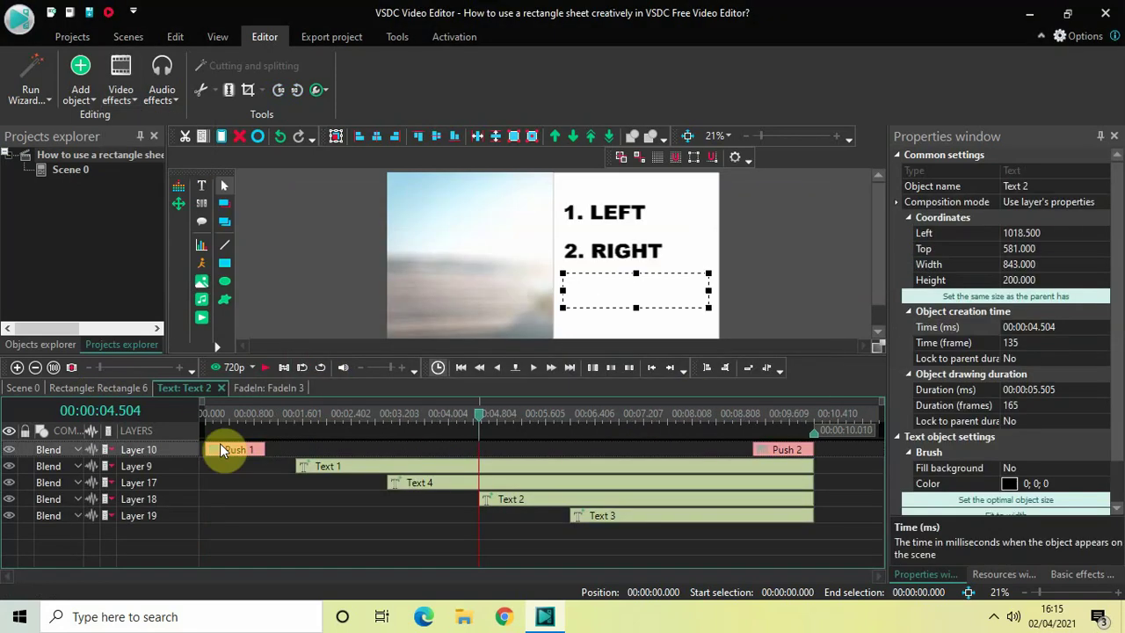
pyautogui.doubleClick(616, 514)
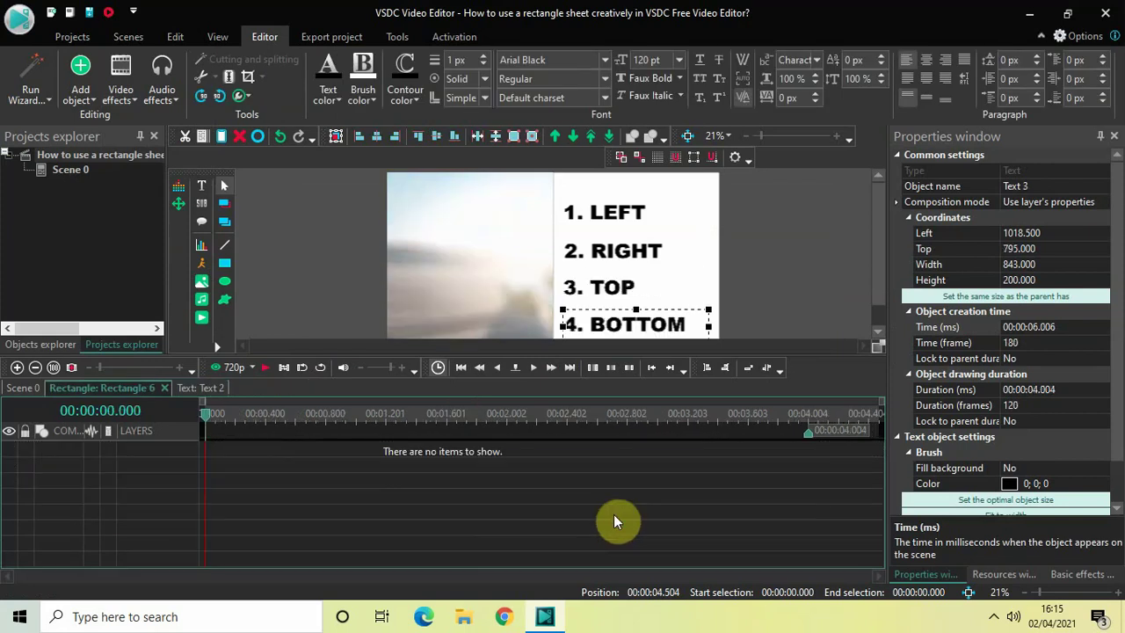
pyautogui.click(109, 83)
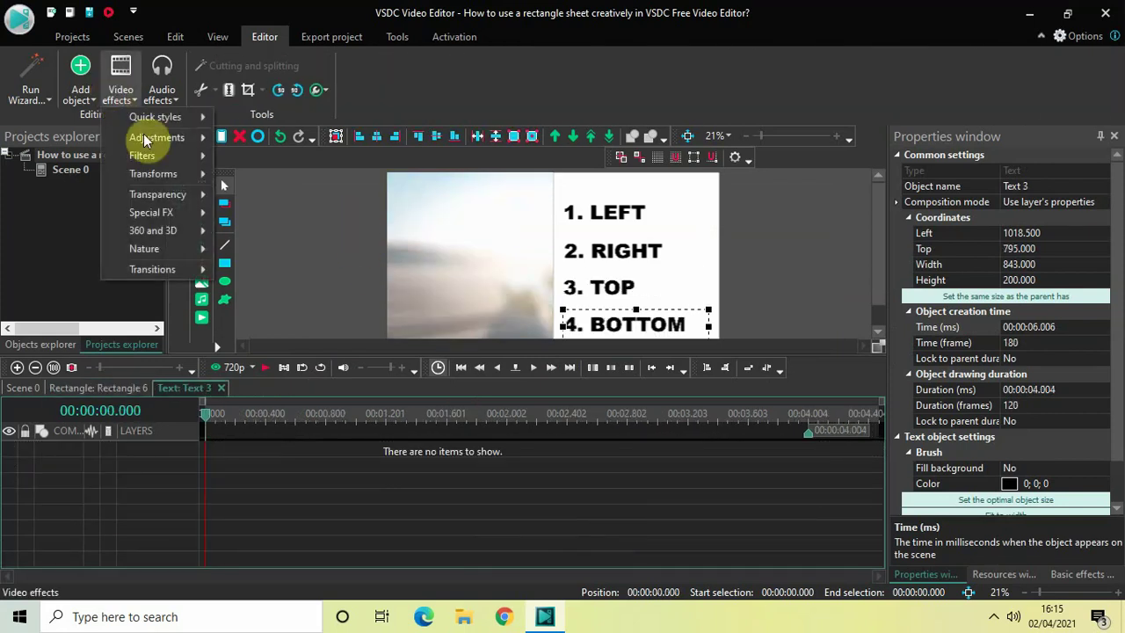
pyautogui.moveTo(189, 201)
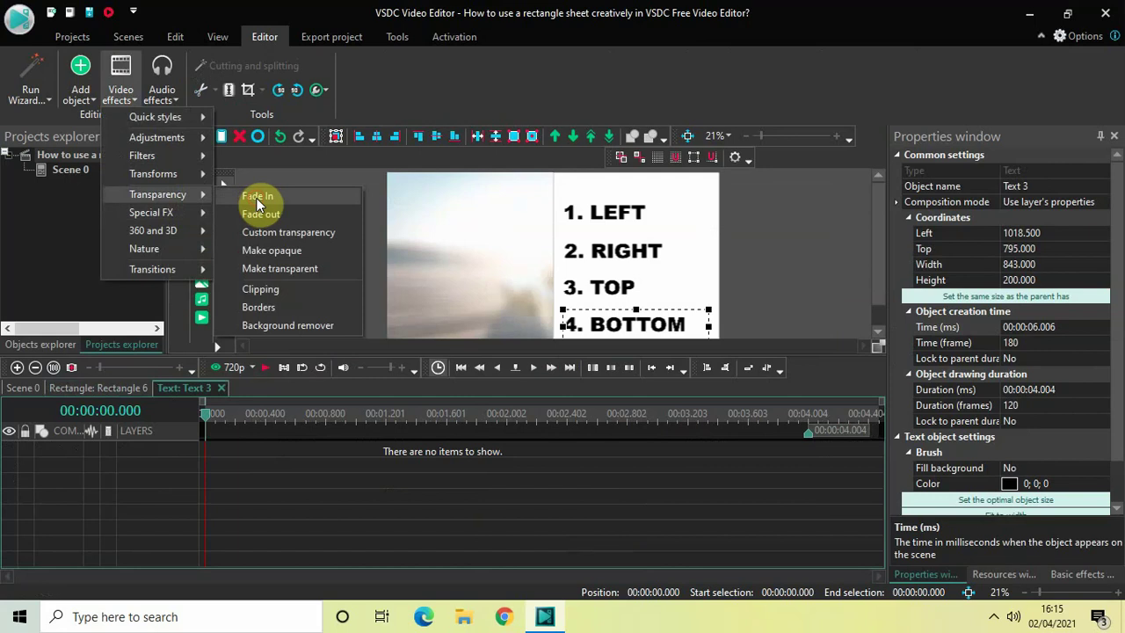
pyautogui.click(255, 197)
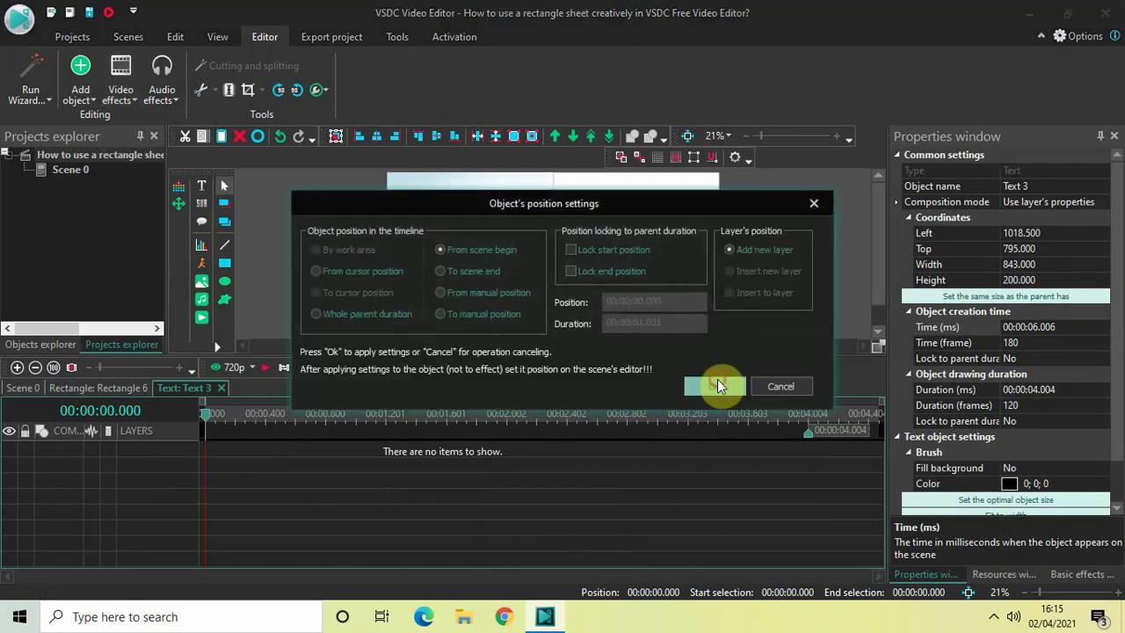
pyautogui.click(717, 384)
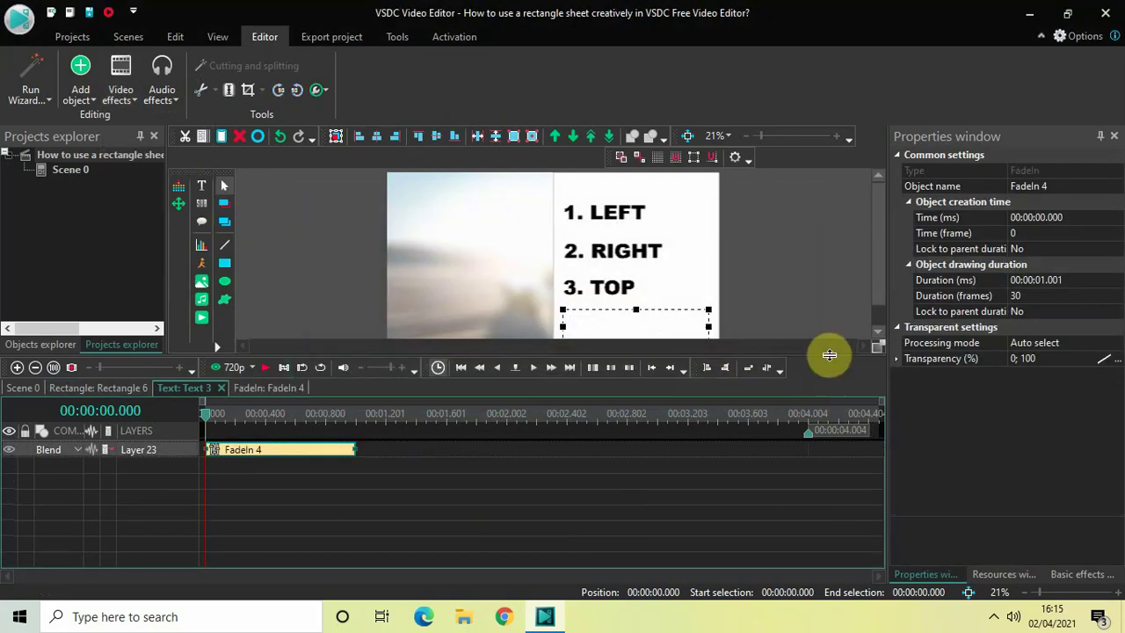
# - Go back to the main scene and play the video from the start to check the text fade-ins
pyautogui.moveTo(831, 353); pyautogui.dragTo(836, 419)
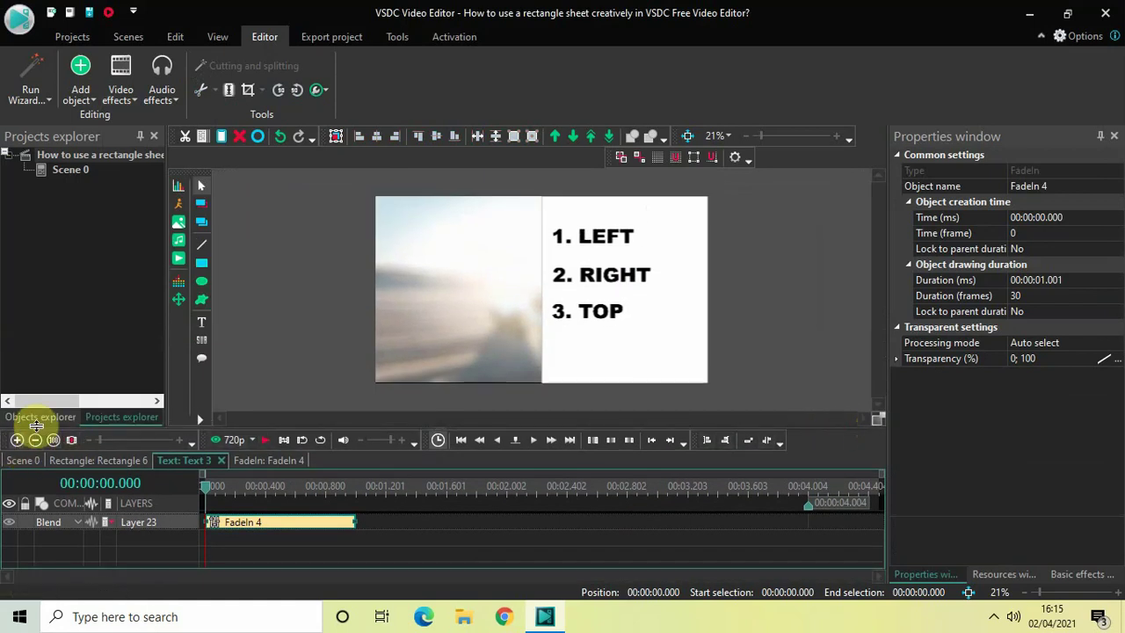
pyautogui.click(22, 461)
pyautogui.click(432, 520)
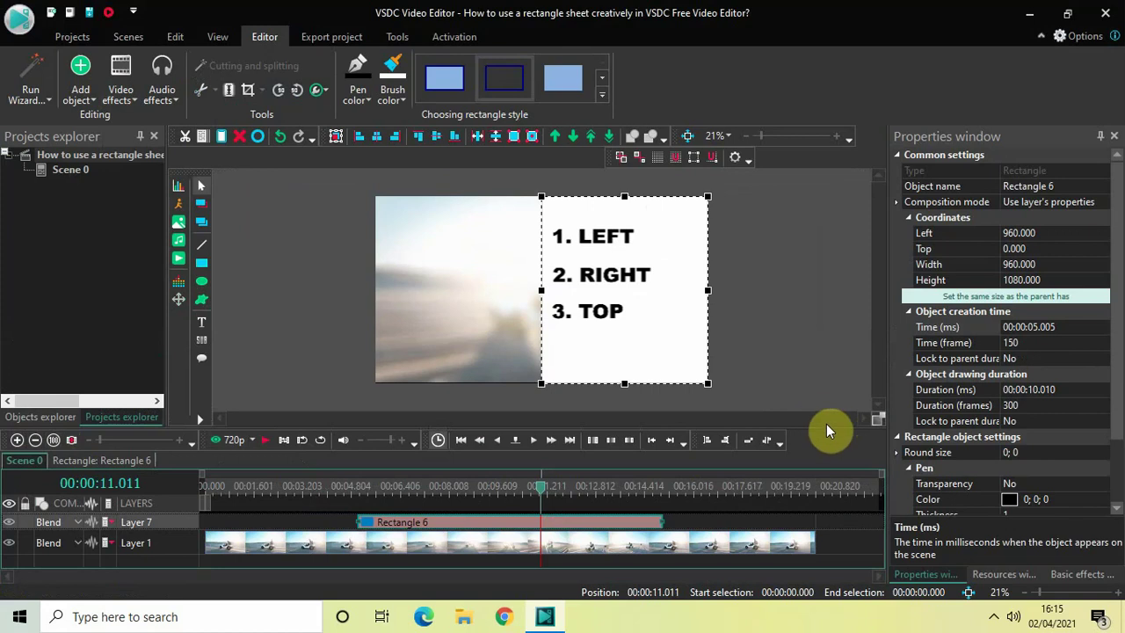
pyautogui.moveTo(826, 427); pyautogui.dragTo(829, 402)
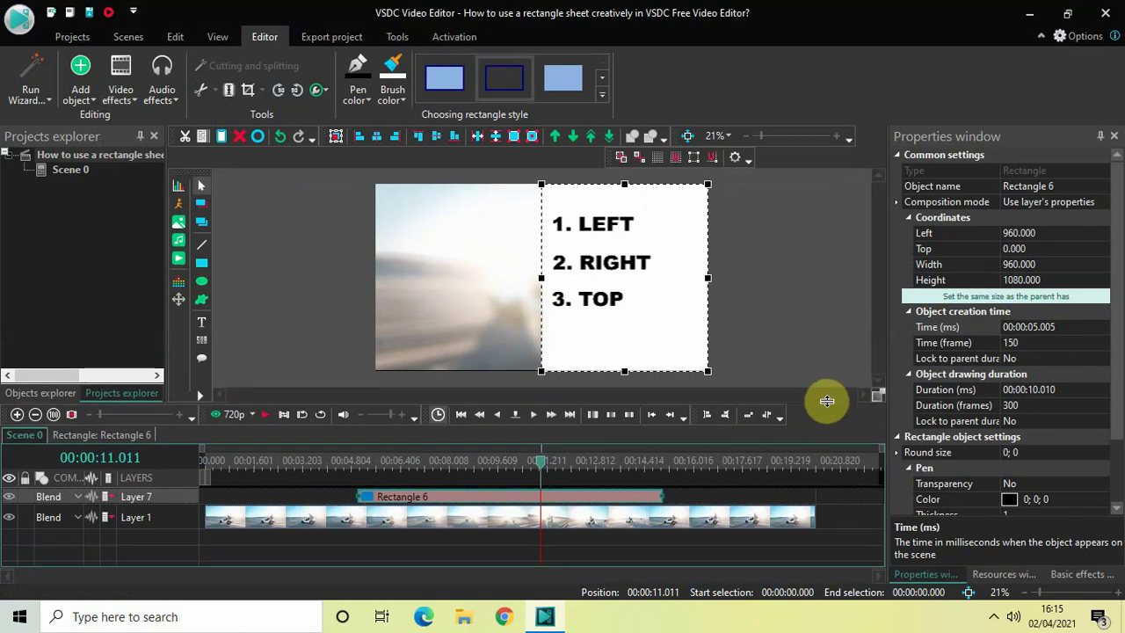
pyautogui.moveTo(542, 470); pyautogui.dragTo(176, 448)
pyautogui.press('space')
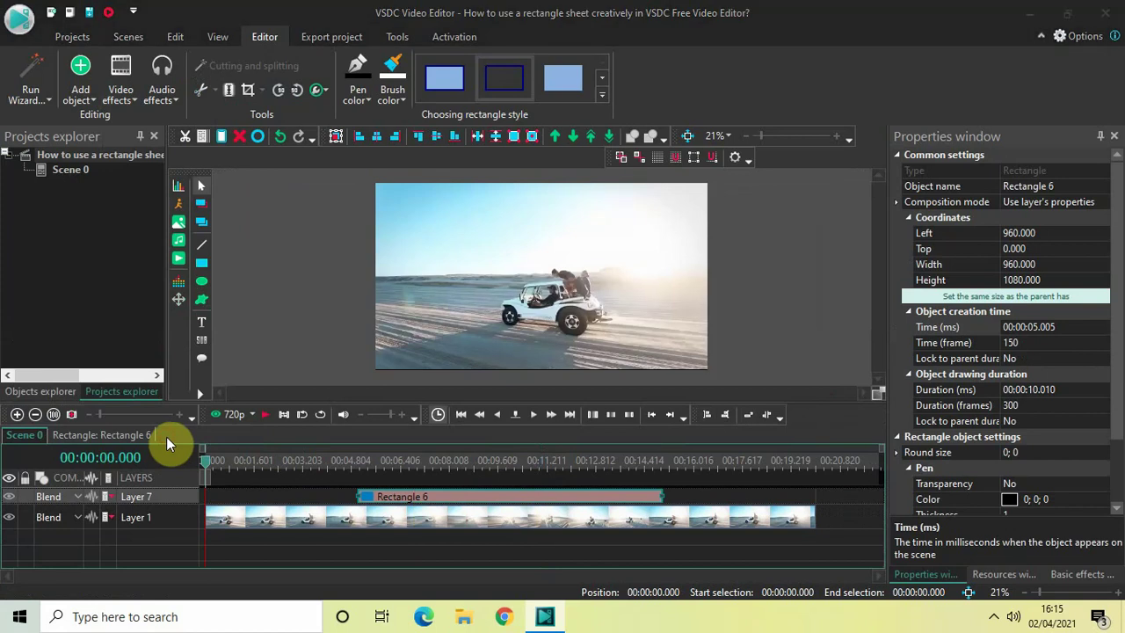